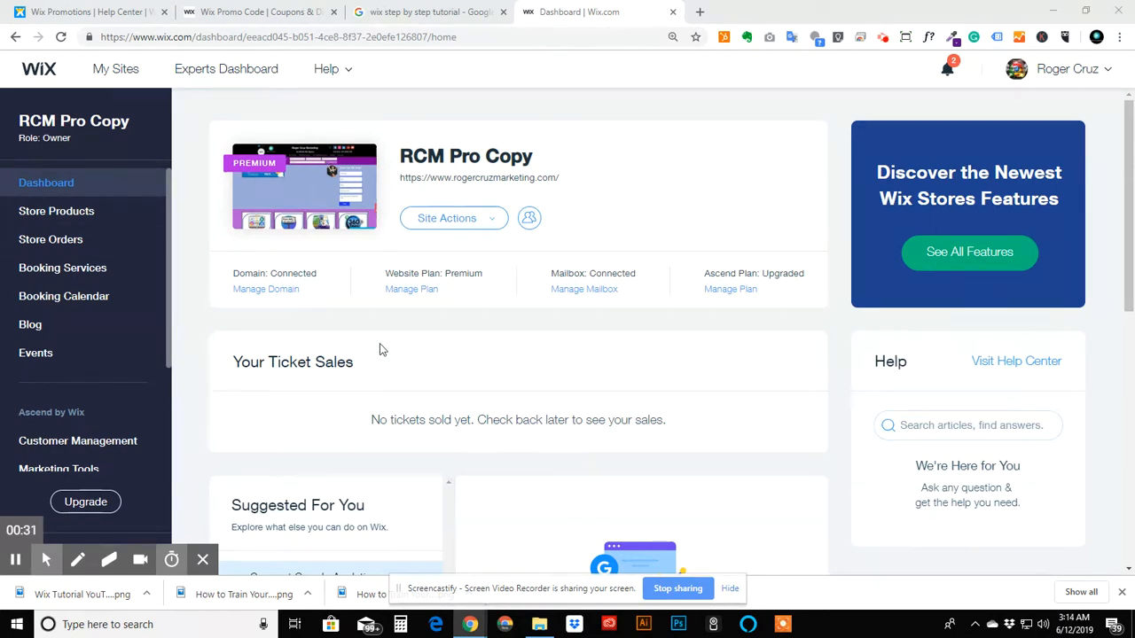
- Open the Booking Services page of the site dashboard
left_click(71, 276)
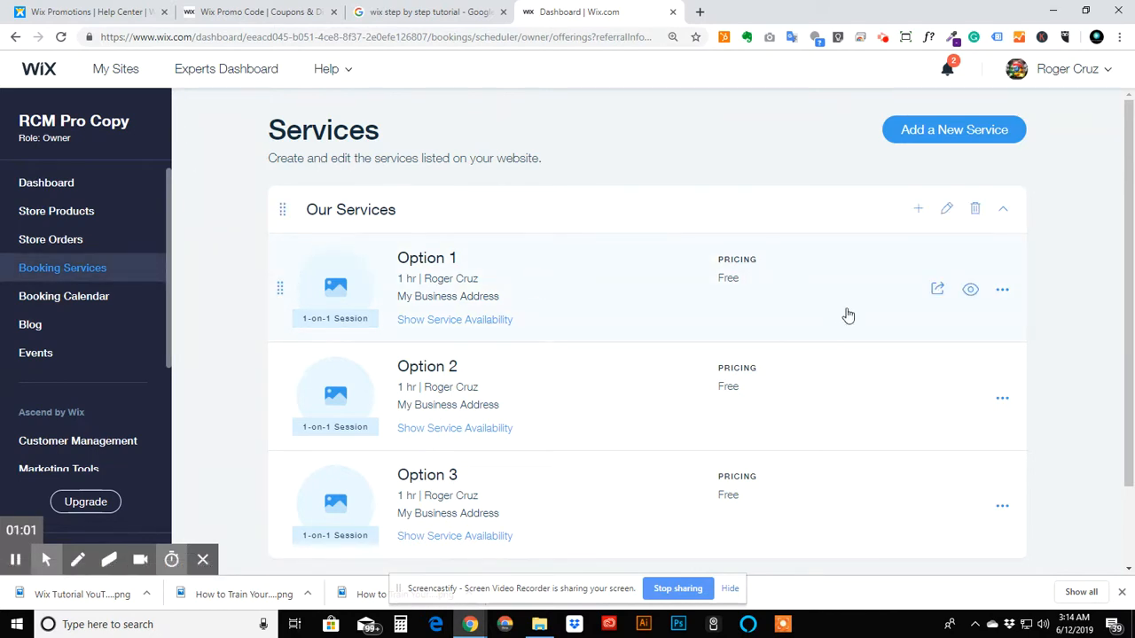
- Open rogercruzmarketing.com in a new tab, scroll through its homepage, and close that tab again
left_click(699, 12)
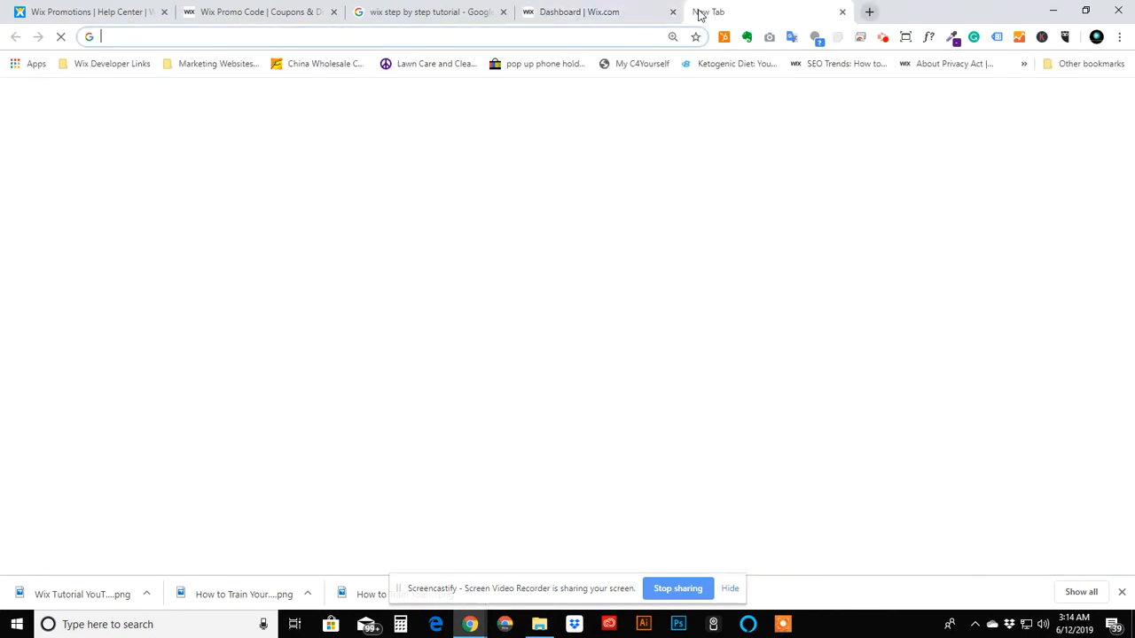
type("rog")
key("Return")
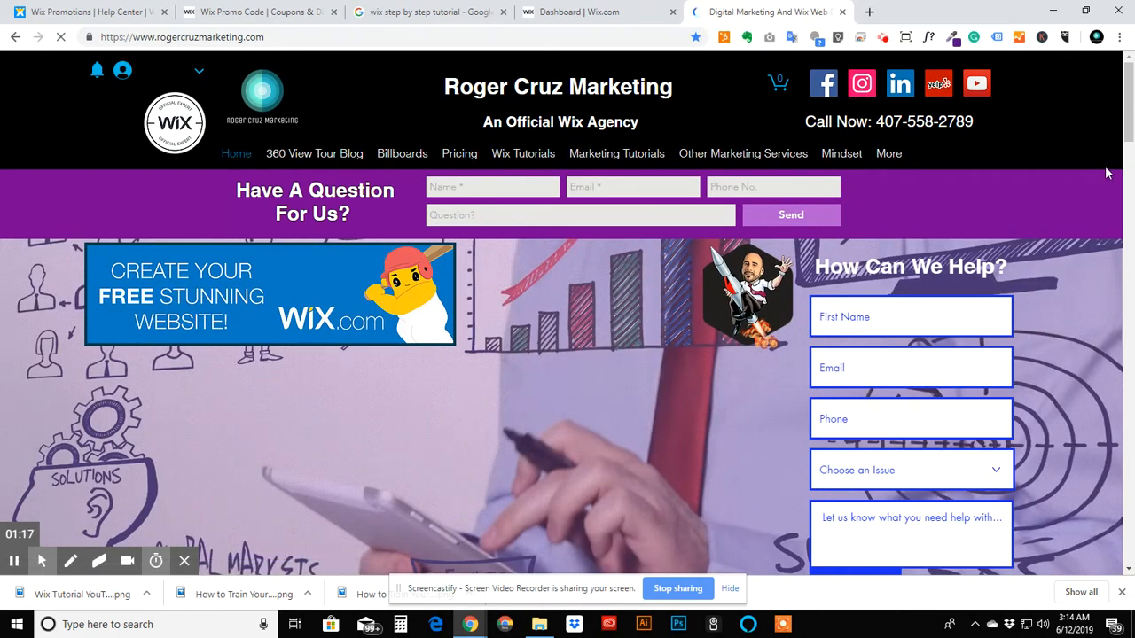
left_click_drag(1126, 134, 1123, 213)
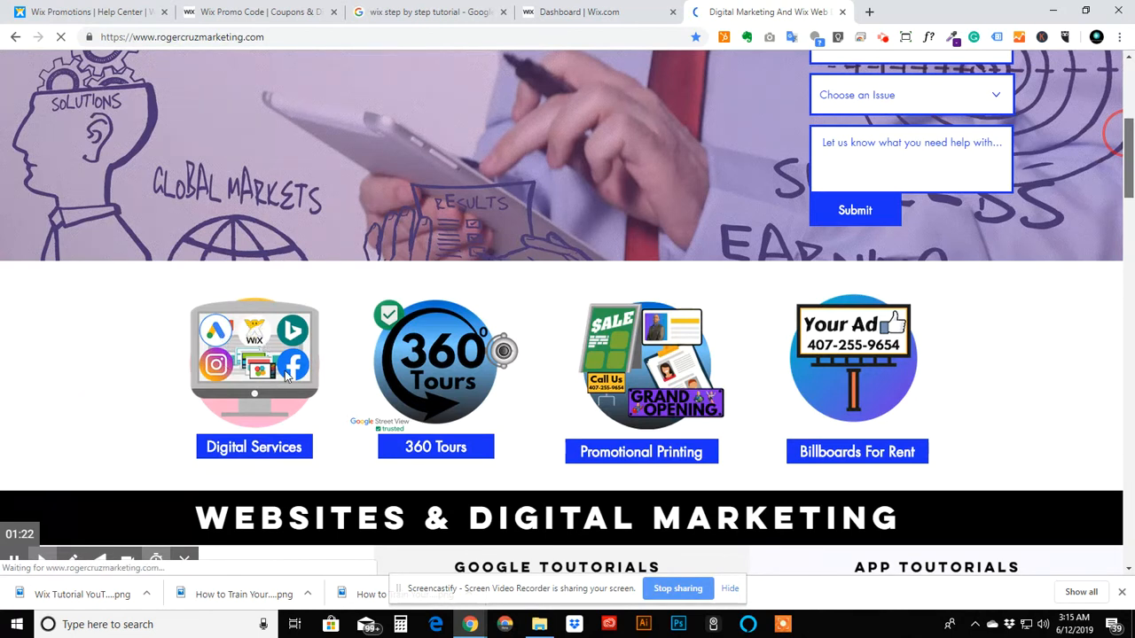
scroll(295, 354, "down", 1)
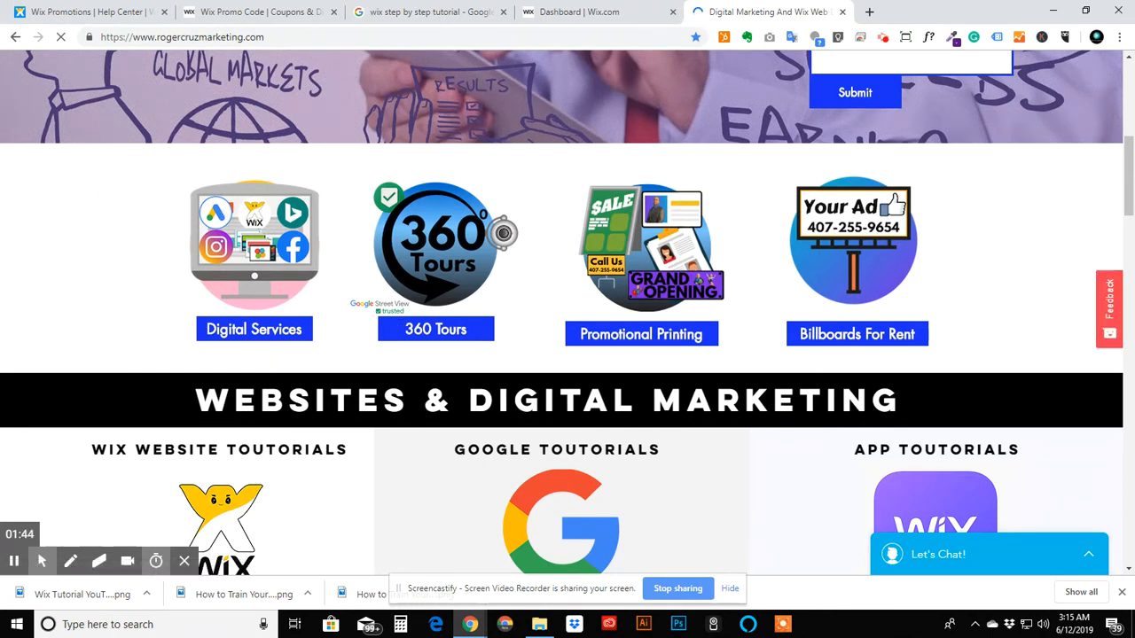
left_click(603, 12)
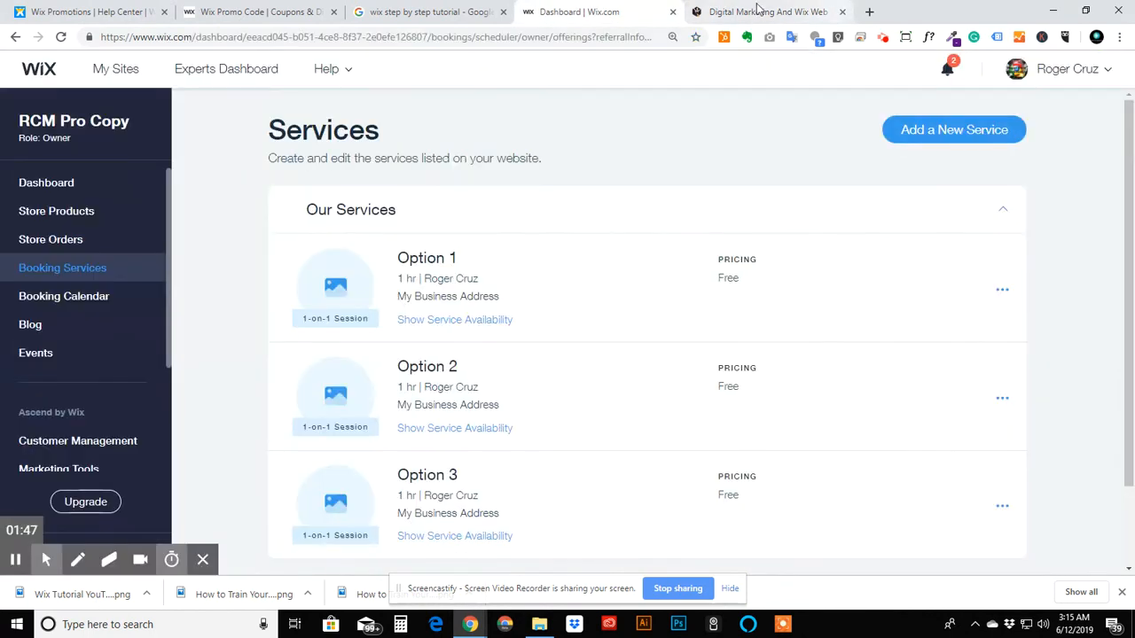
left_click(842, 12)
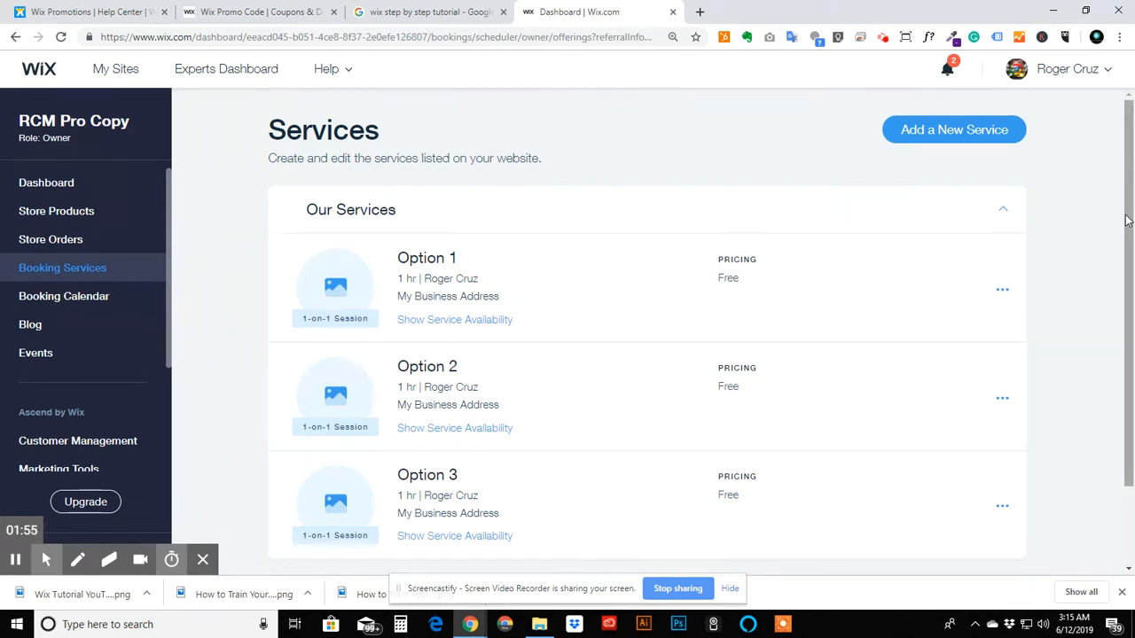
- Rename the Our Services category to Free Consultations and save the change
left_click_drag(1126, 220, 1124, 263)
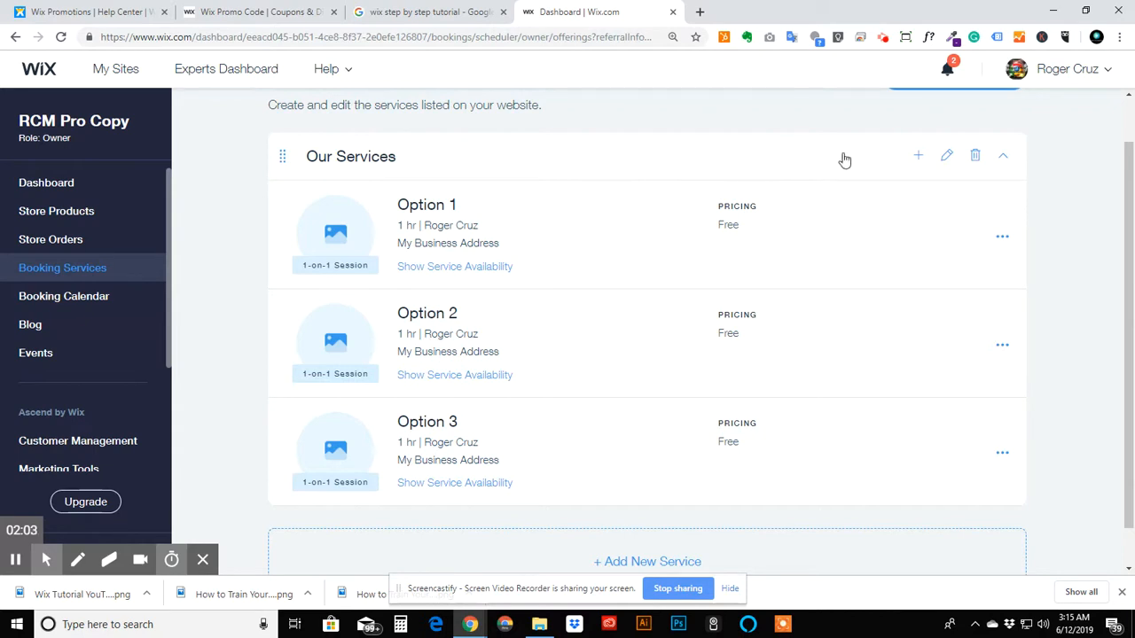
left_click(946, 157)
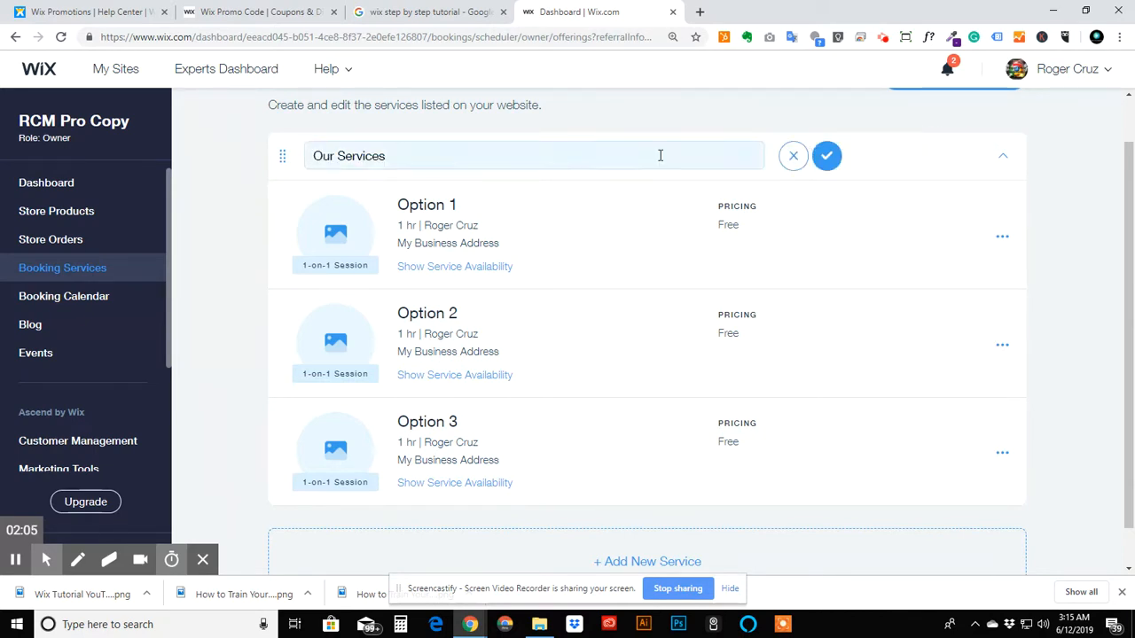
left_click(651, 155)
key("ctrl+shift+Left")
key("ctrl+shift+Left")
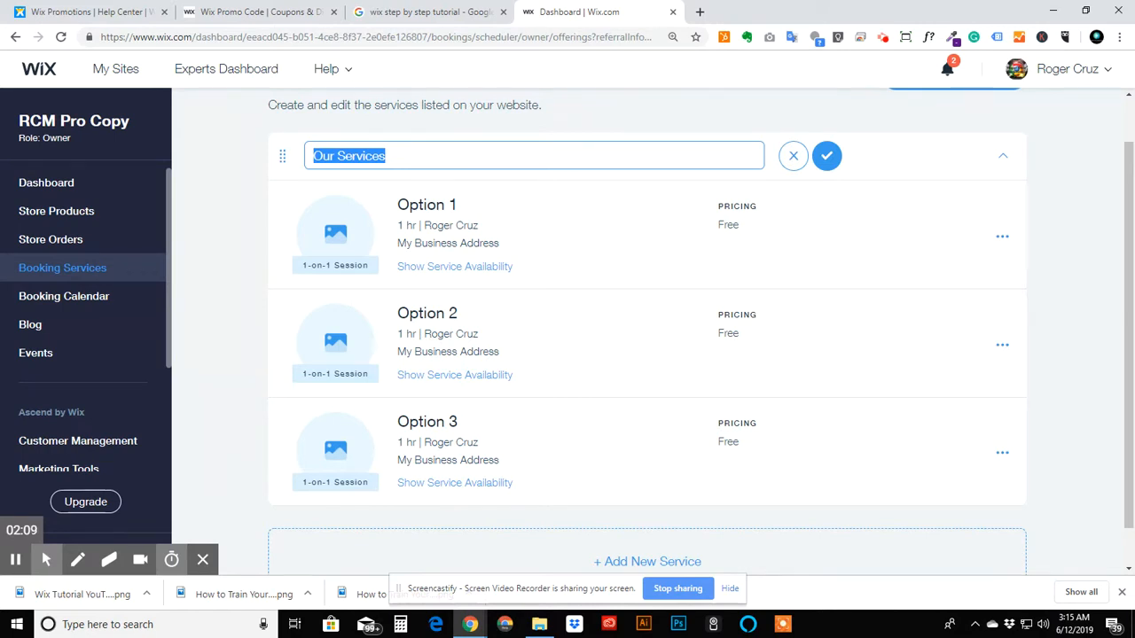
type("Consultations")
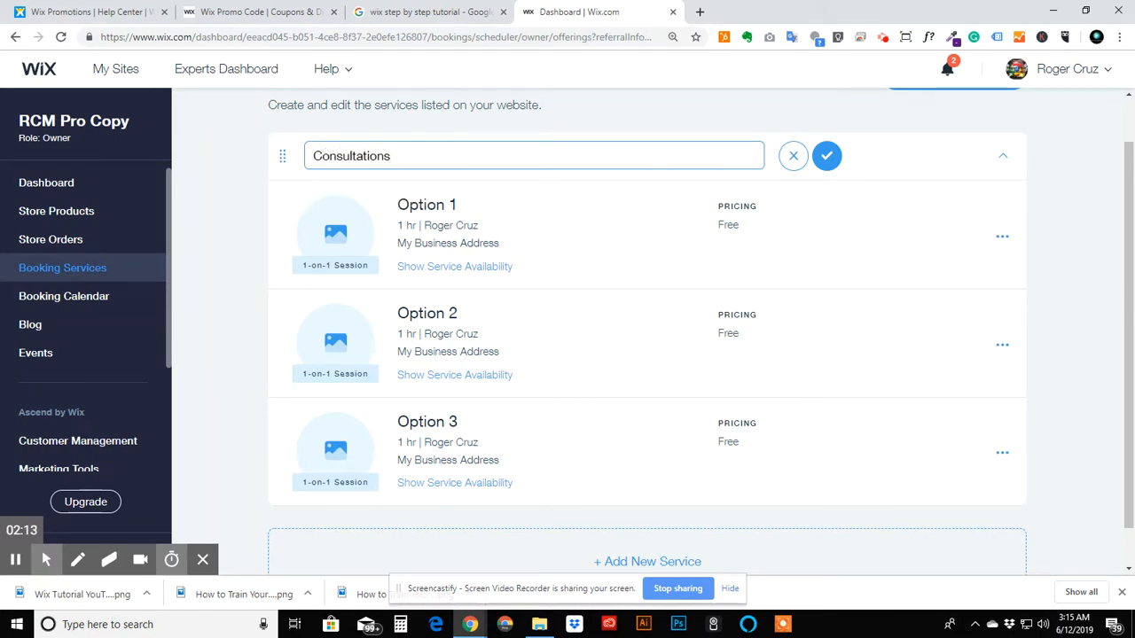
left_click(315, 157)
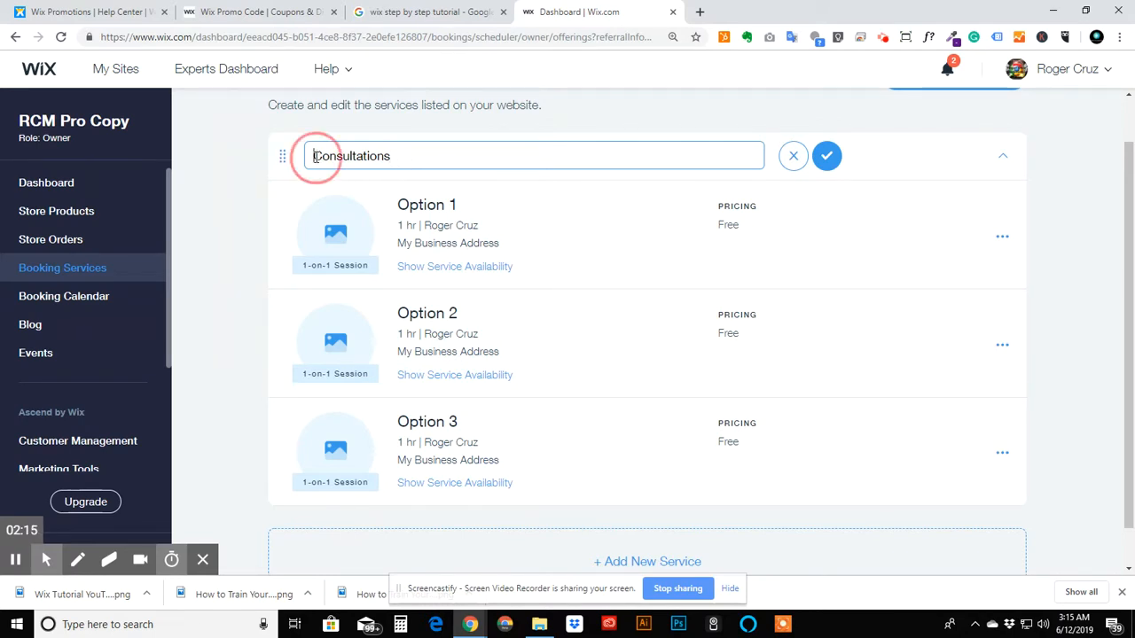
type("Free")
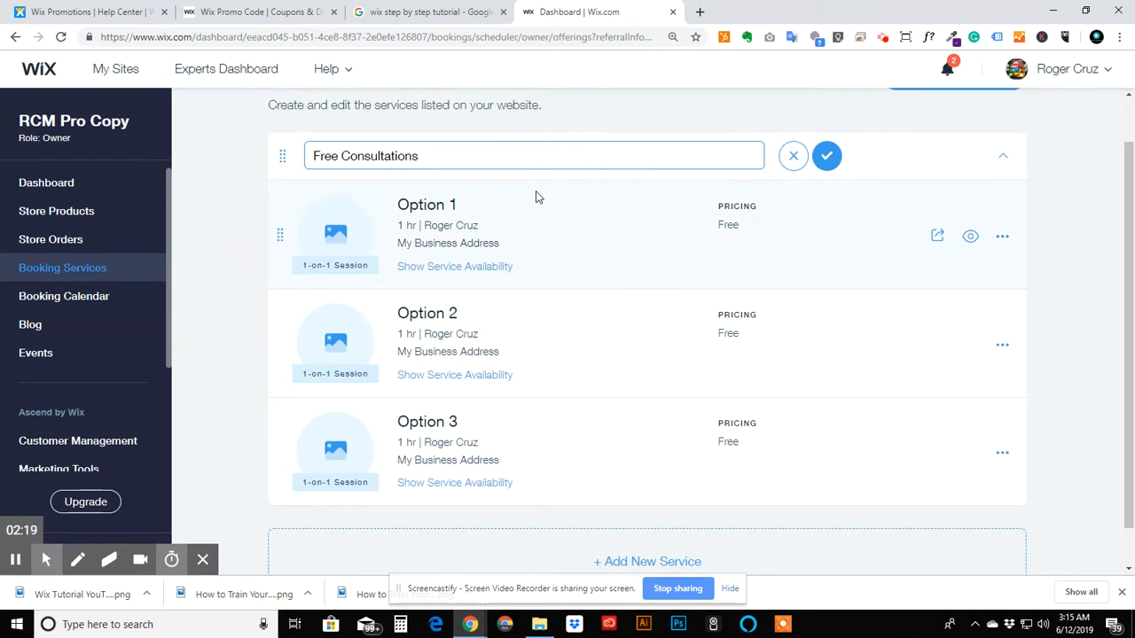
left_click(825, 156)
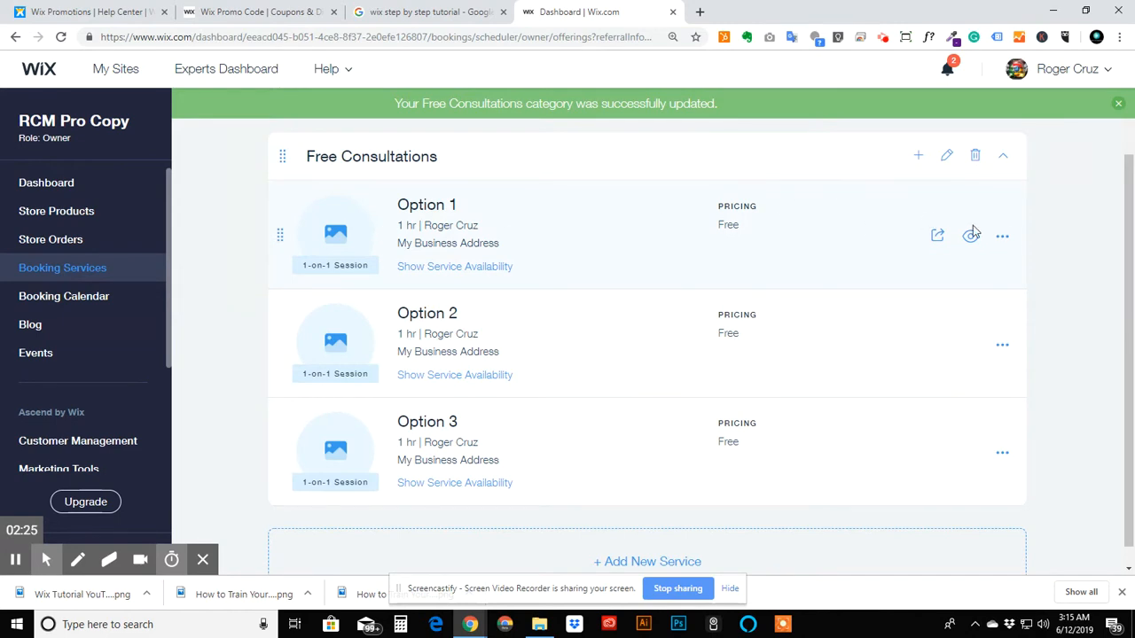
- Edit the Option 1 service and rename it Wix Website Design Consultation
left_click(1003, 240)
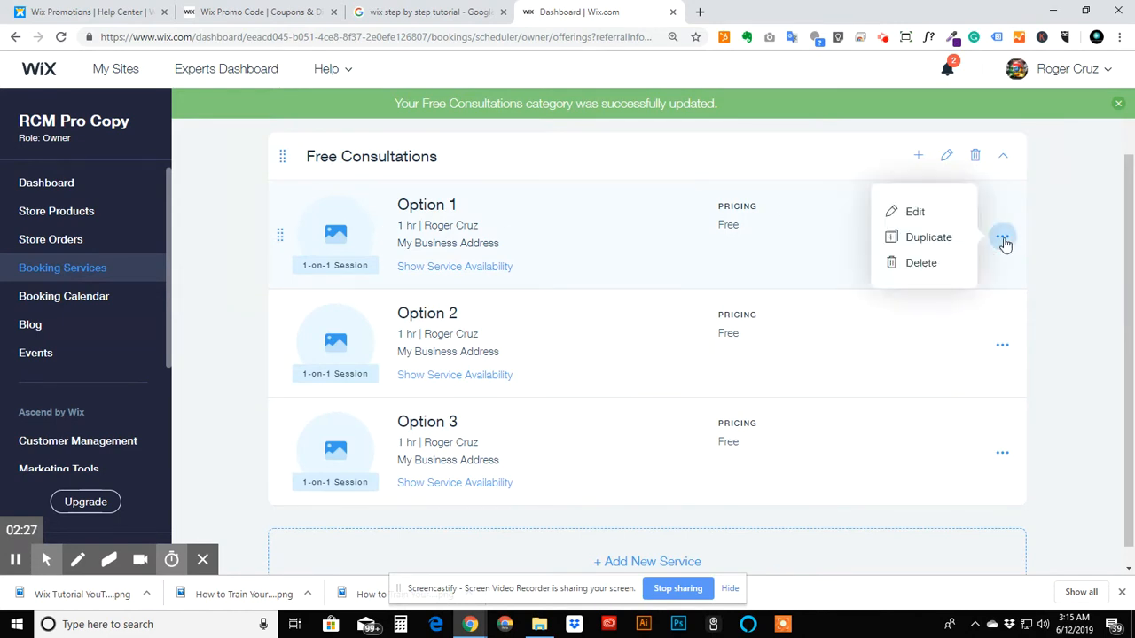
left_click(913, 212)
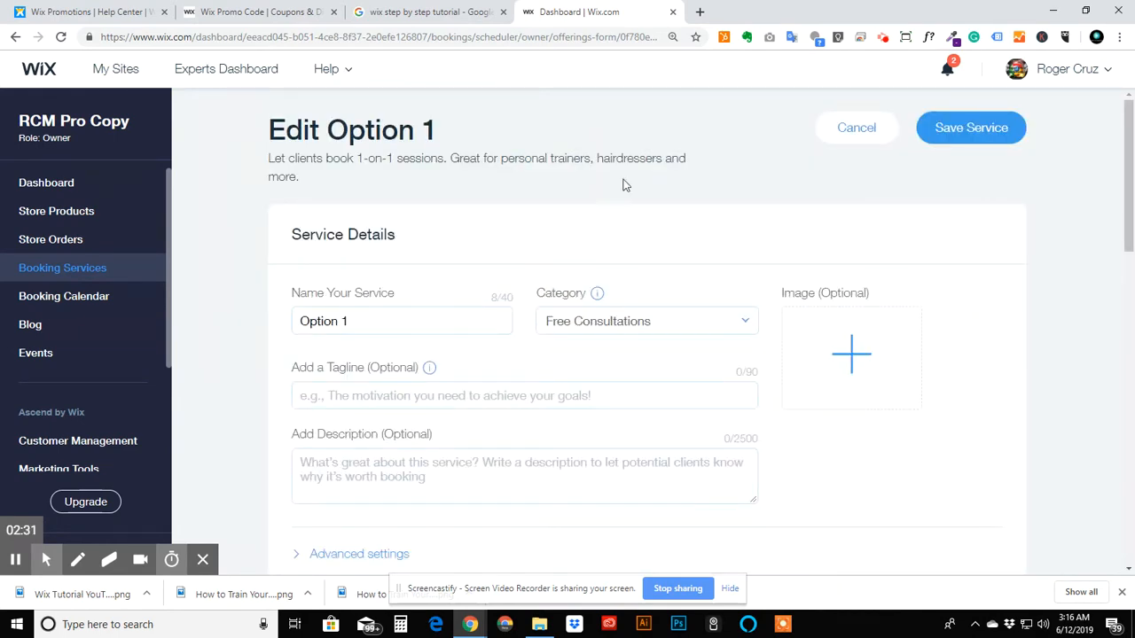
double_click(416, 313)
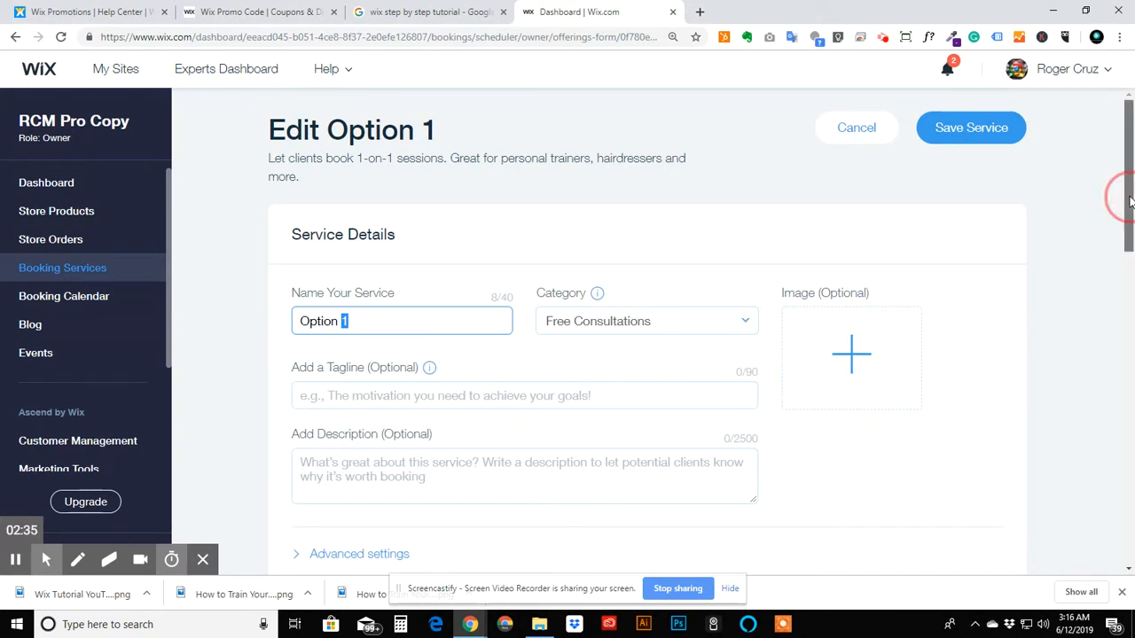
left_click_drag(1129, 192, 1124, 243)
left_click(423, 188)
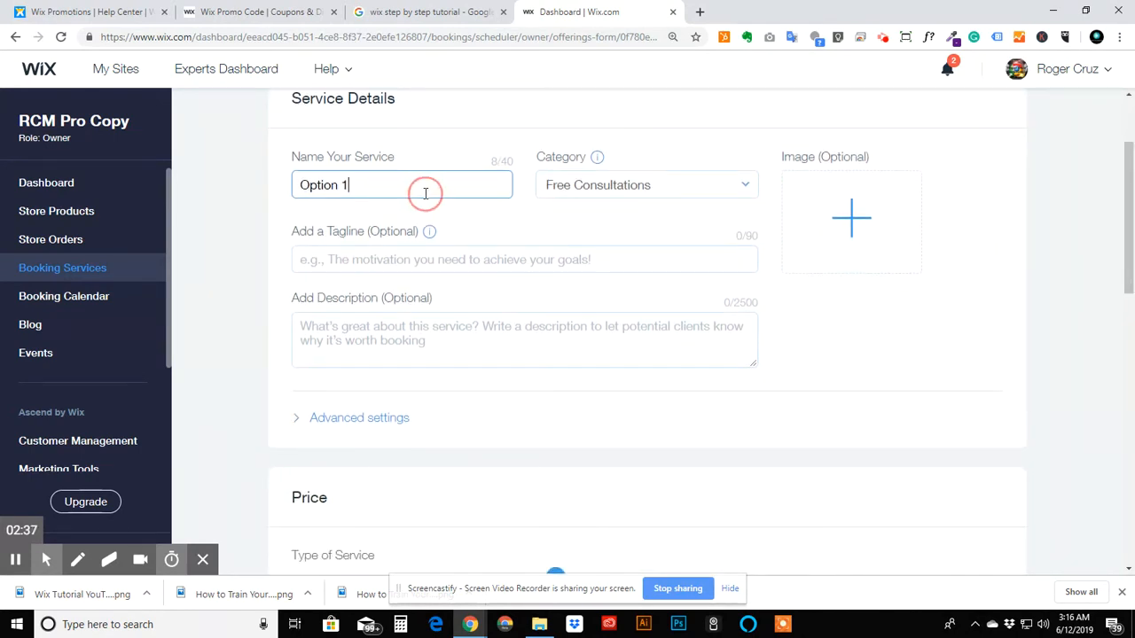
double_click(424, 188)
type("Wi")
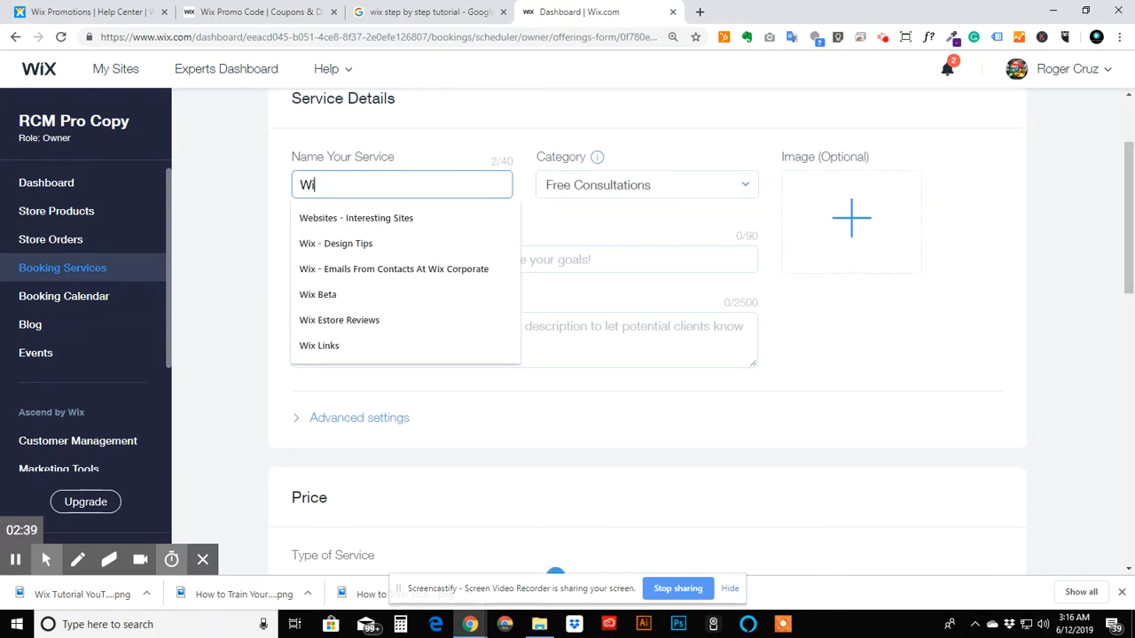
type("x Web")
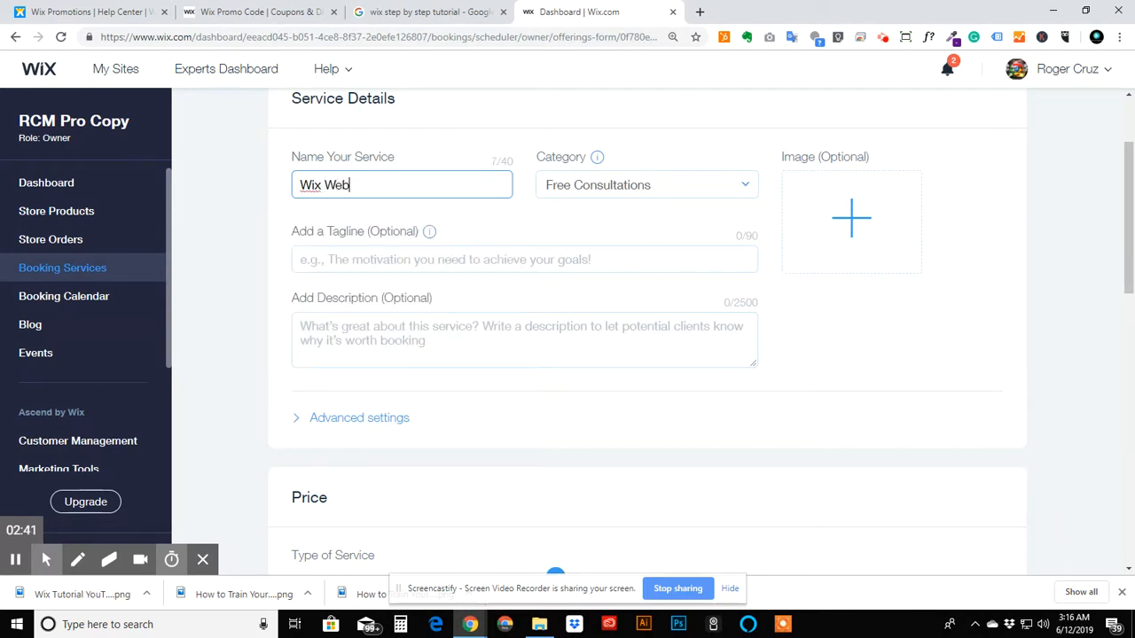
type(" D")
key("BackSpace")
key("BackSpace")
type("site Design Consultation")
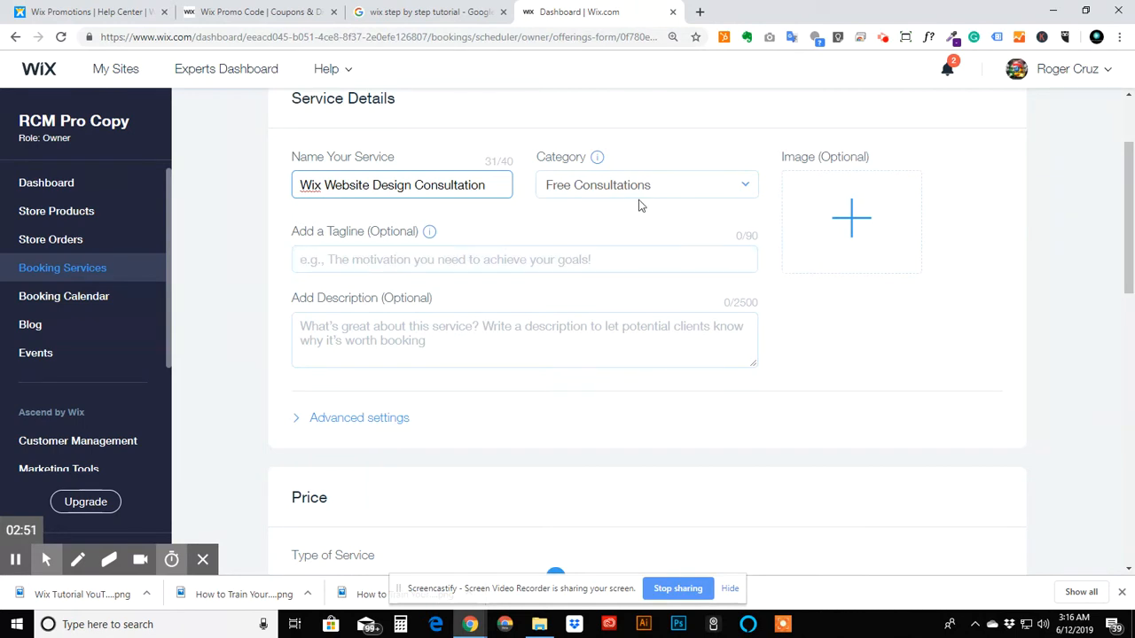
left_click(600, 182)
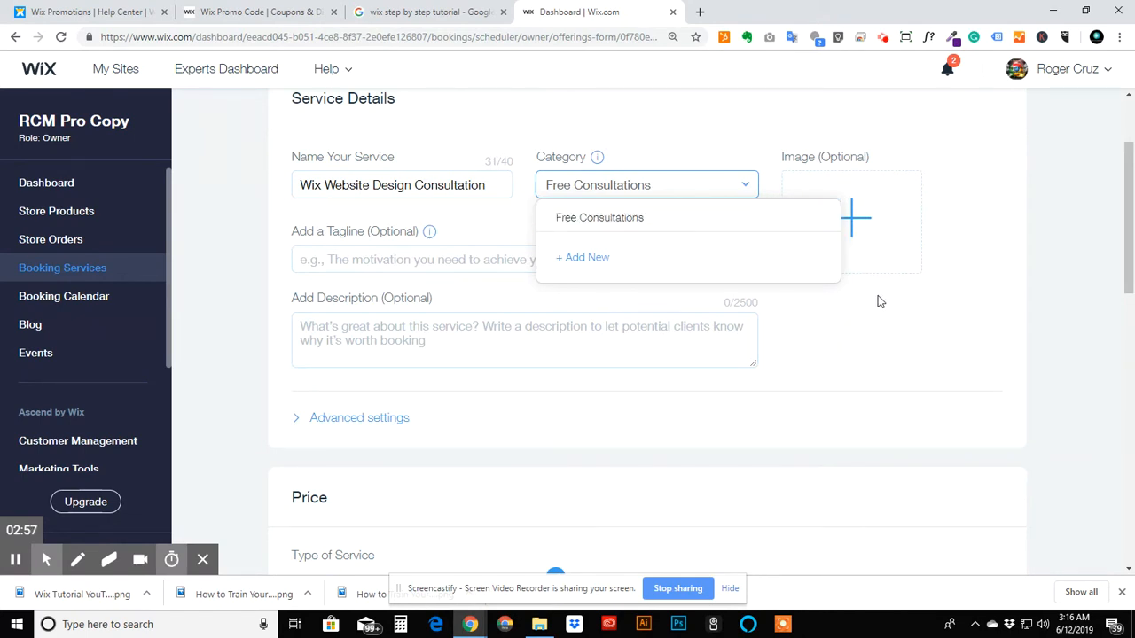
left_click(945, 305)
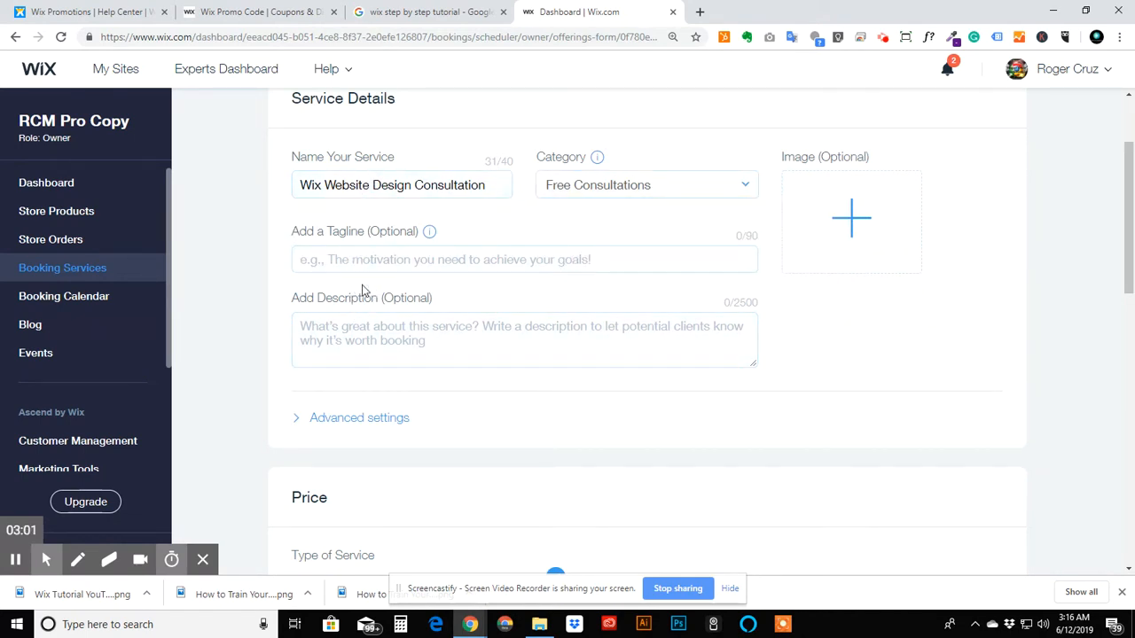
- Enter the tagline Get a FREE Consultation with Wix Expert for the service
left_click(362, 263)
type("Get a fr")
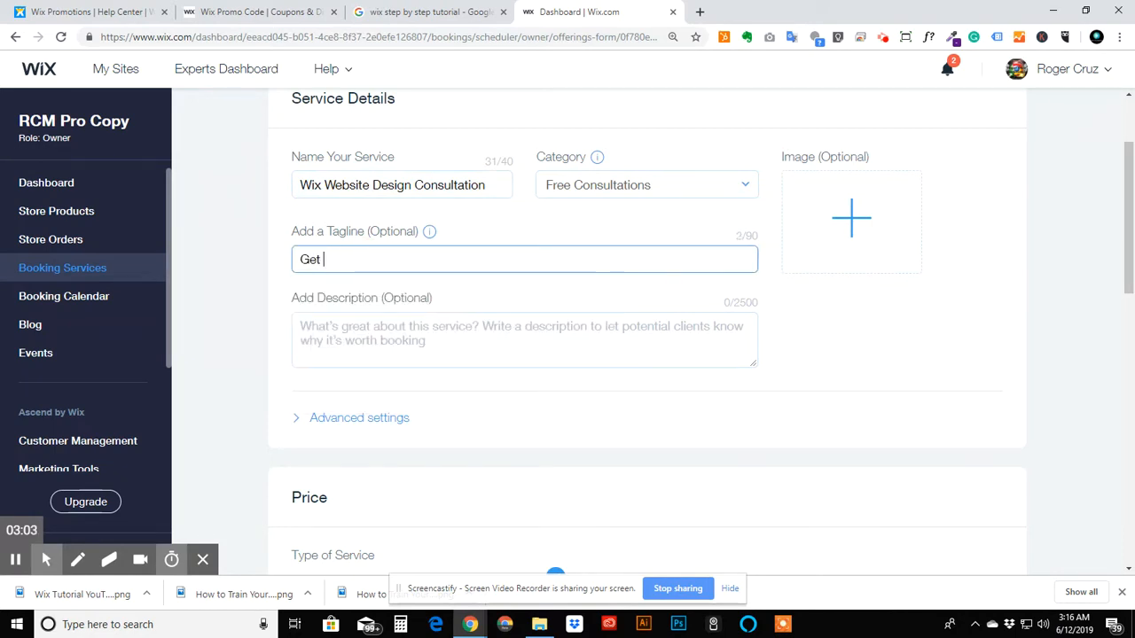
key("BackSpace")
type("FREE Consutltatio")
key("BackSpace")
key("BackSpace")
key("BackSpace")
key("BackSpace")
key("BackSpace")
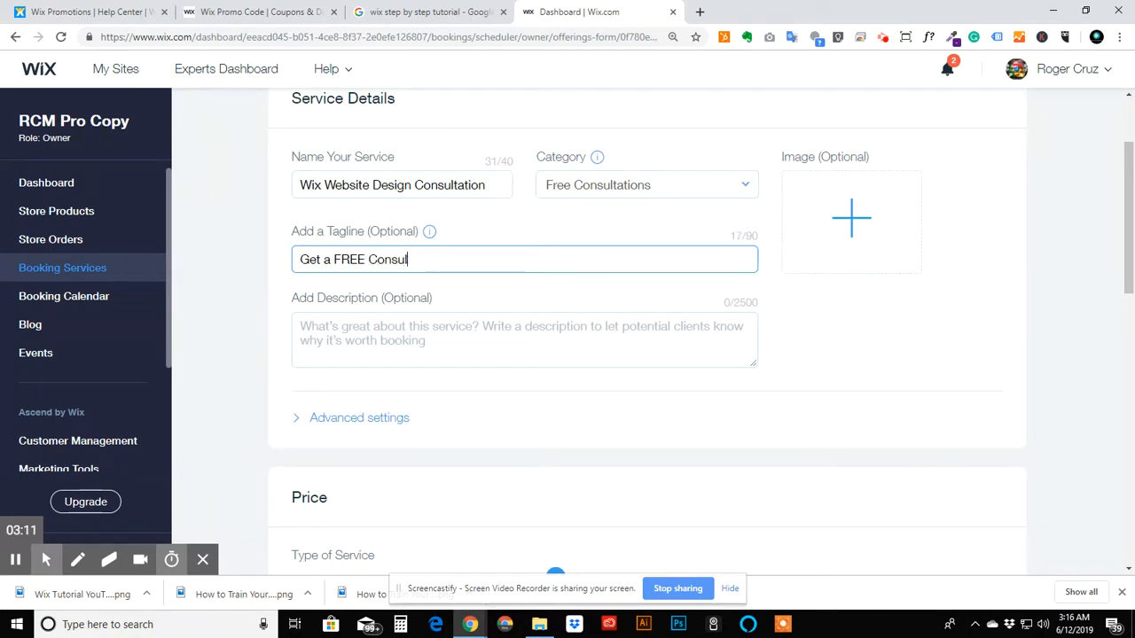
type("tation witha")
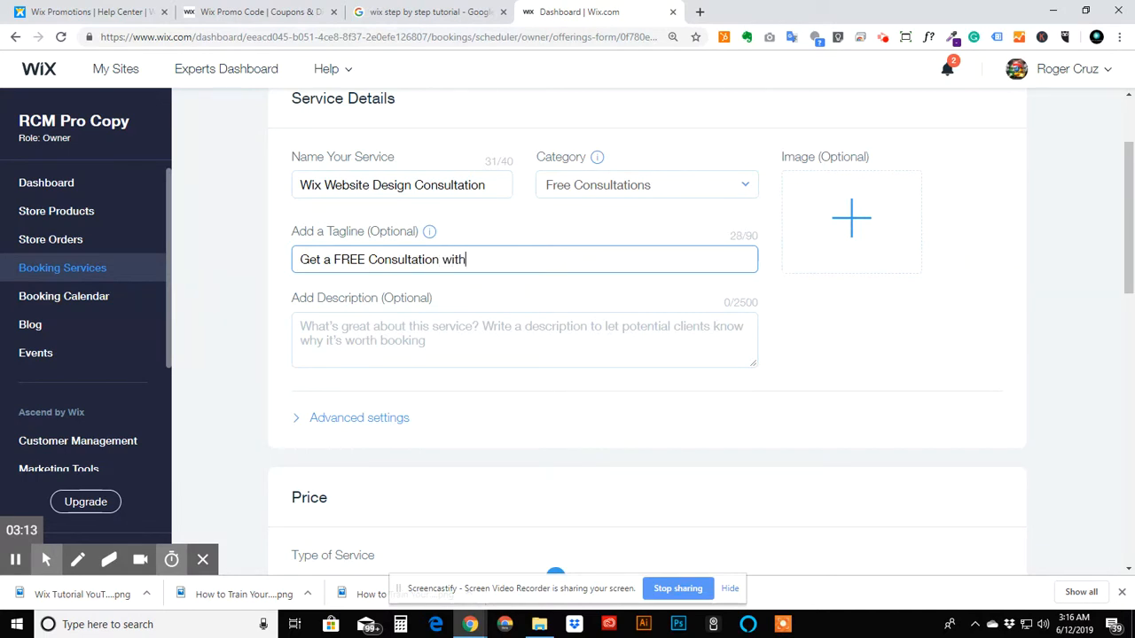
key("BackSpace")
type("ce")
key("BackSpace")
key("BackSpace")
type("Wix Exper")
type("t")
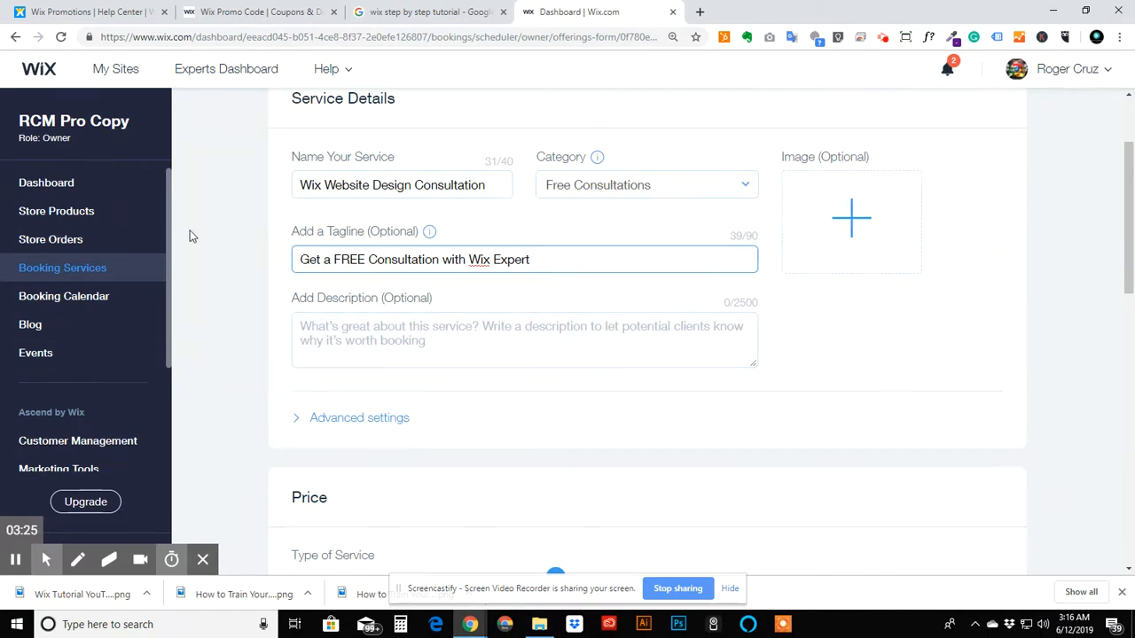
- Change the tagline to Book a FREE 20 Min Consultation with Wix Expert
left_click(319, 262)
double_click(319, 262)
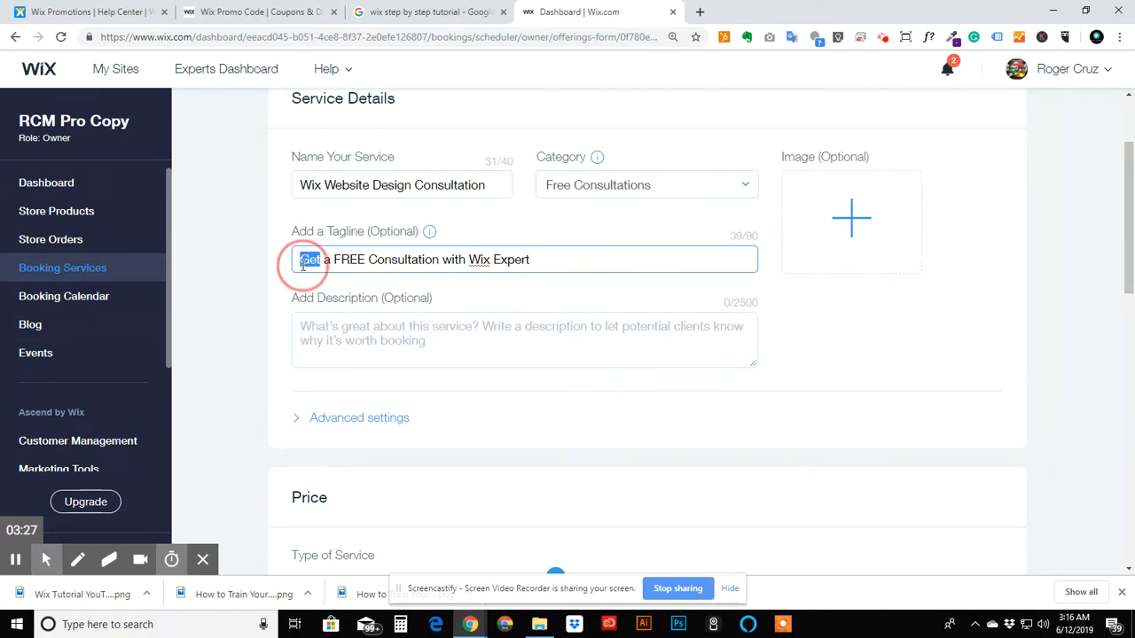
type("Book")
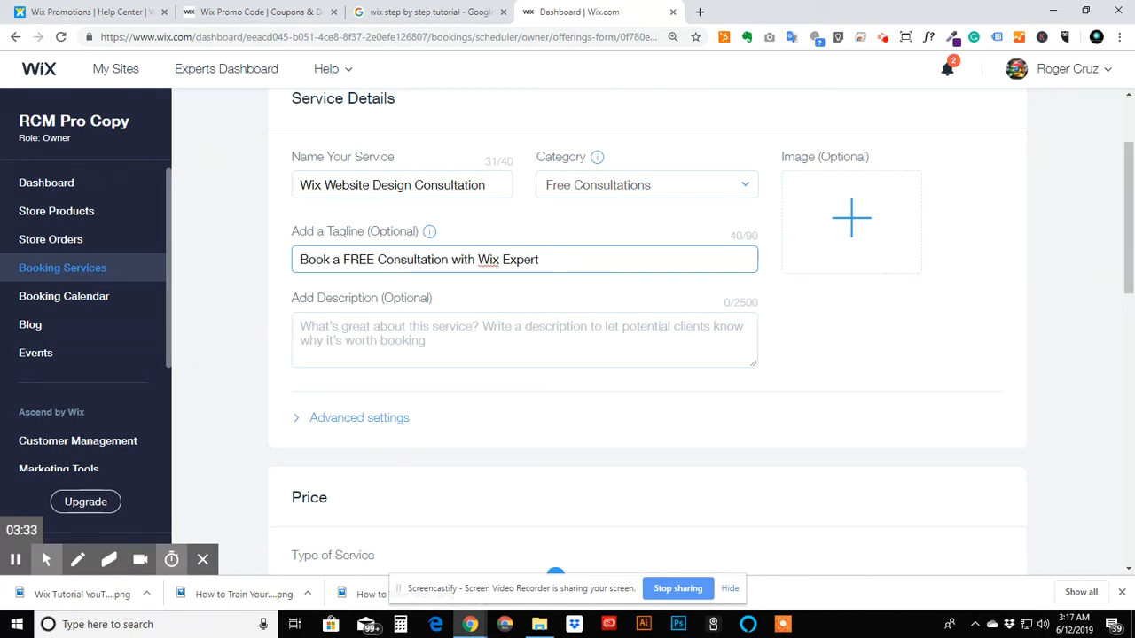
type("20 min")
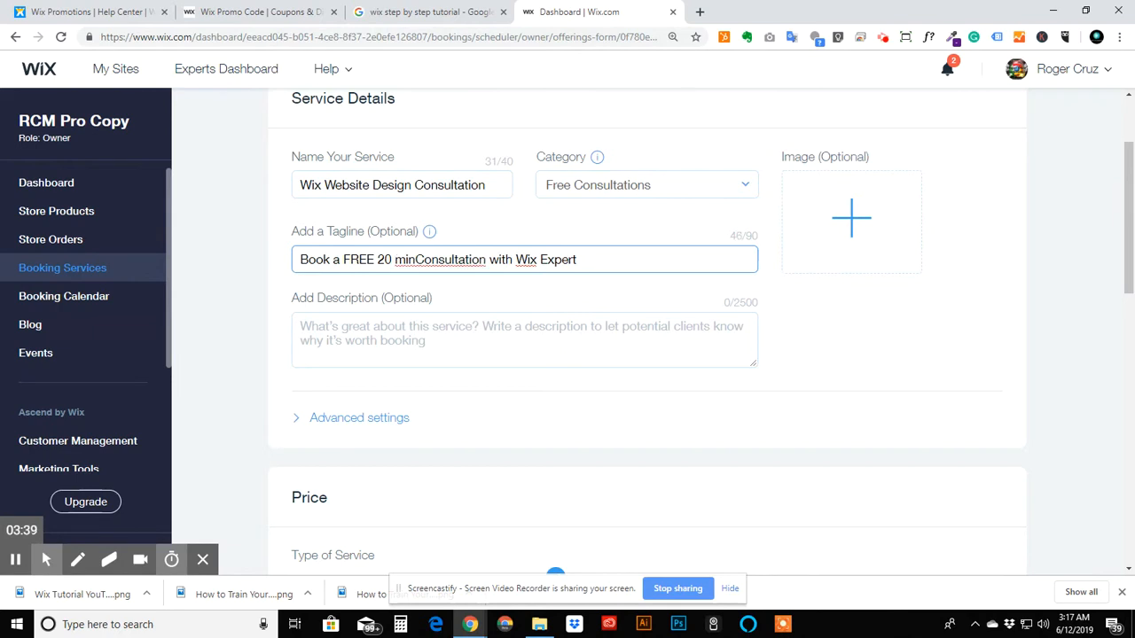
key("Right")
key("BackSpace")
type("M")
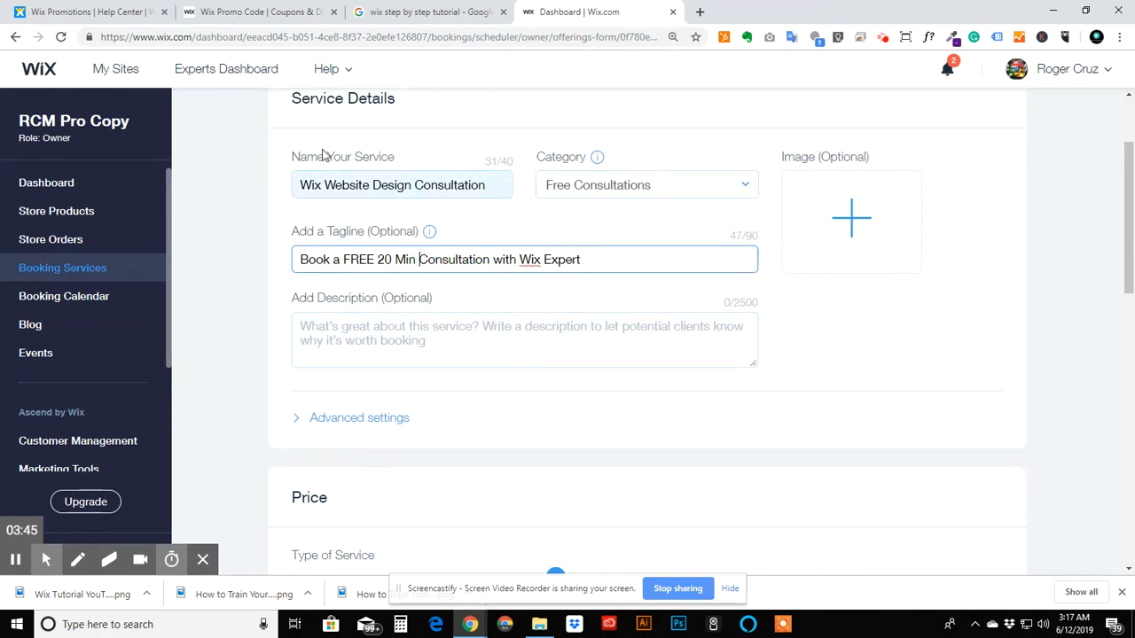
- Write a service description inviting questions about Wix, Wix websites or a Wix site's functionality, ending with Book a time to chat today
left_click(403, 358)
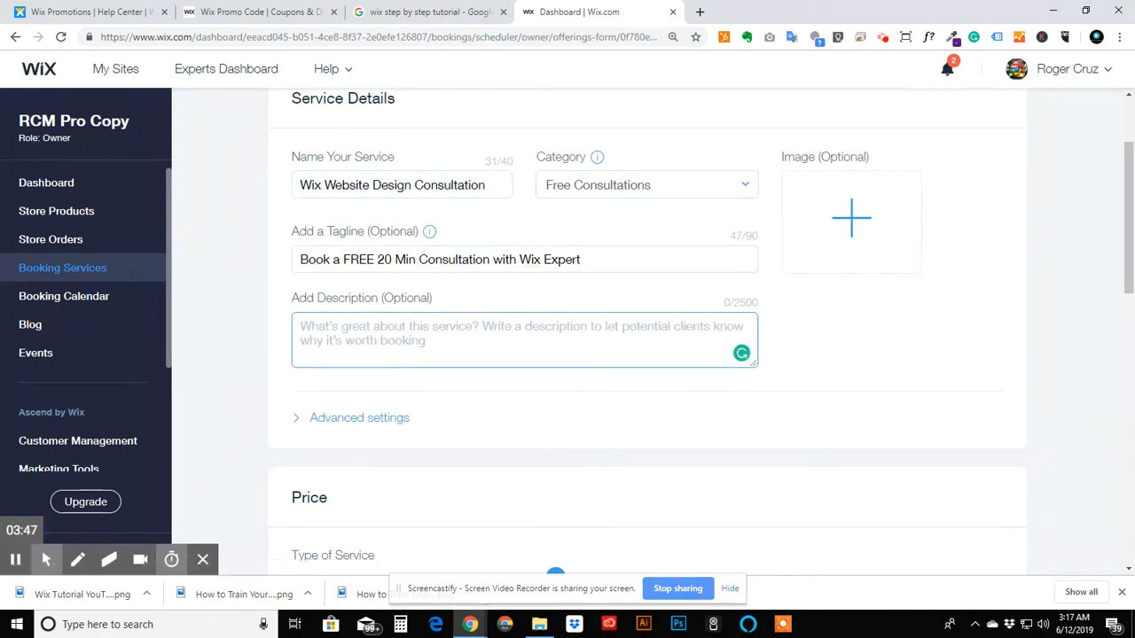
type("LEt")
key("BackSpace")
key("BackSpace")
key("BackSpace")
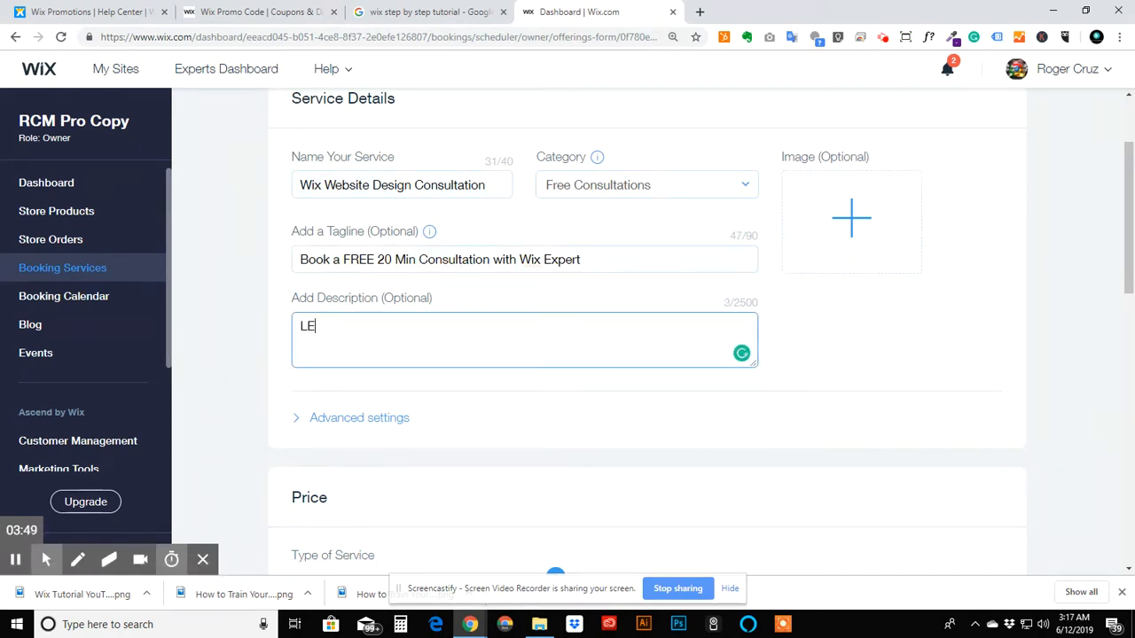
type("ets go over any ")
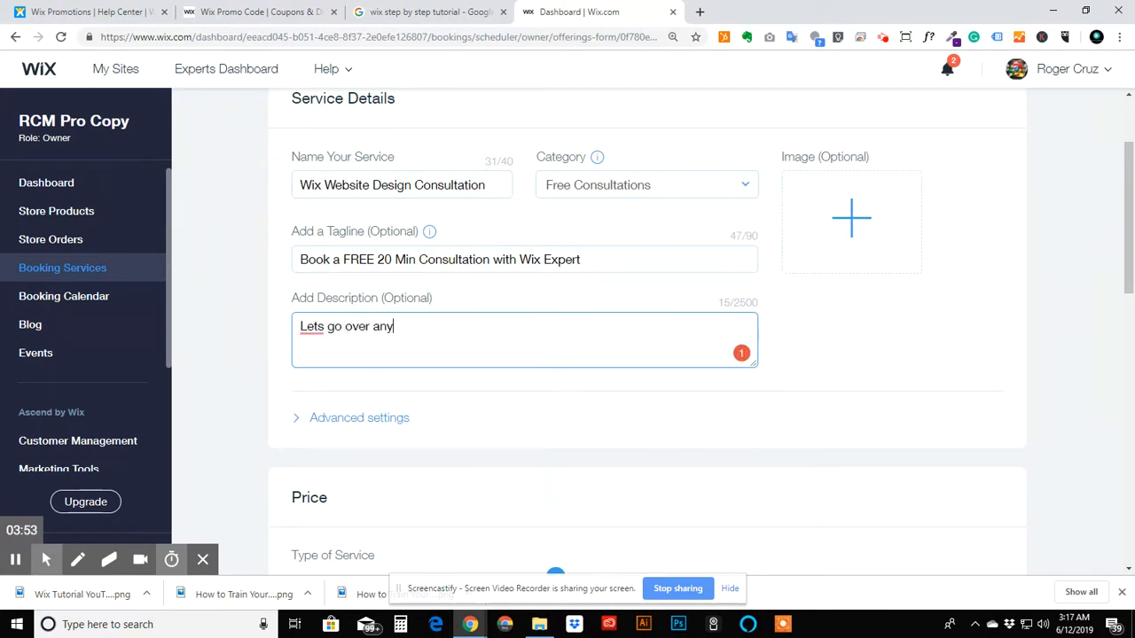
type("questions you have about")
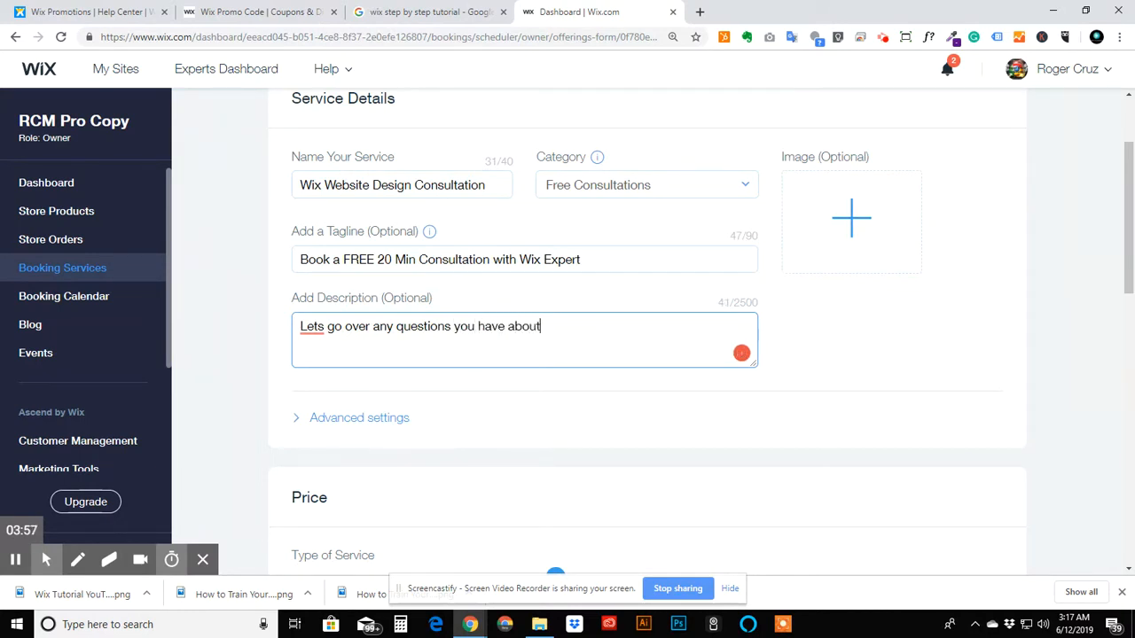
type(" wi")
key("BackSpace")
type("Wix, Wix  Wix")
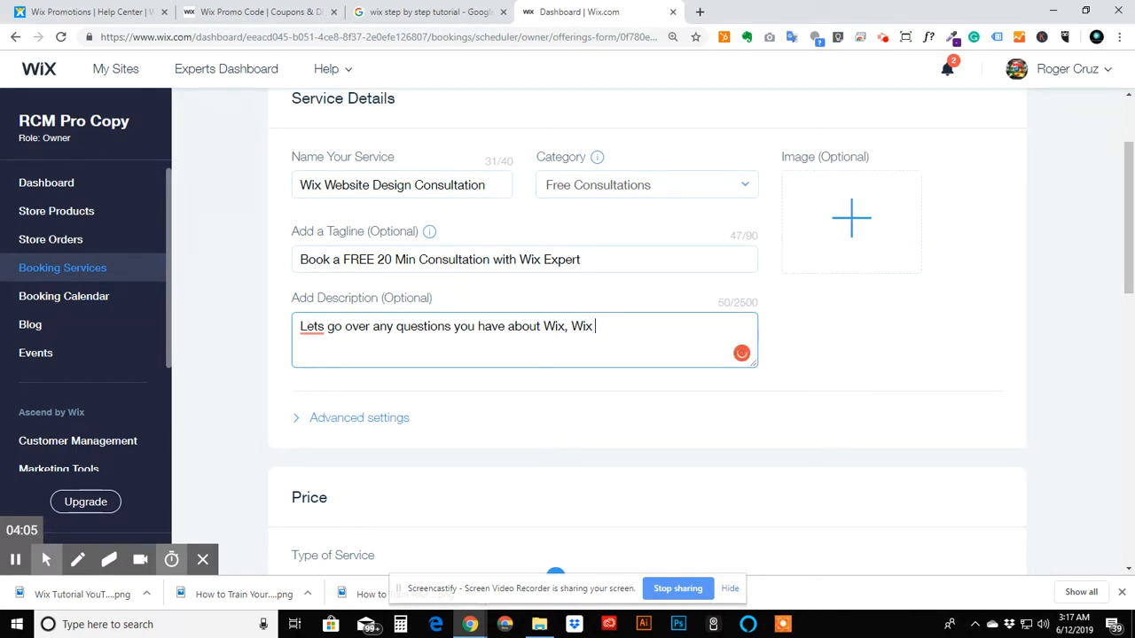
type(" W")
key("BackSpace")
type("websites or the fu")
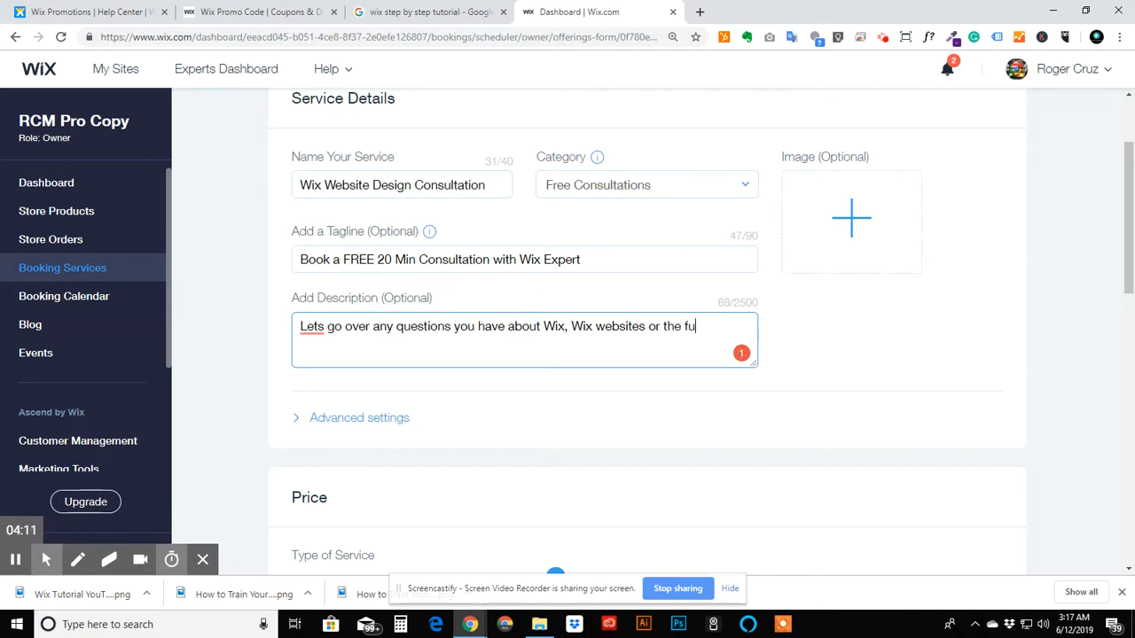
type("nctionall")
key("BackSpace")
key("BackSpace")
type("ality of")
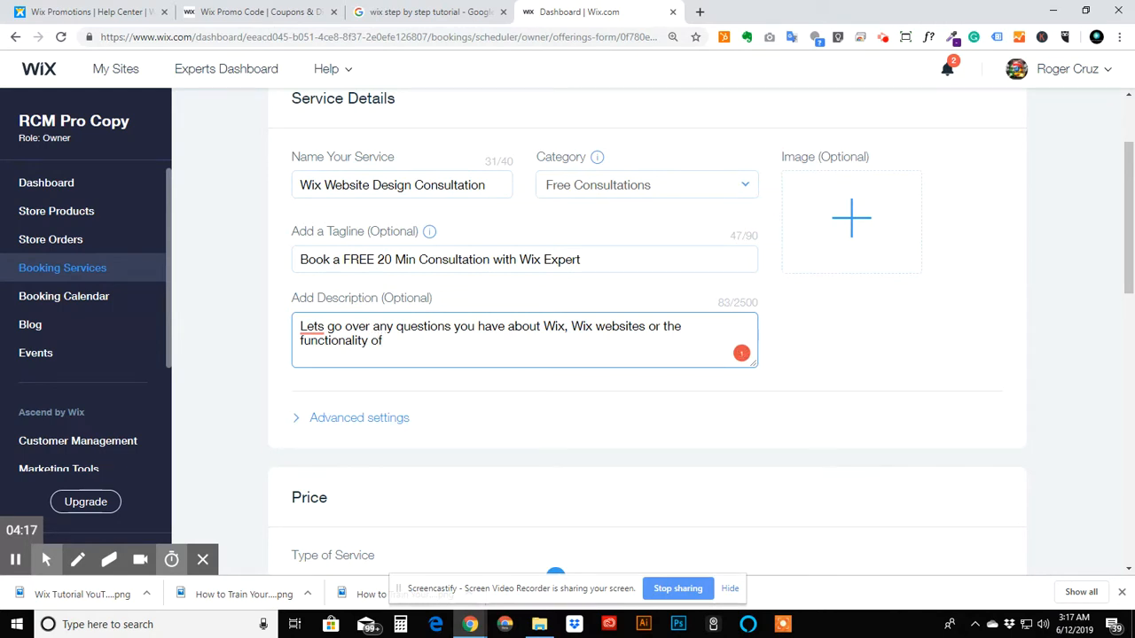
type(" a Wix site on the internet")
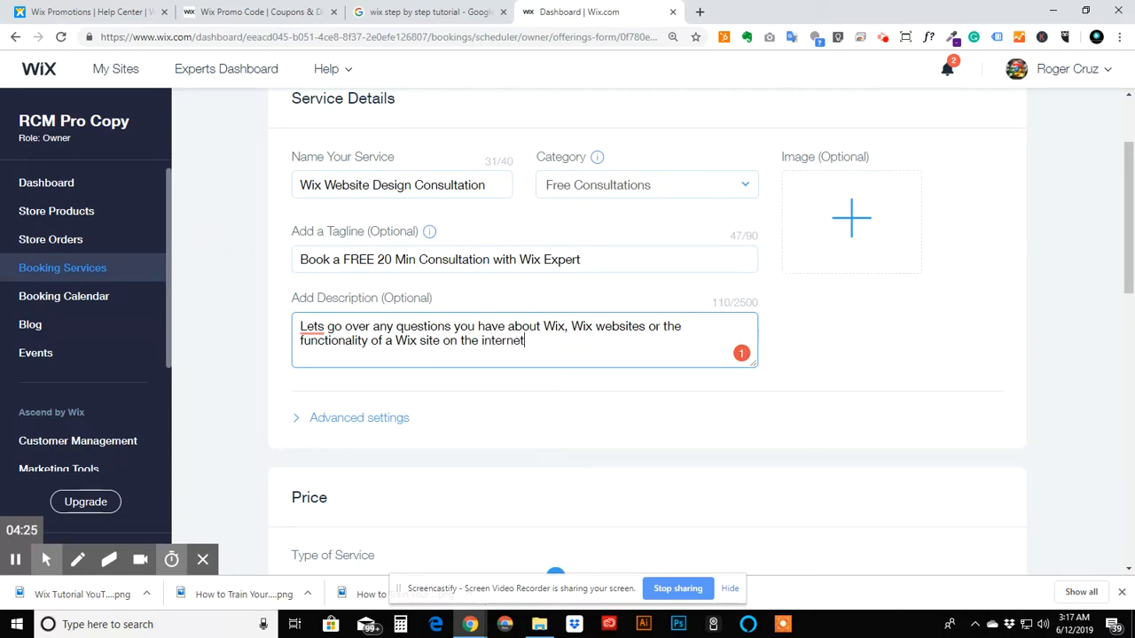
type(". Can't wait to learn ")
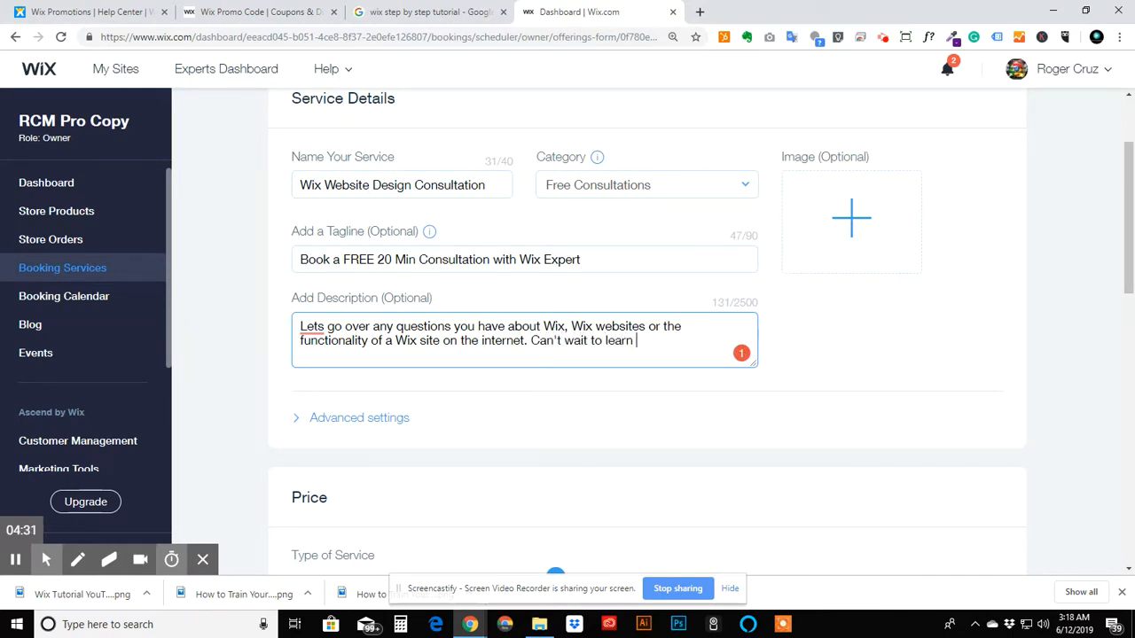
type("more about your pro")
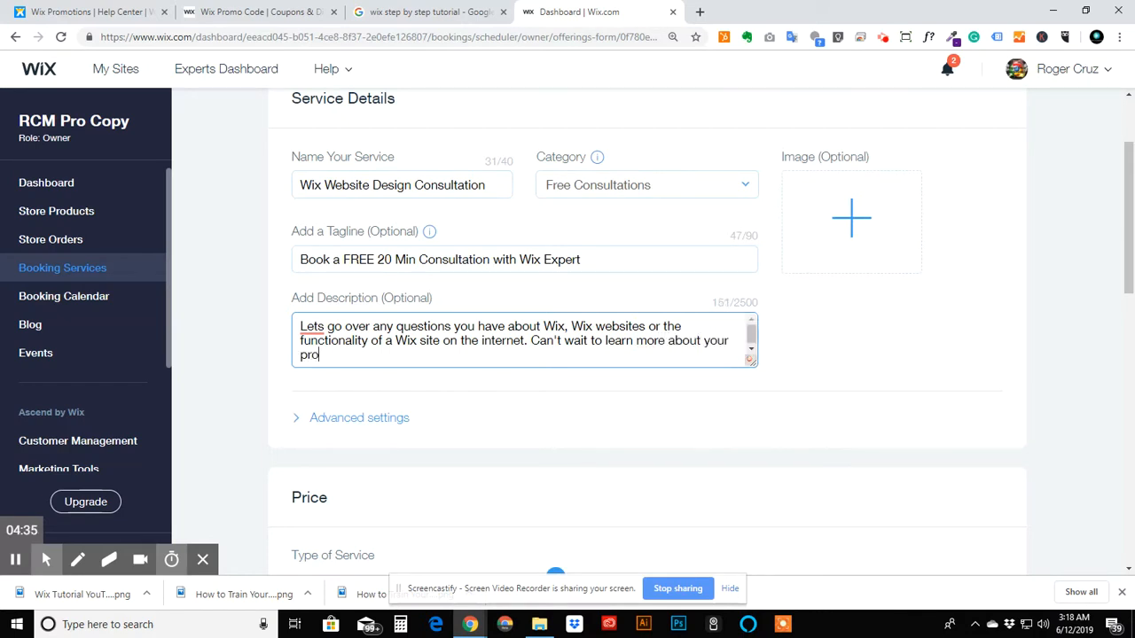
type("ject. D")
key("BackSpace")
type("Book a time")
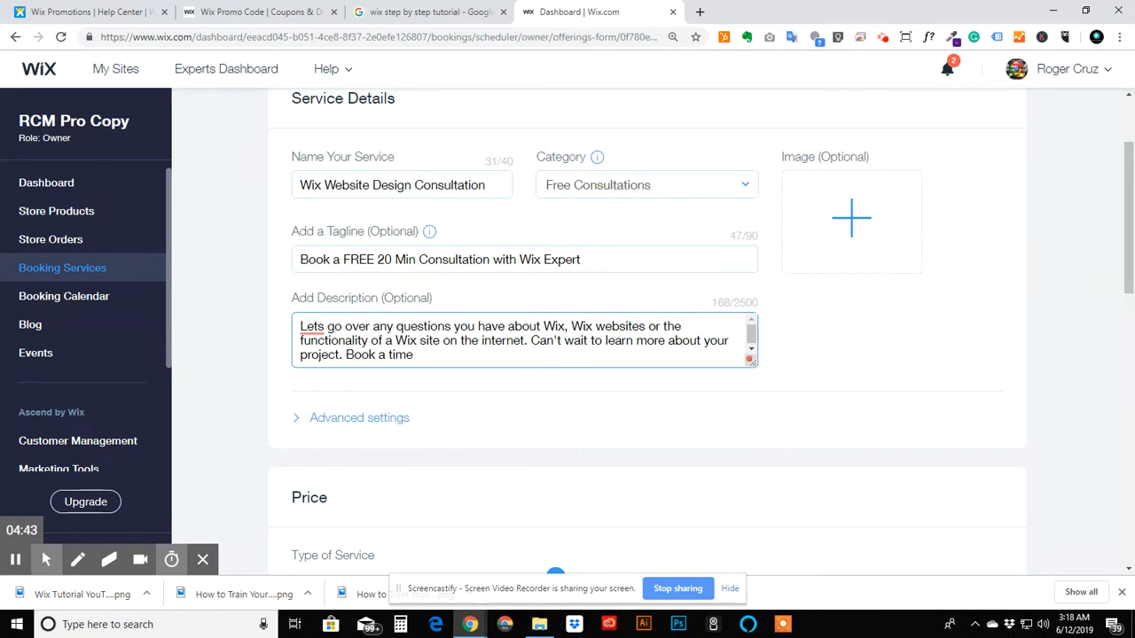
type(" to chat toady")
key("BackSpace")
key("BackSpace")
key("BackSpace")
type("day")
- Add the Wix Expert Badge #2.png image from the site files as the service image
left_click(881, 190)
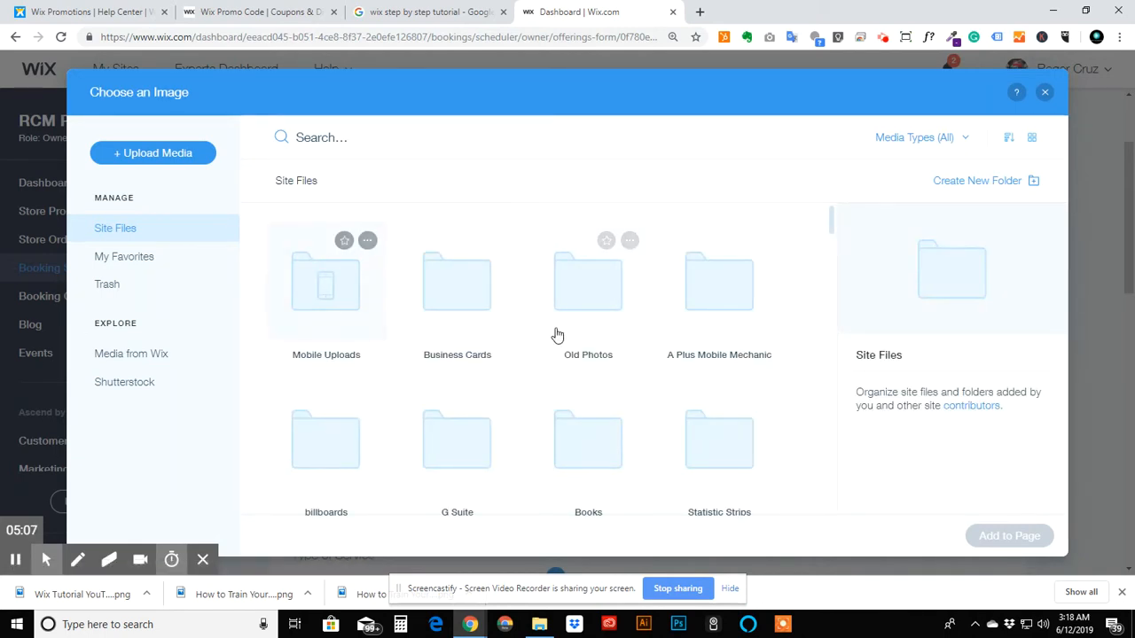
scroll(557, 335, "down", 6)
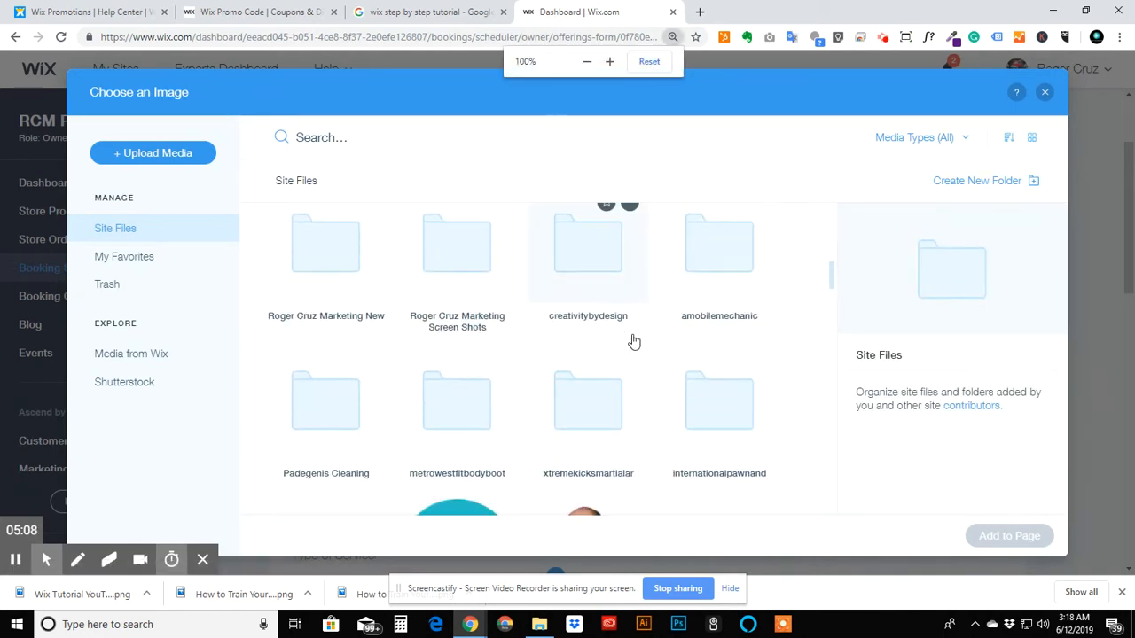
scroll(634, 342, "down", 5)
scroll(634, 343, "up", 2)
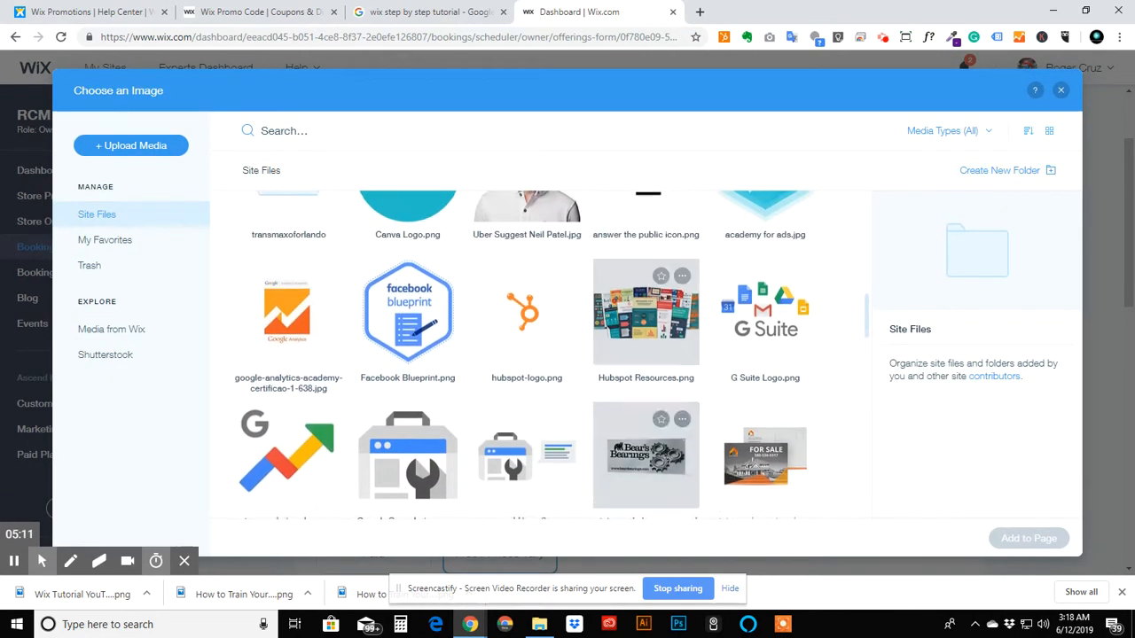
scroll(645, 346, "up", 1)
scroll(645, 346, "down", 8)
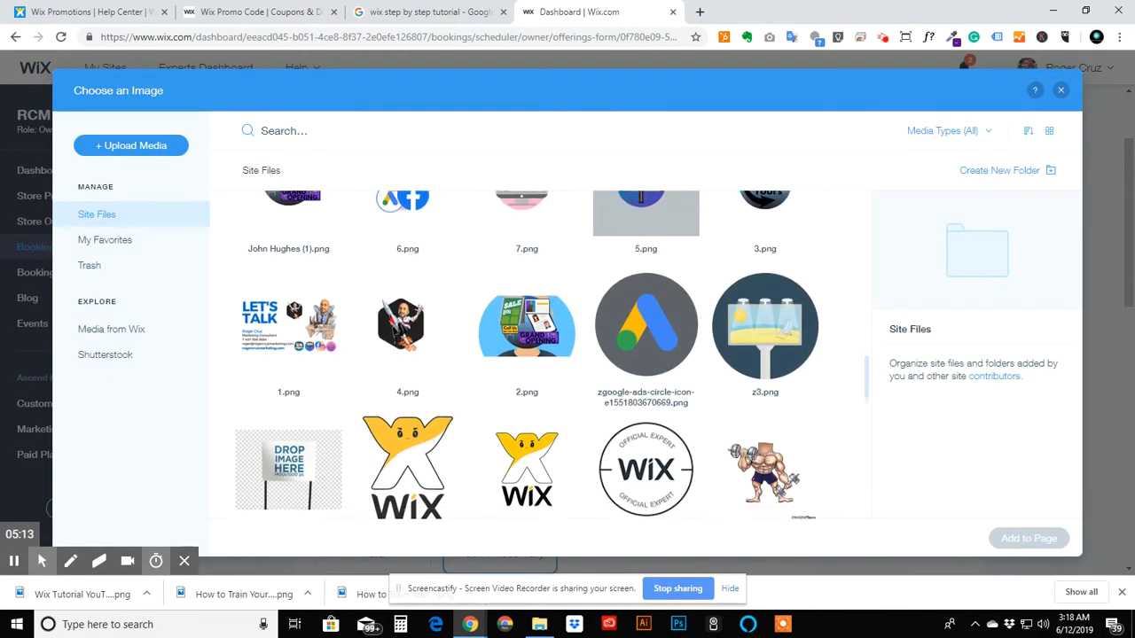
scroll(639, 372, "down", 2)
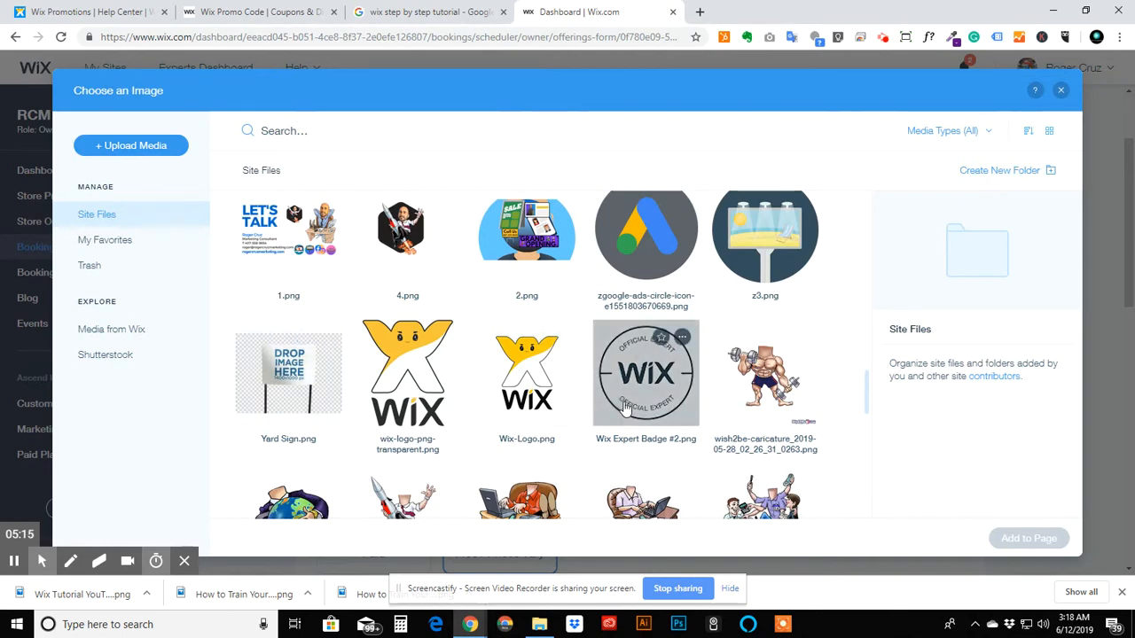
double_click(528, 405)
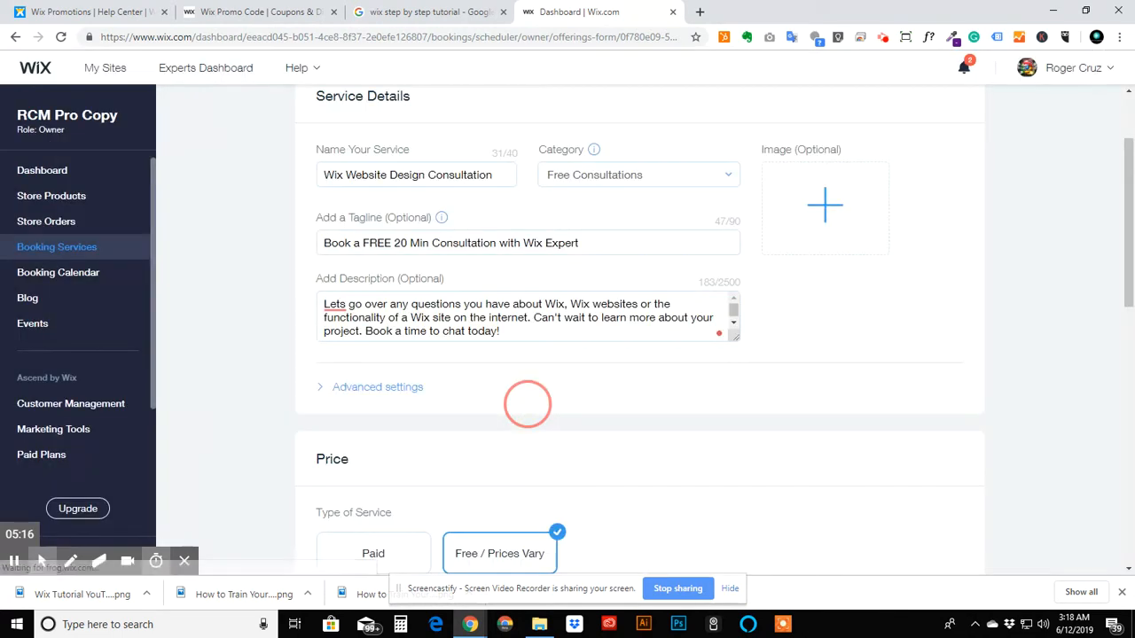
- Set the session duration to 0 hours 20 minutes and the time between sessions to 10 min
scroll(527, 406, "down", 3)
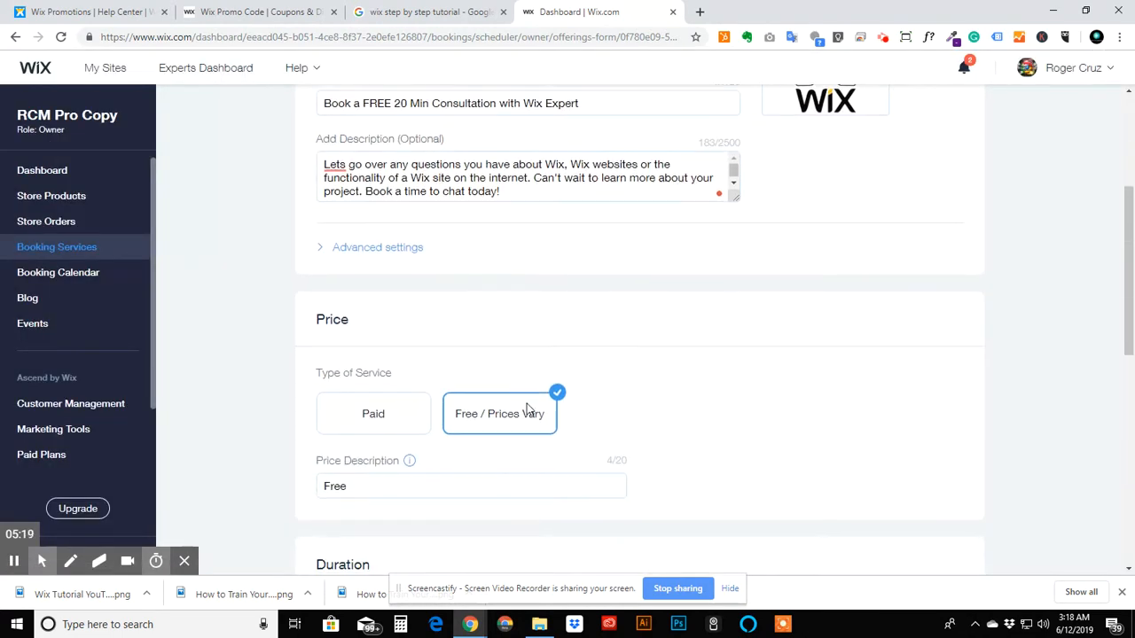
scroll(410, 394, "down", 2)
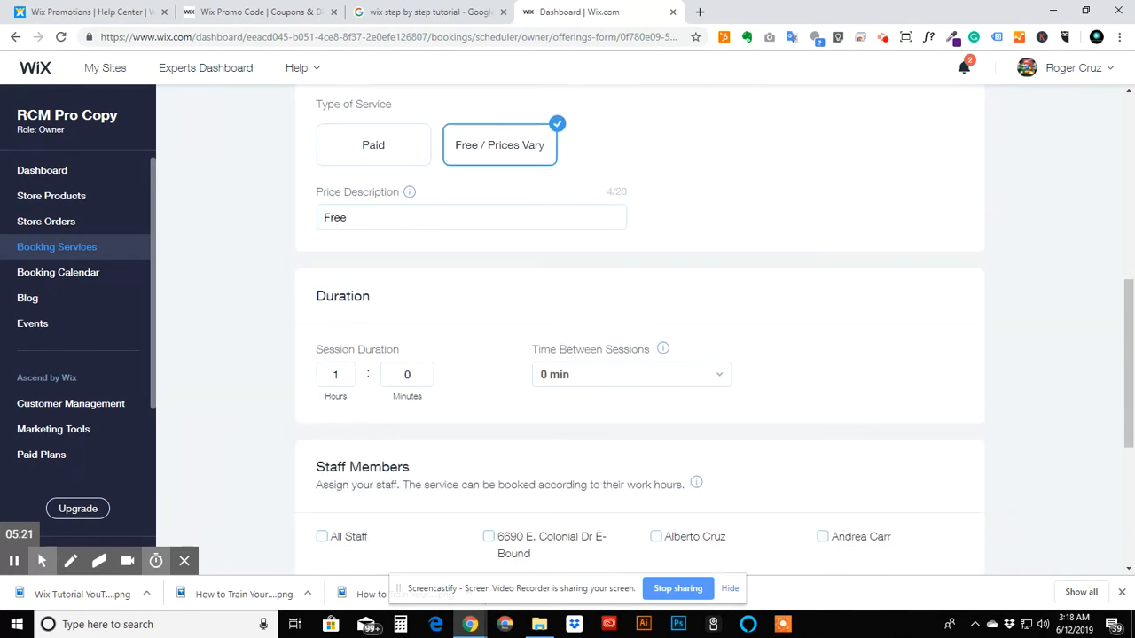
left_click(408, 376)
key("BackSpace")
type("20")
double_click(325, 380)
key("BackSpace")
left_click(615, 374)
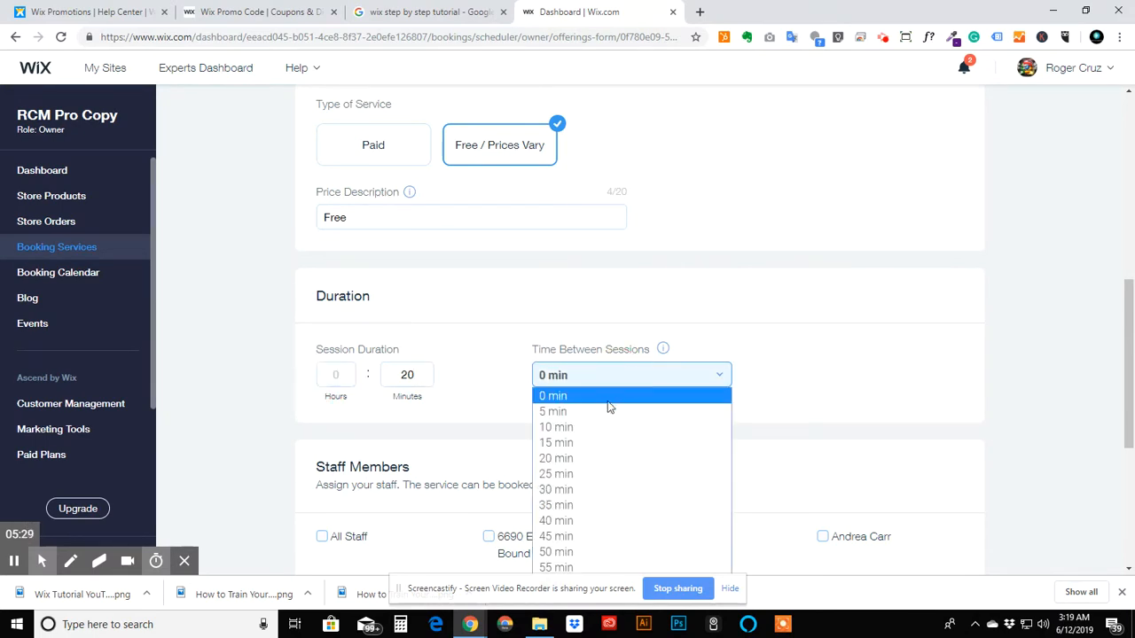
left_click(615, 428)
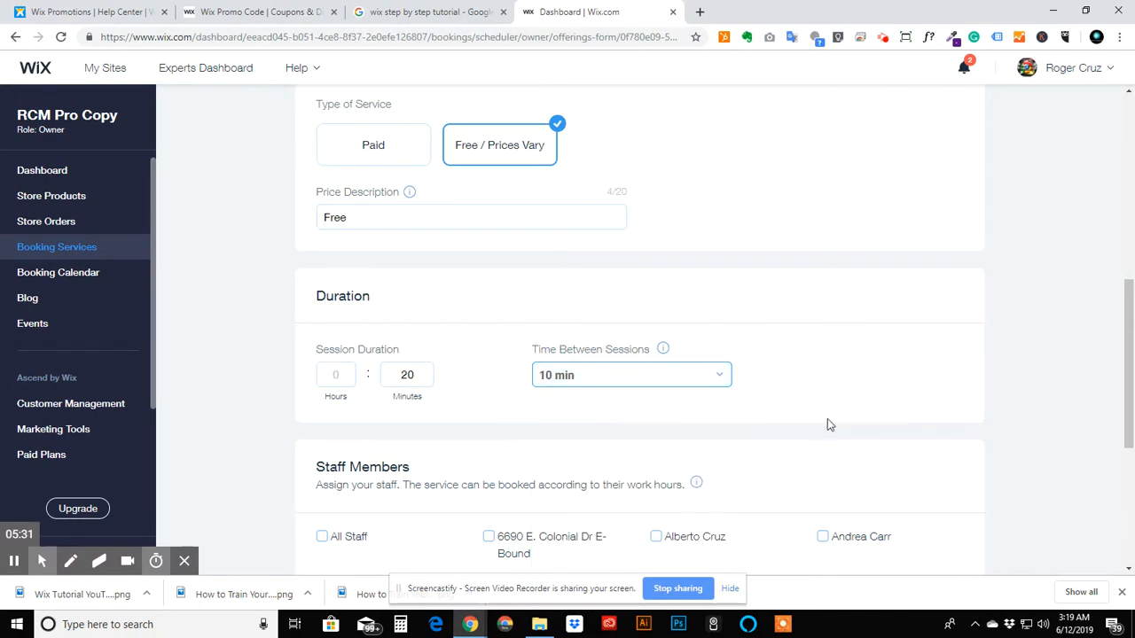
- Set the service location to Other with the text Online, In-Person or Over The Phone
scroll(828, 424, "down", 2)
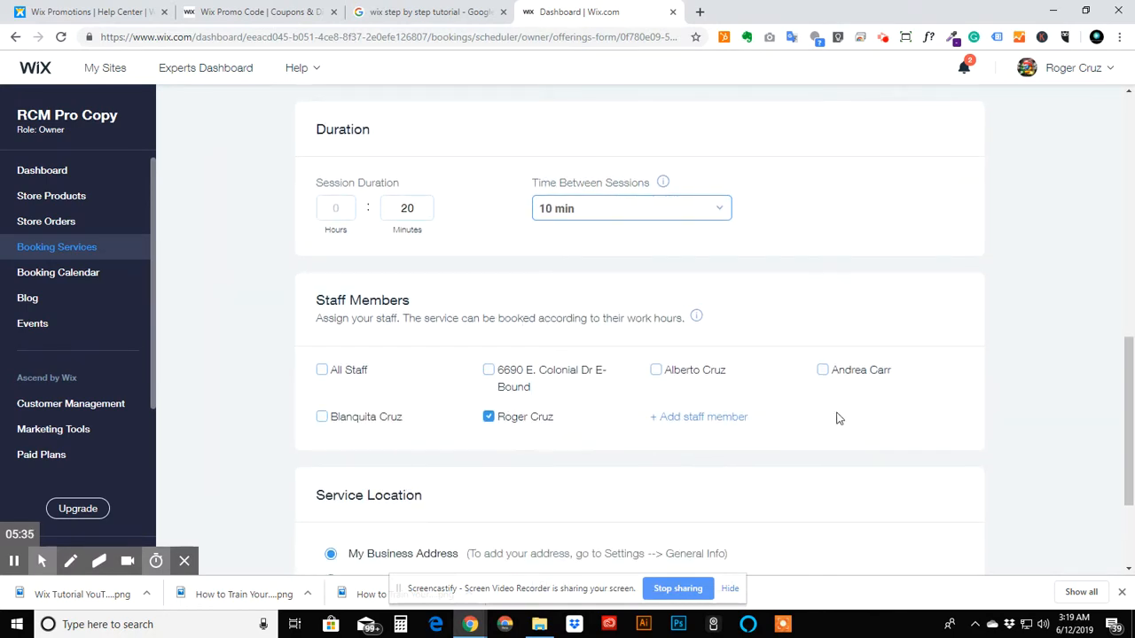
scroll(340, 356, "down", 2)
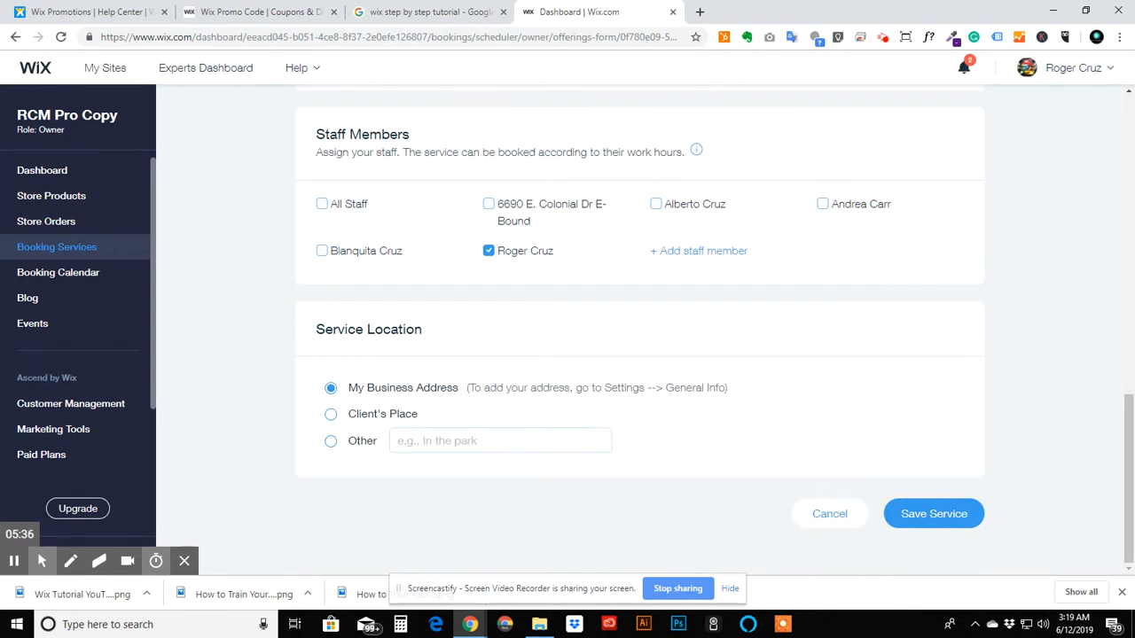
left_click(331, 440)
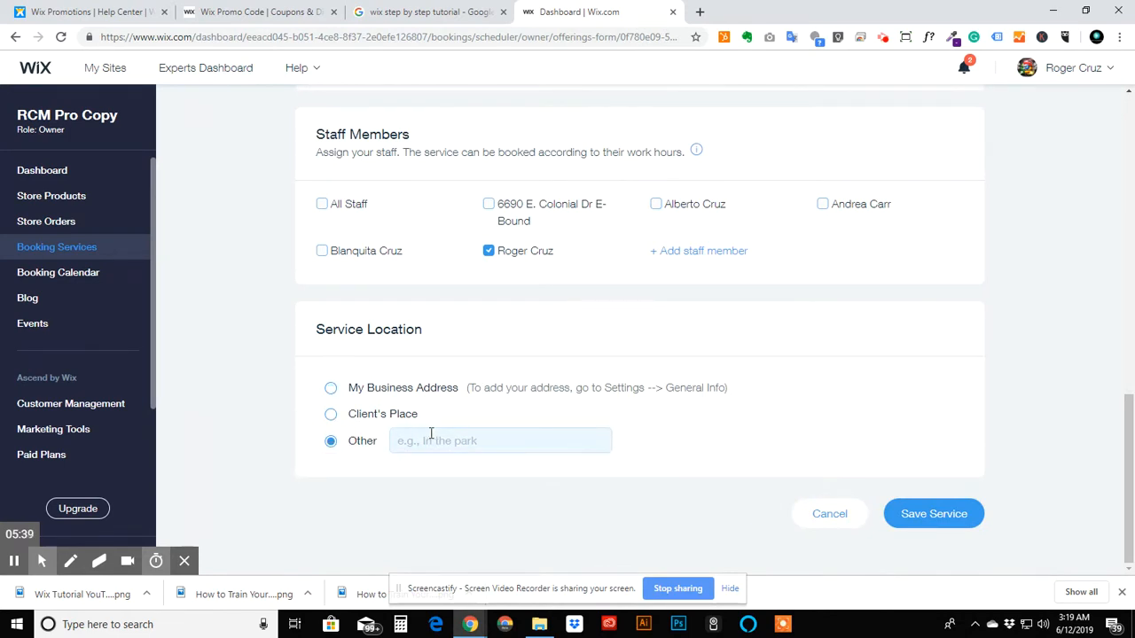
left_click(431, 433)
type("ONline")
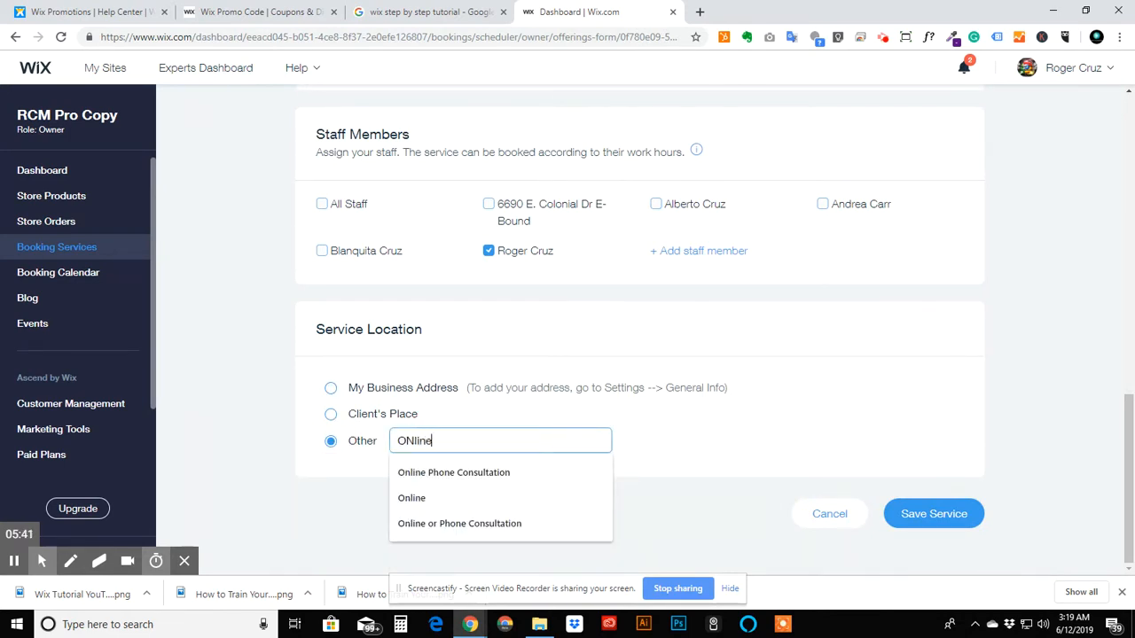
key("BackSpace")
key("BackSpace")
key("BackSpace")
key("BackSpace")
key("BackSpace")
type("nn")
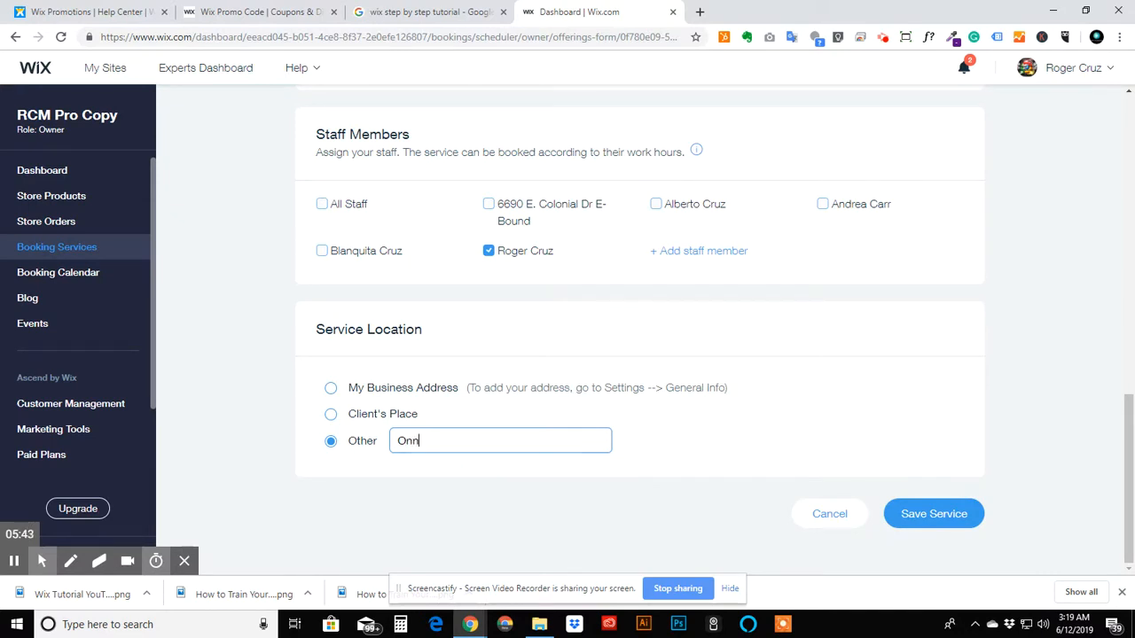
type("n")
key("BackSpace")
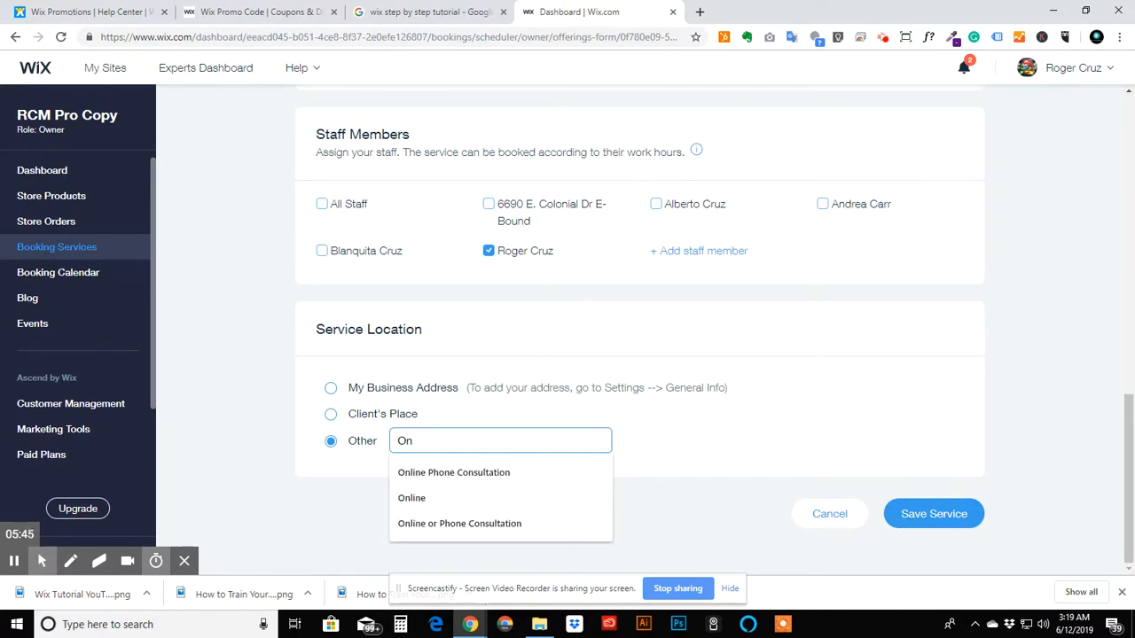
type("line r")
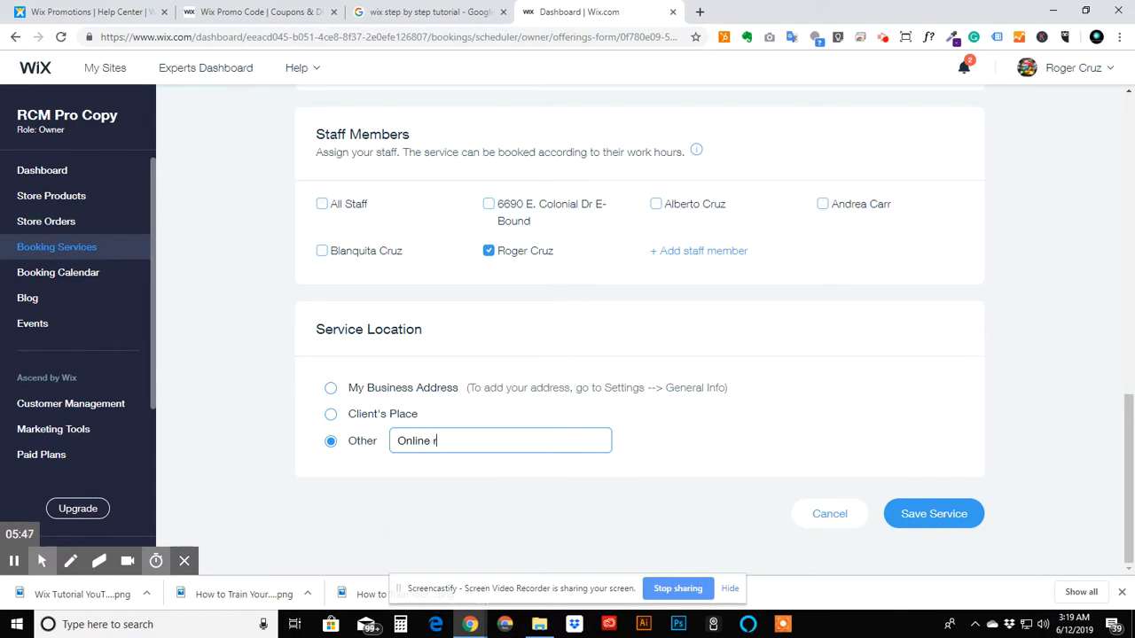
key("BackSpace")
type("or in")
key("BackSpace")
key("BackSpace")
key("BackSpace")
key("BackSpace")
key("BackSpace")
key("BackSpace")
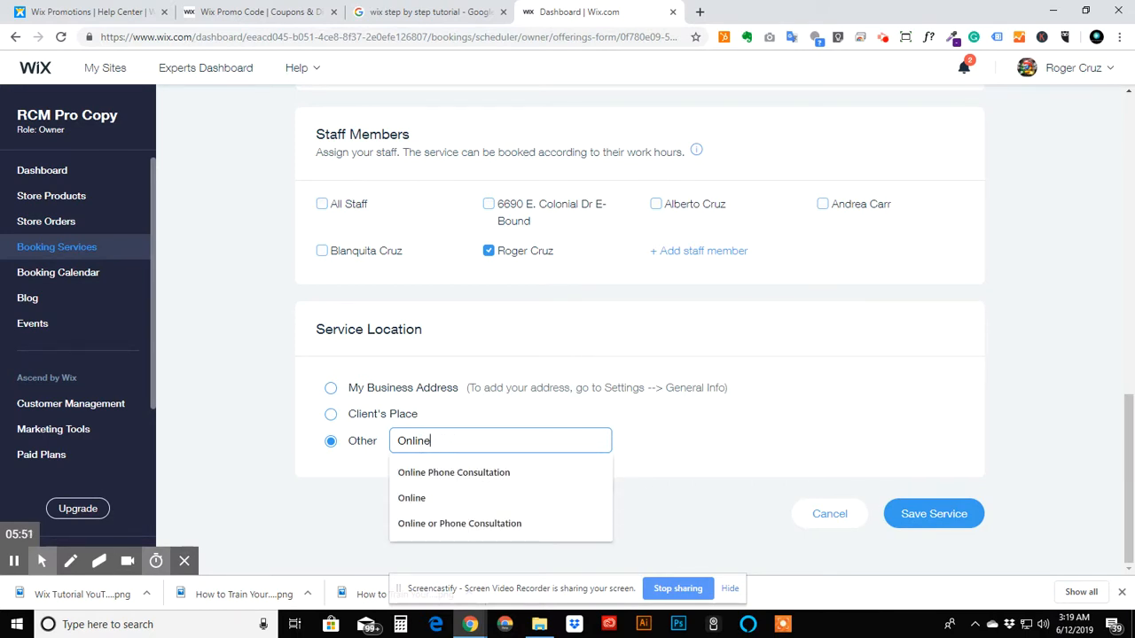
type(", In")
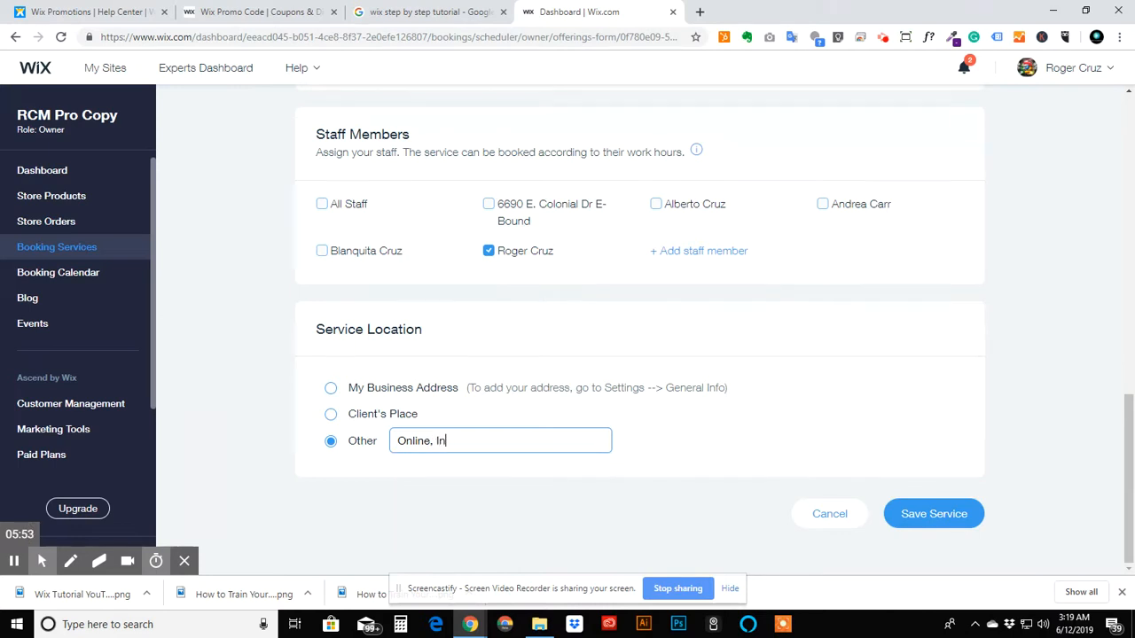
type("-Person or Over The Ph")
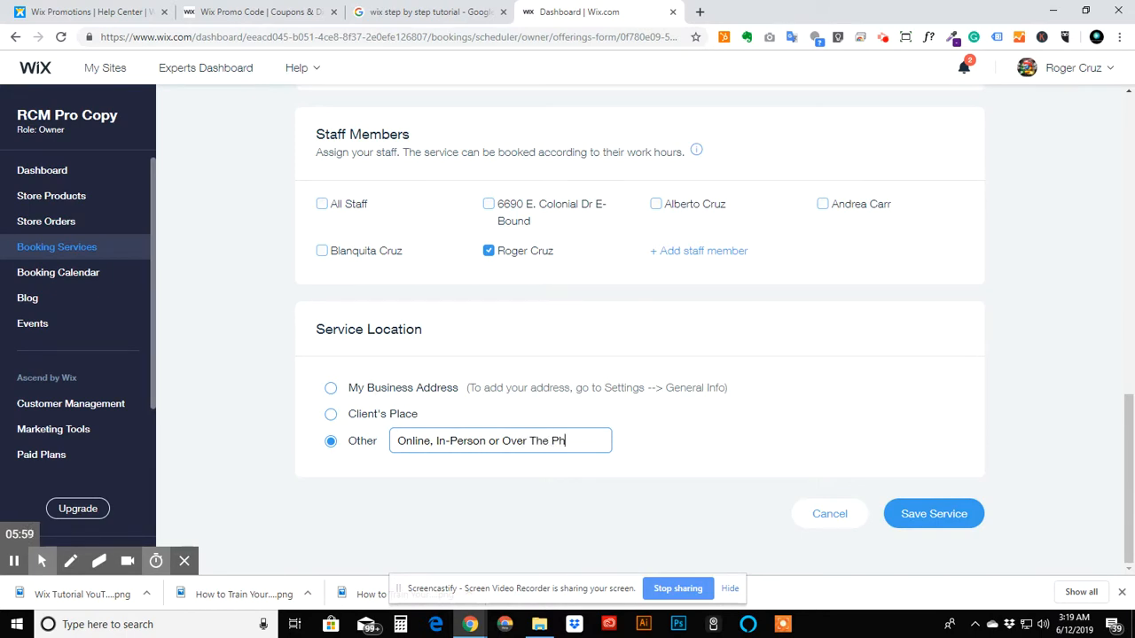
type("one")
left_click(768, 419)
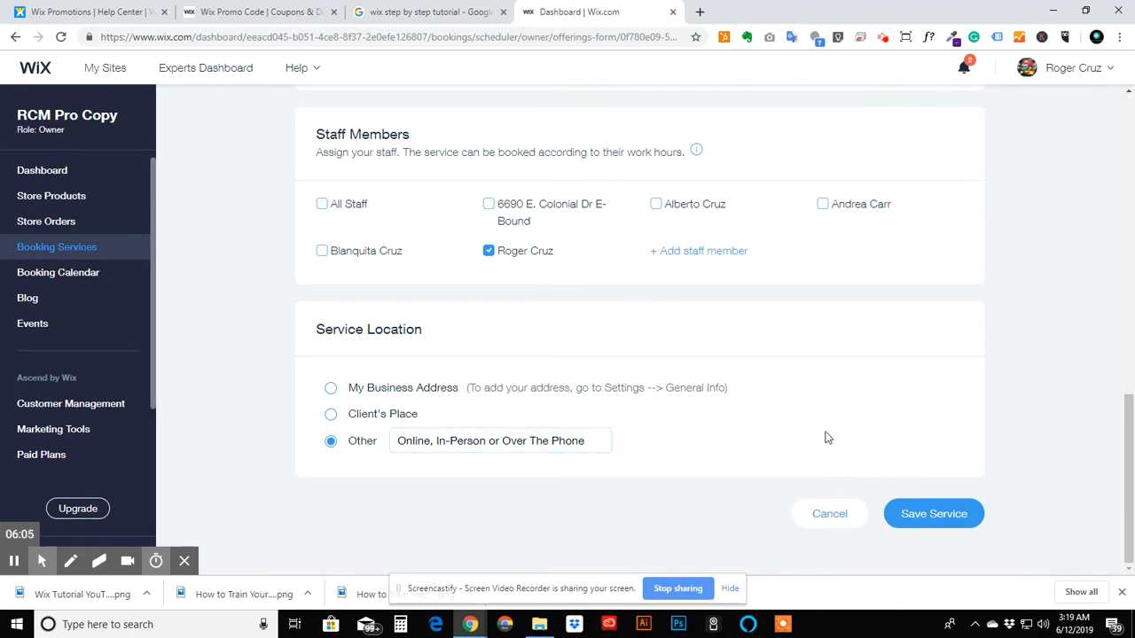
- Change the Other location text to First Consultation Is Over The Phone Or Online and save the service
left_click(553, 443)
left_click_drag(552, 443, 271, 431)
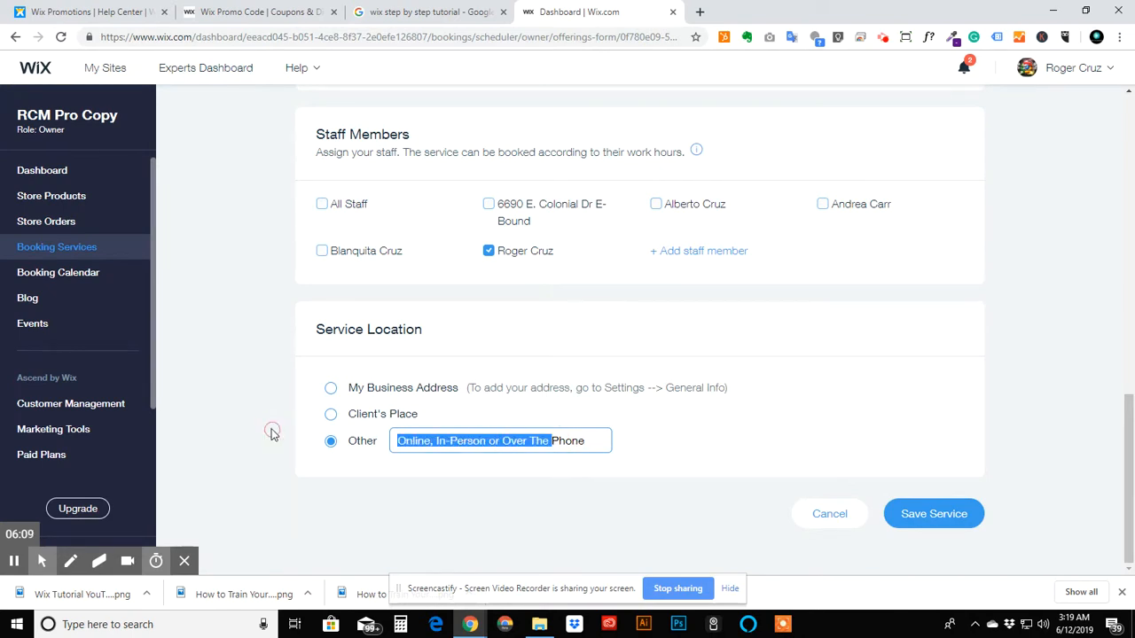
key("BackSpace")
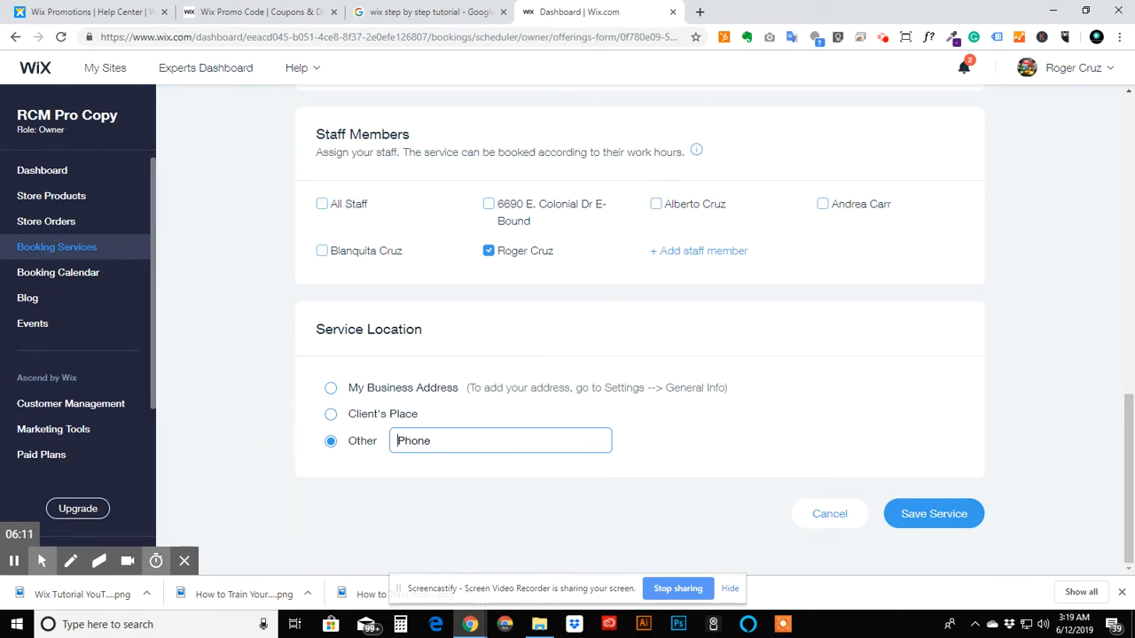
type("First Consultation ")
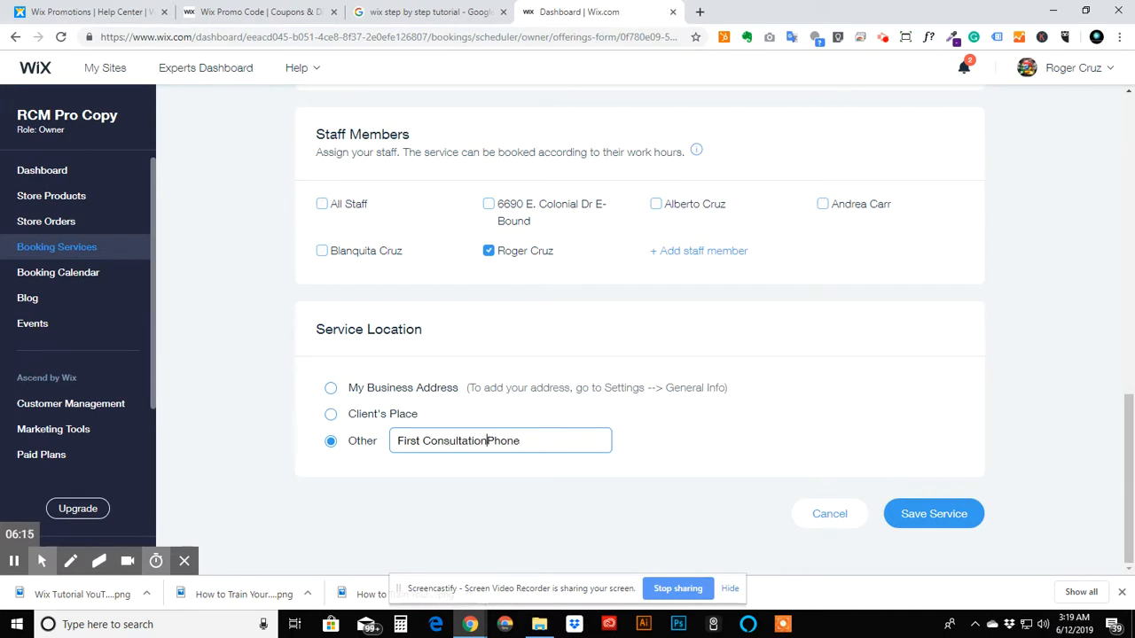
type("Is Over The")
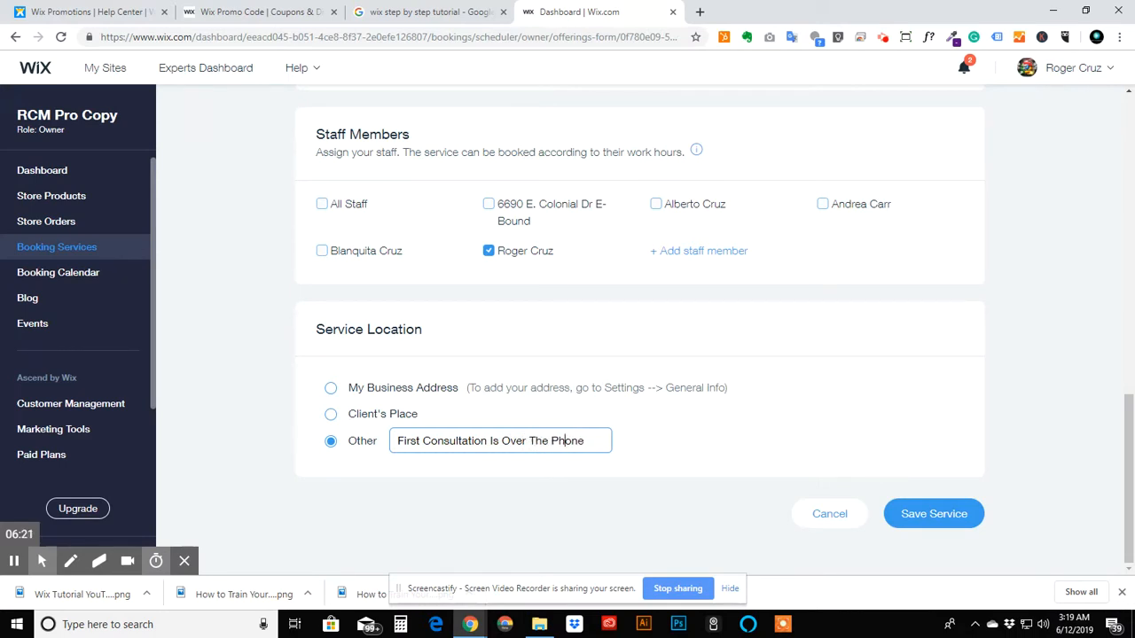
type(" Or Online")
key("BackSpace")
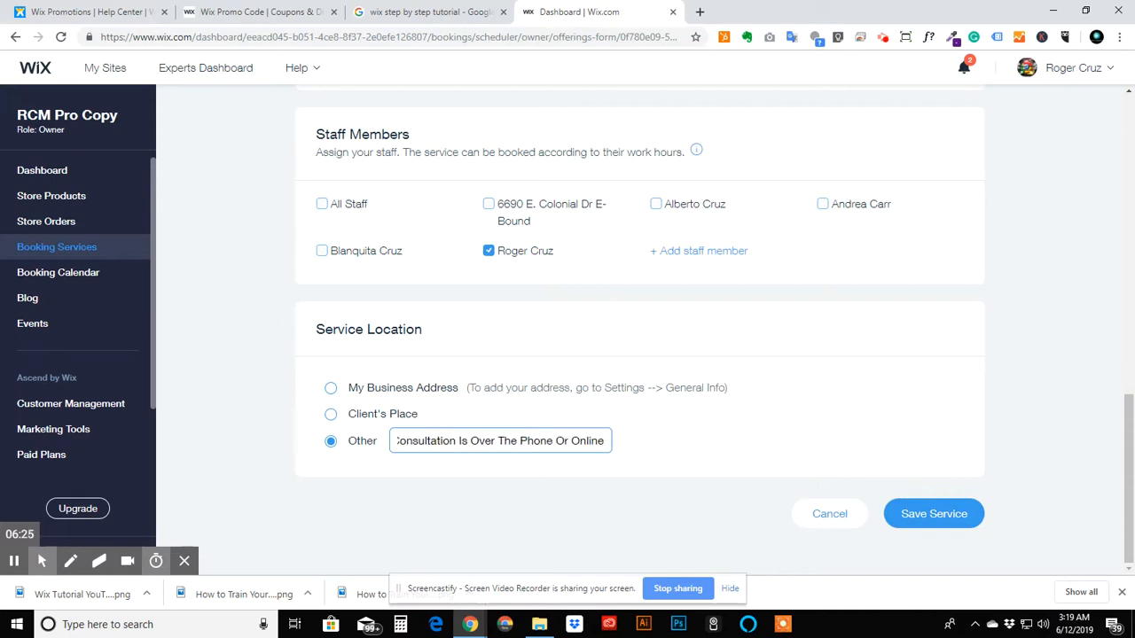
left_click(573, 491)
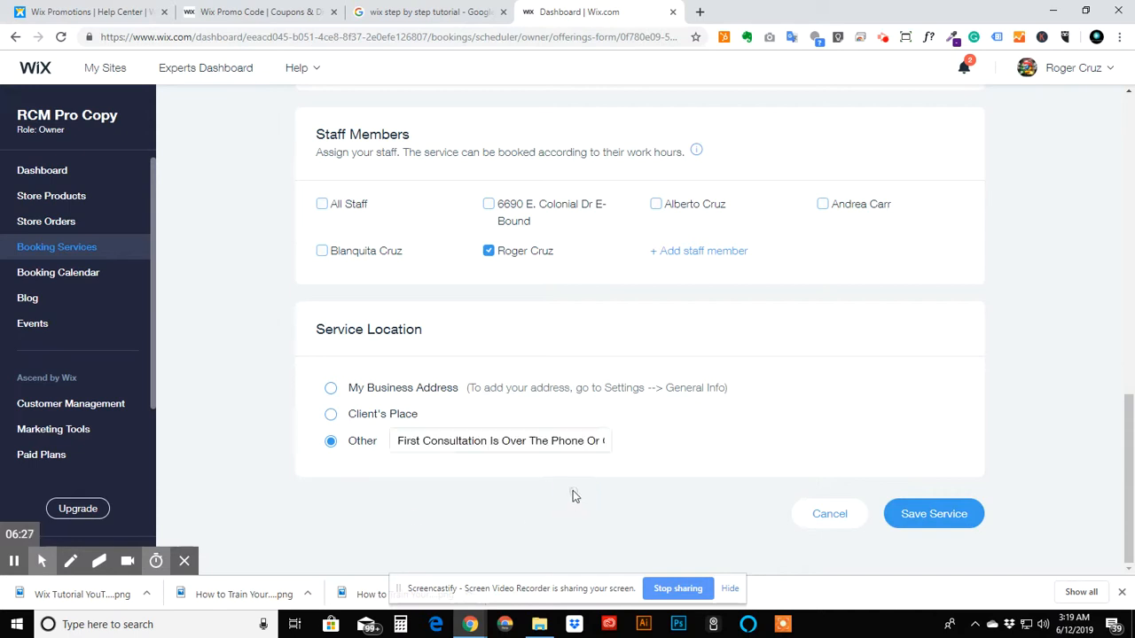
left_click(943, 514)
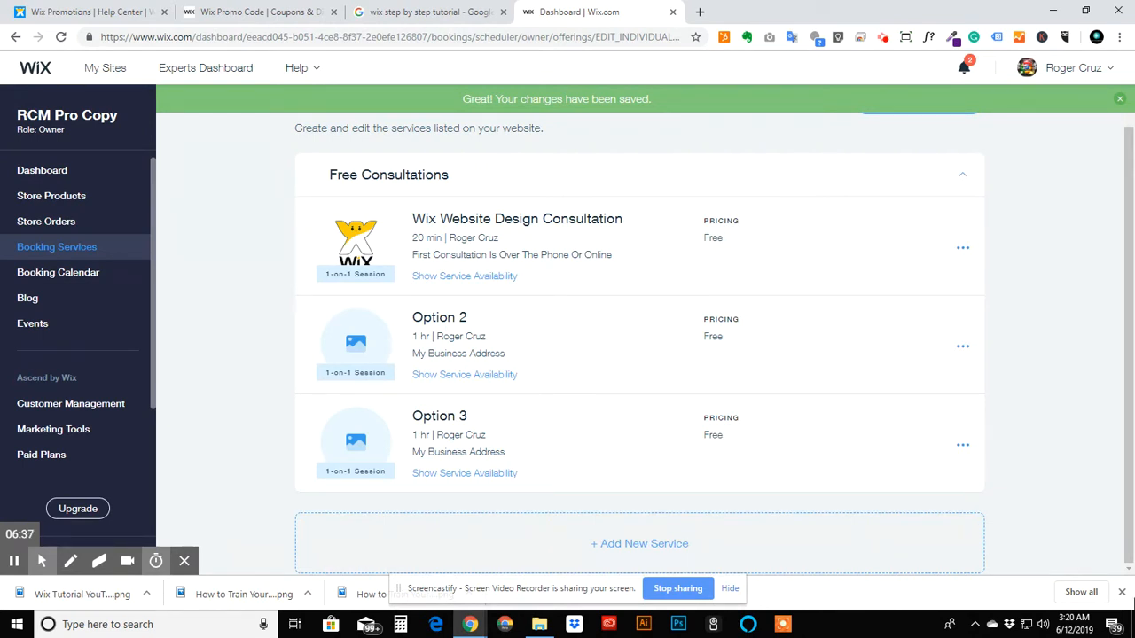
- Delete the placeholder services Option 2 and Option 3 from the Free Consultations category
left_click(964, 347)
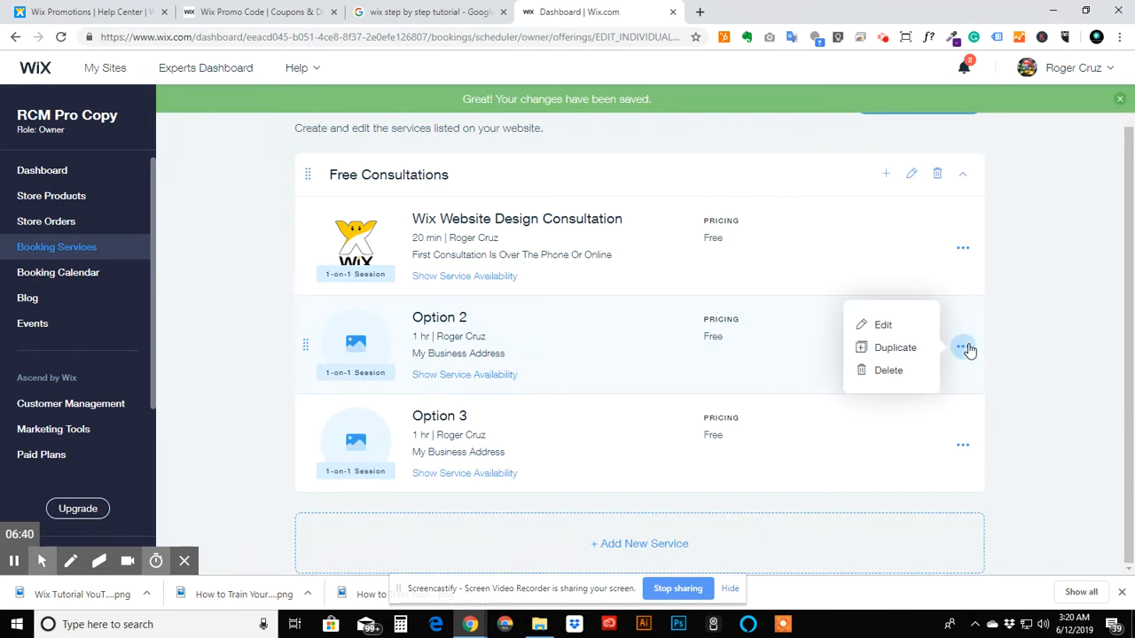
left_click(890, 371)
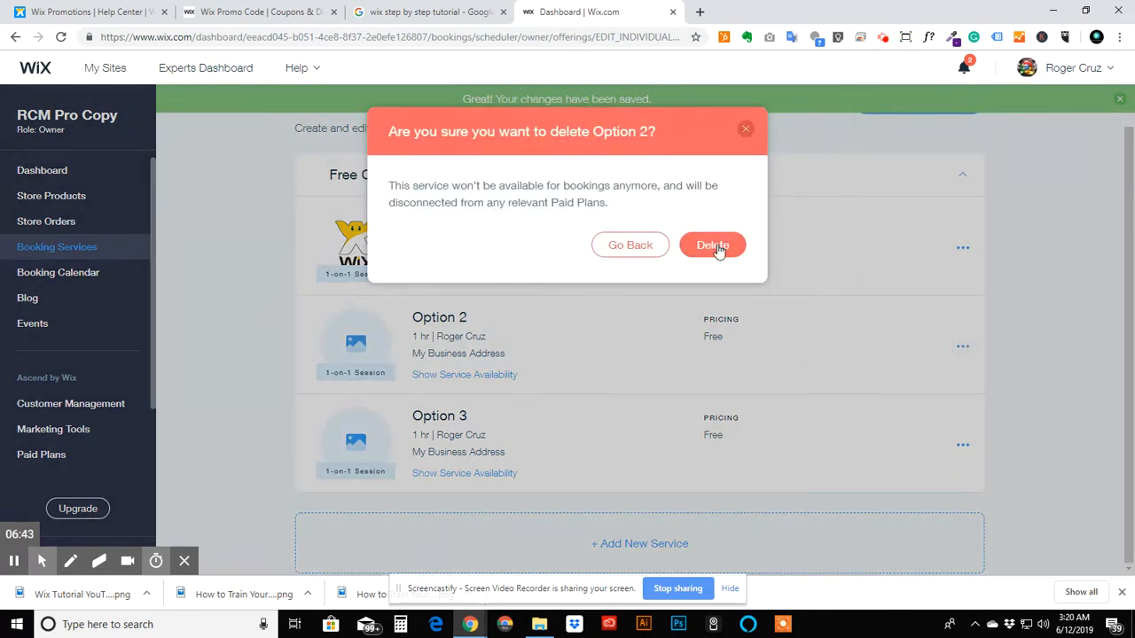
left_click(715, 246)
left_click(973, 348)
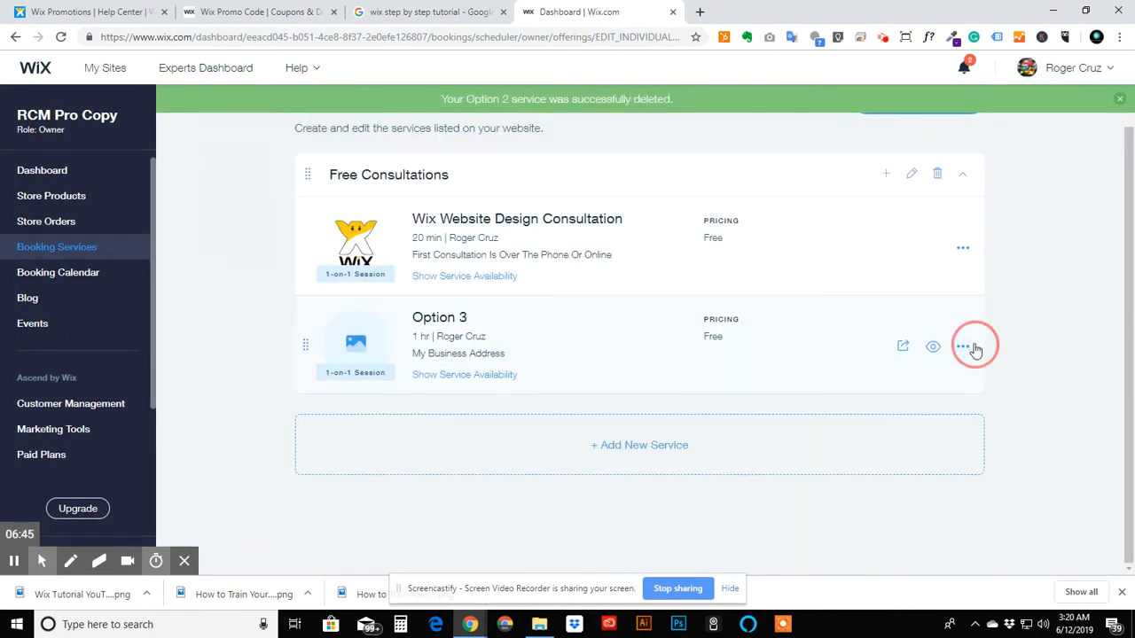
left_click(896, 370)
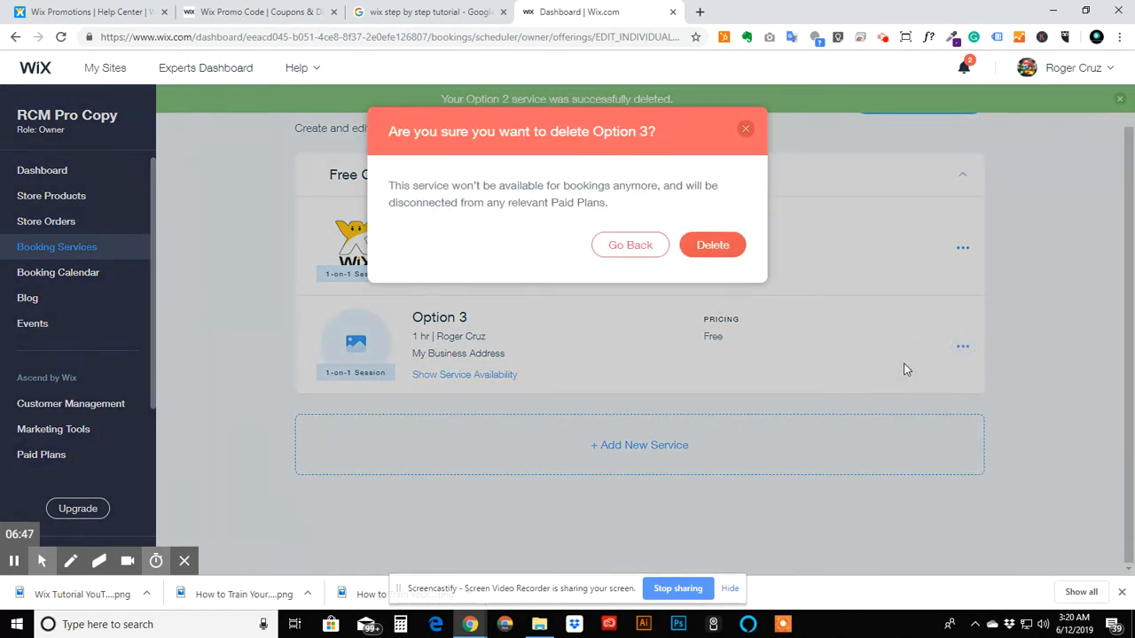
left_click(715, 247)
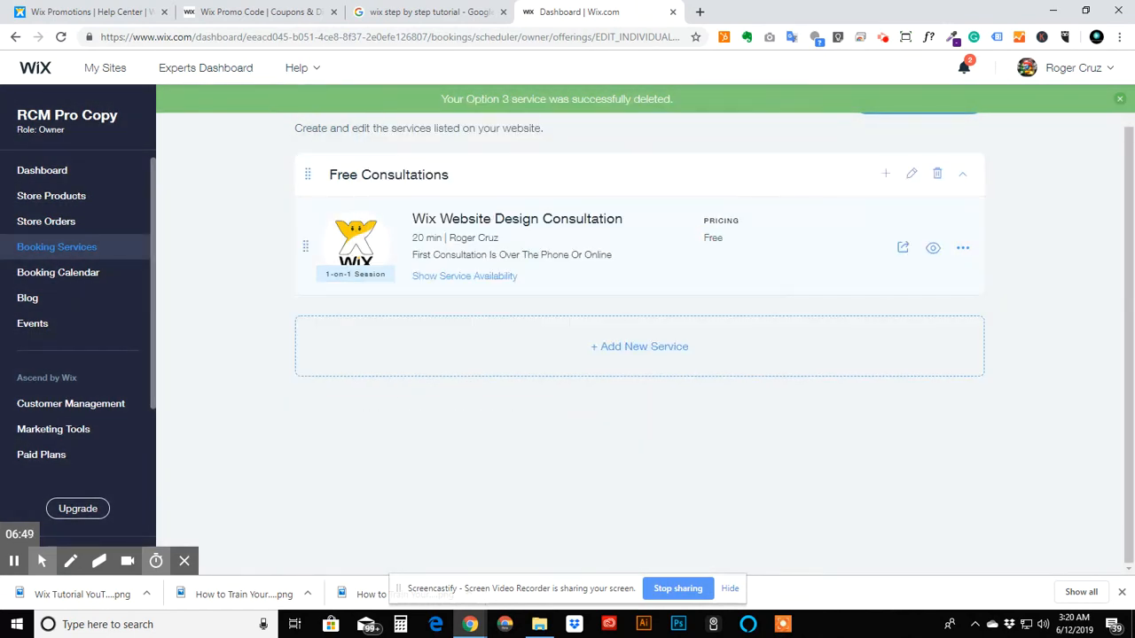
- Duplicate the Wix Website Design Consultation service and open the copy for editing
left_click(962, 248)
left_click(894, 250)
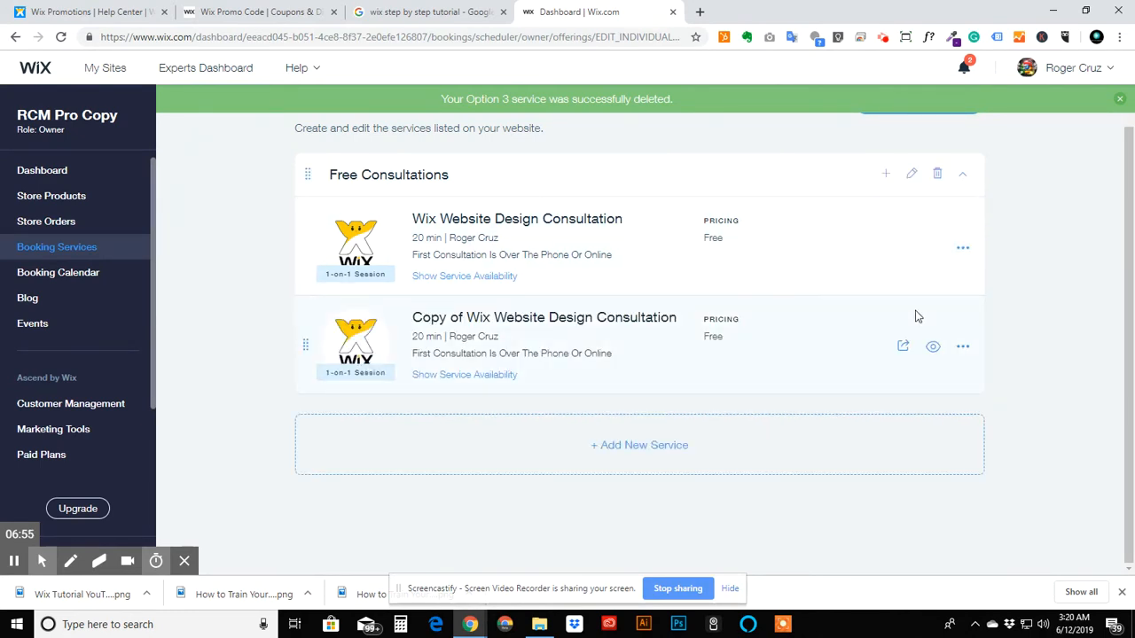
left_click(961, 347)
left_click(883, 326)
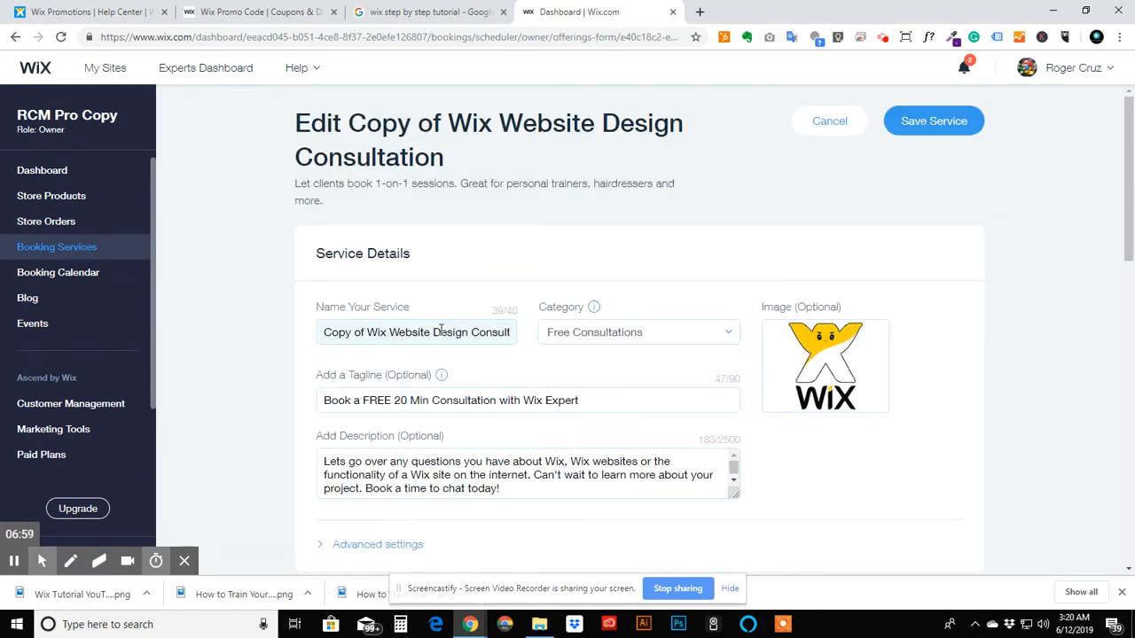
- Rename the copied service to Internet Marketing Consultation
triple_click(439, 331)
left_click(463, 331)
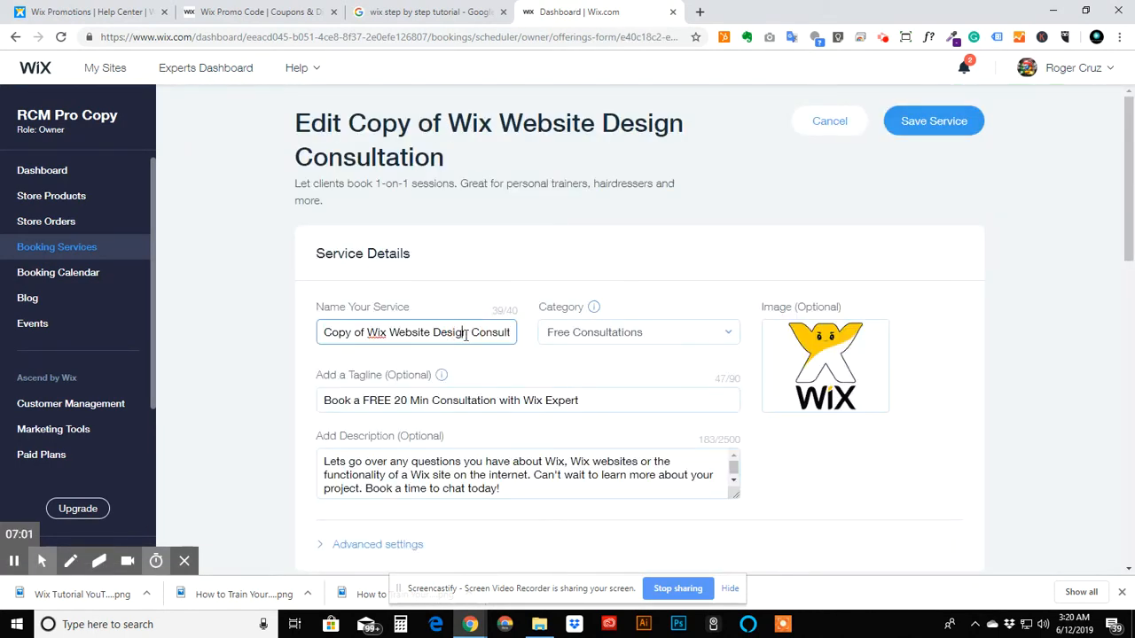
left_click_drag(468, 332, 293, 338)
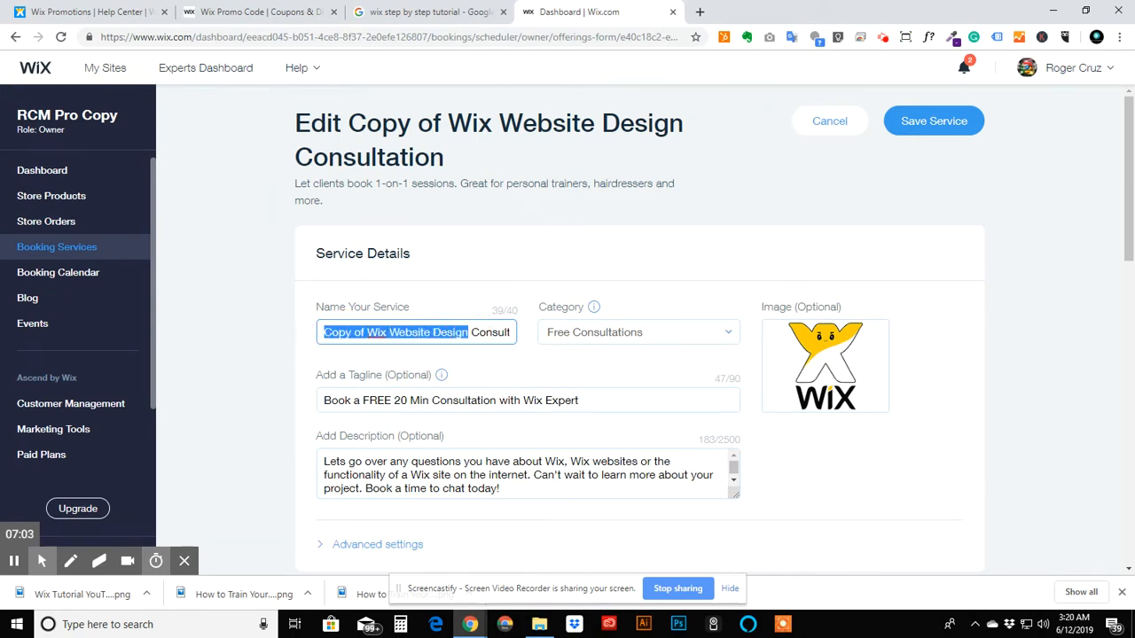
type("Internet ")
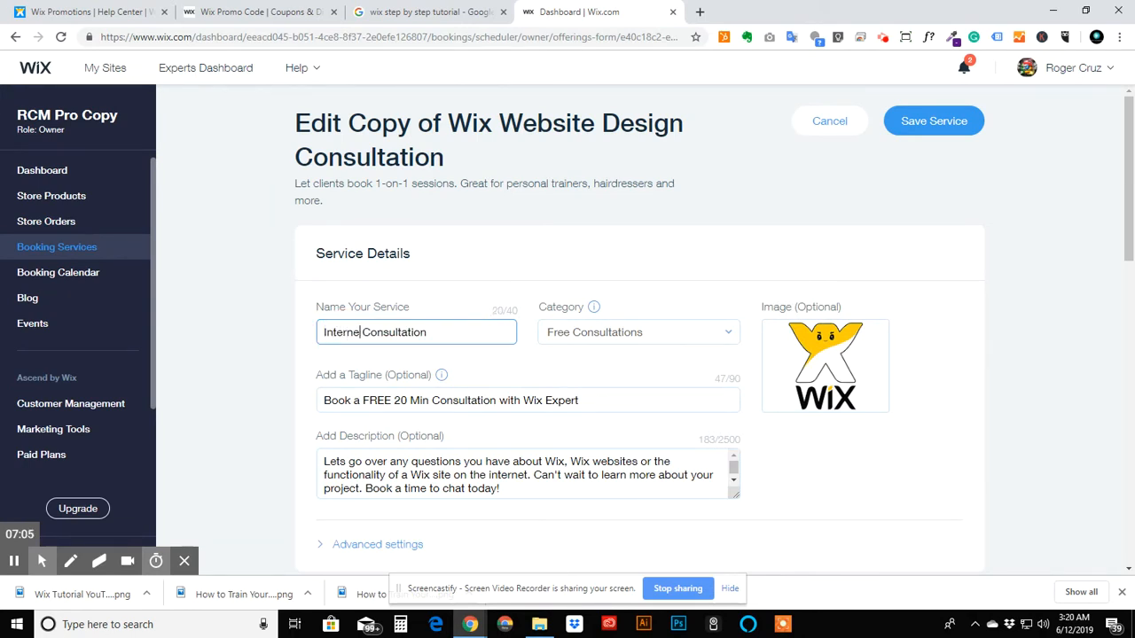
type("Marketing")
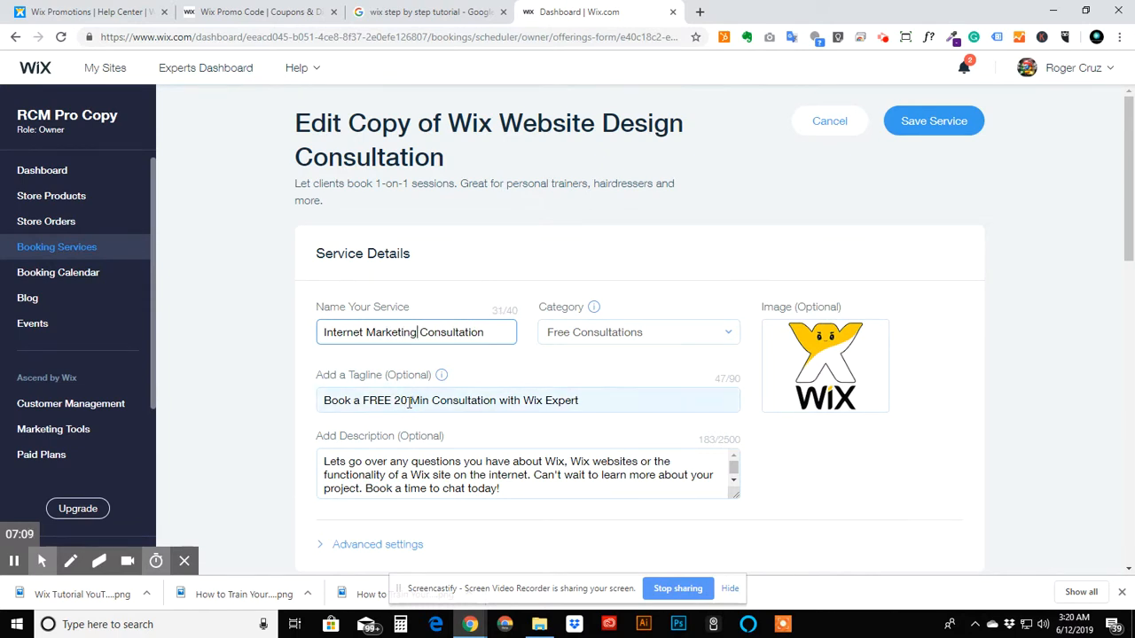
- Change the tagline to Book a FREE 20 Min Consultation with Online Marketing Professional
left_click(461, 400)
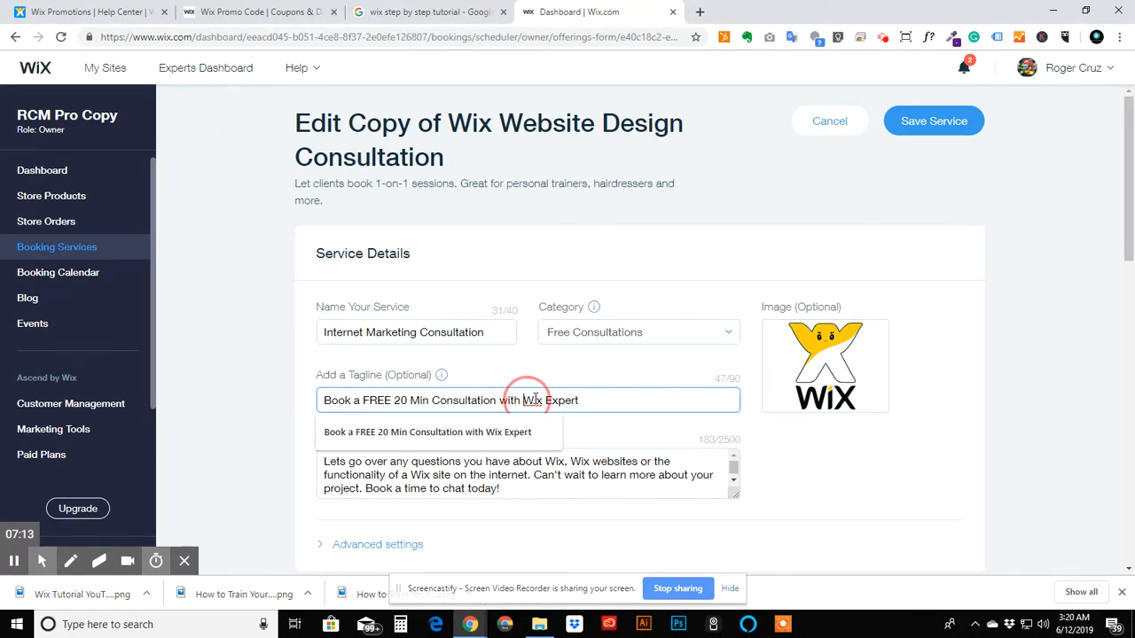
left_click_drag(524, 399, 600, 396)
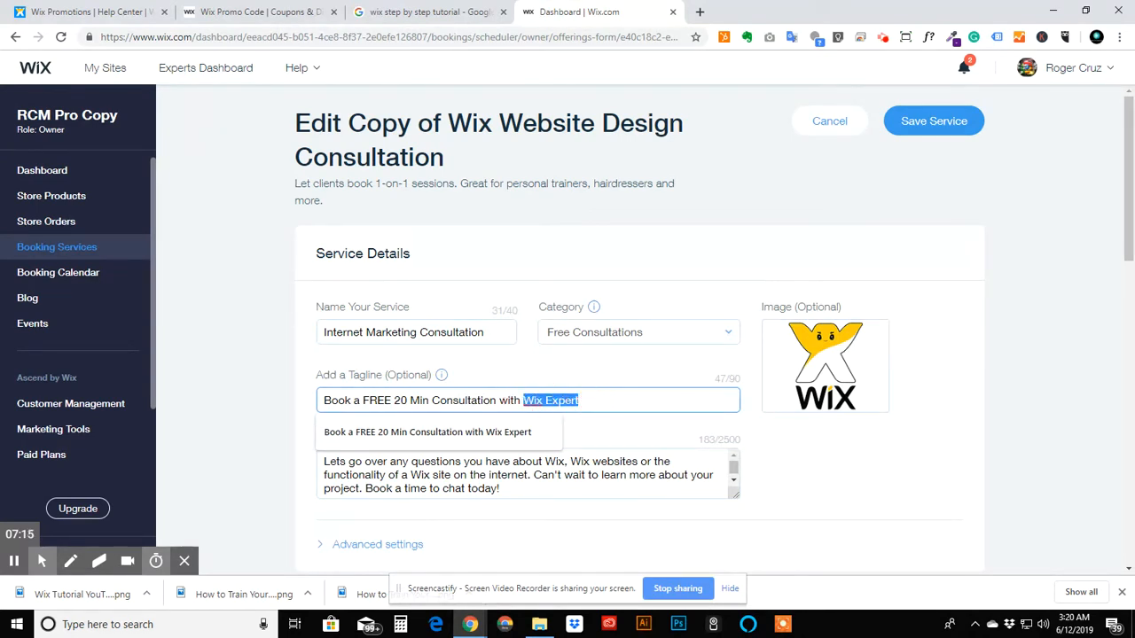
type("Onli")
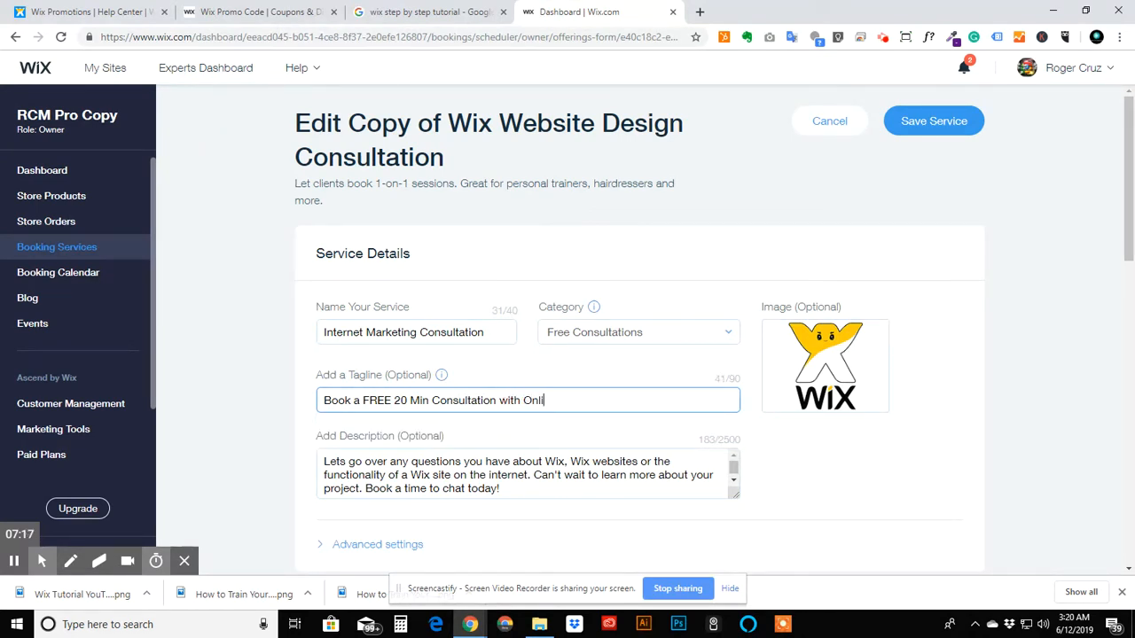
type("ne Marketing Proffesi")
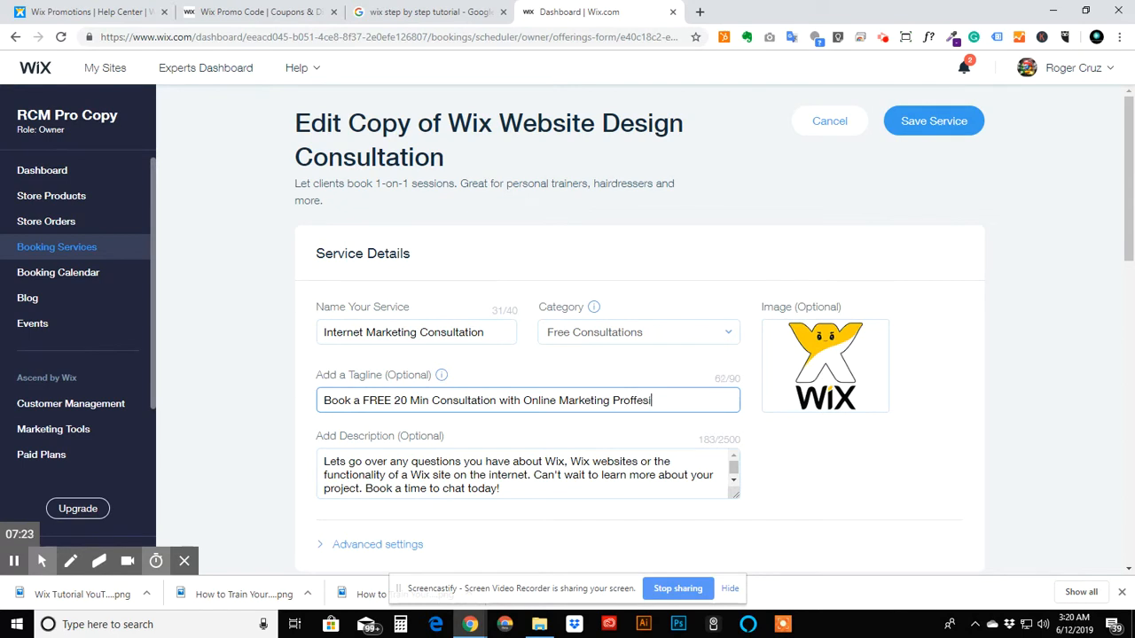
type("onal")
right_click(654, 406)
left_click(789, 134)
- Replace the description with Let's go over any questions you have internet marketing., accepting the Let's spelling correction
scroll(737, 435, "down", 2)
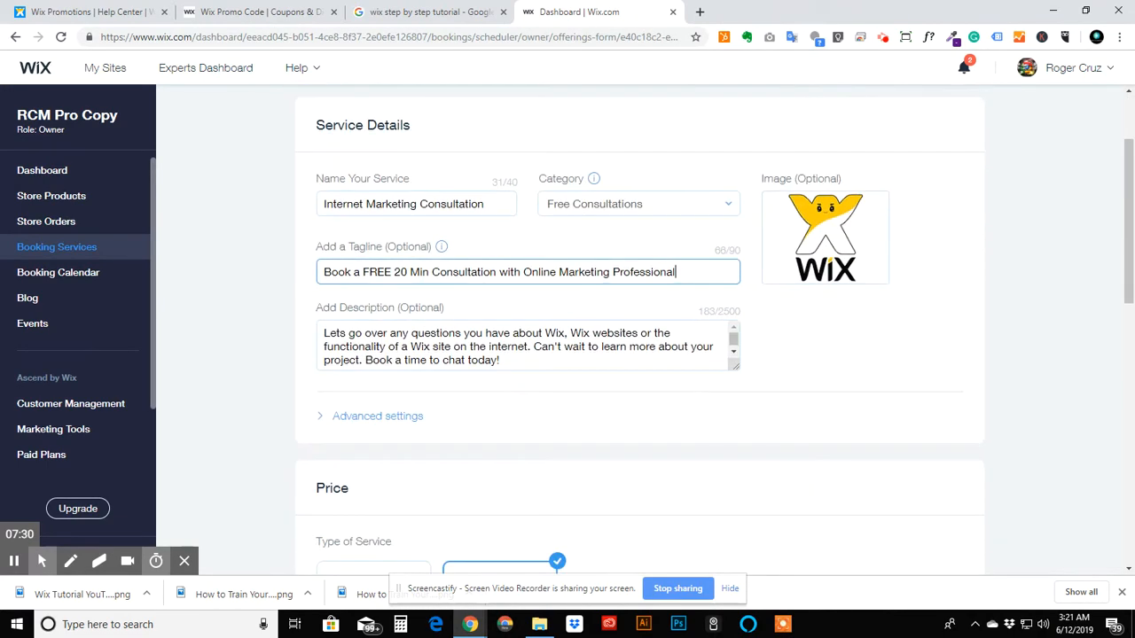
left_click(410, 333)
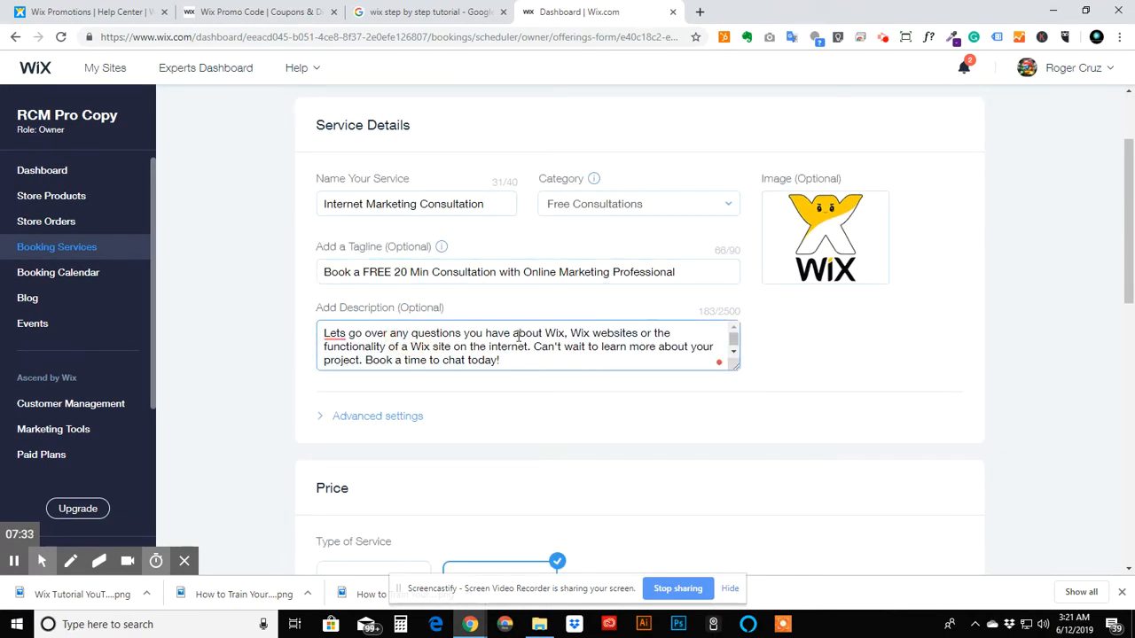
left_click_drag(519, 337, 545, 365)
key("BackSpace")
key("BackSpace")
key("BackSpace")
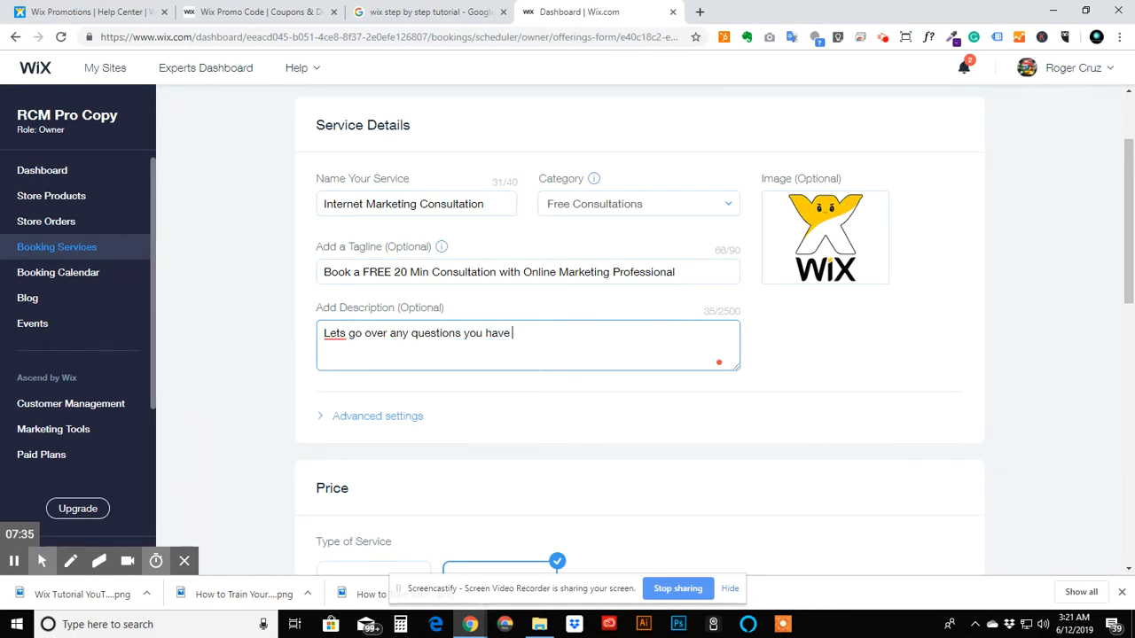
type("internet marketing.")
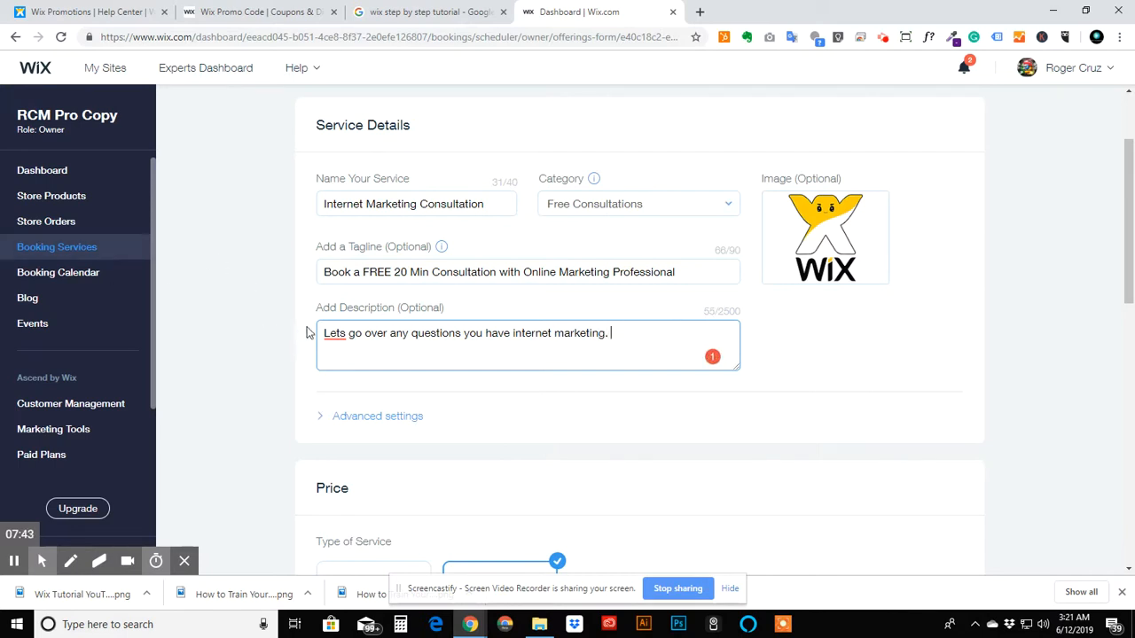
mouse_move(328, 334)
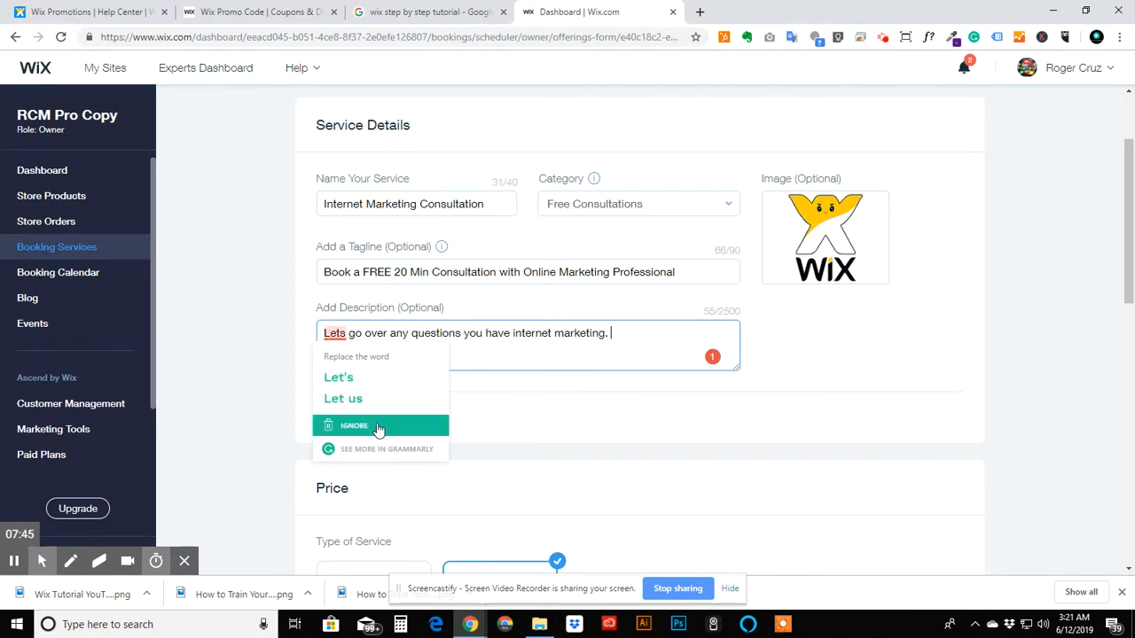
left_click(369, 384)
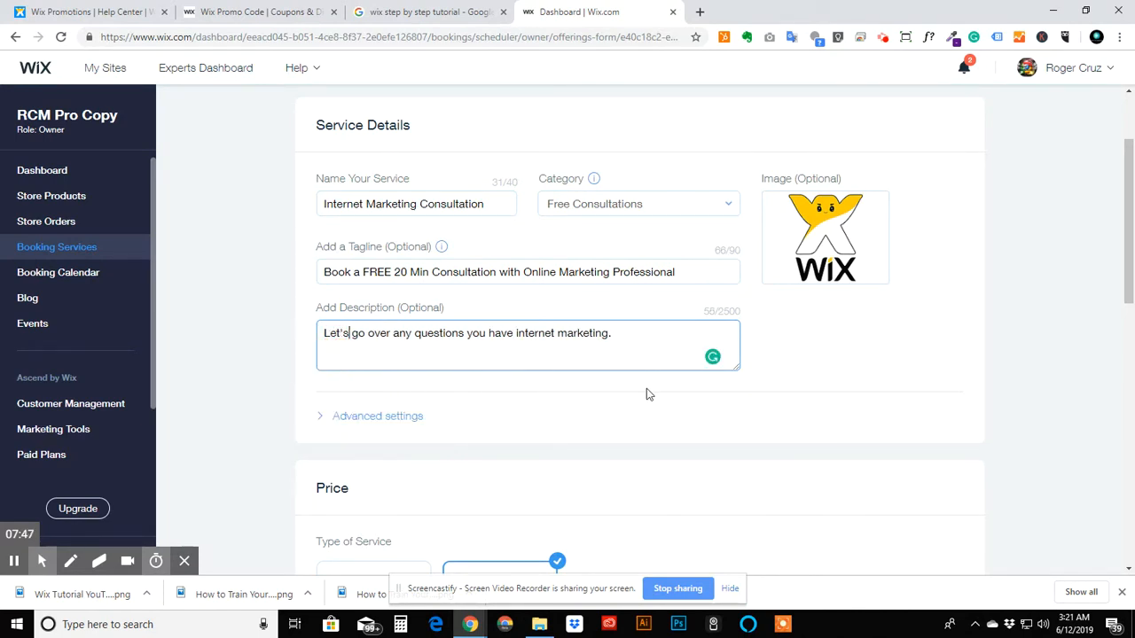
- Continue the description with We can discuss a varaitey of topics like SEO
left_click(648, 333)
type("We")
key("BackSpace")
type("Let me")
key("BackSpace")
key("BackSpace")
key("BackSpace")
key("BackSpace")
key("BackSpace")
type("We can discuss a v")
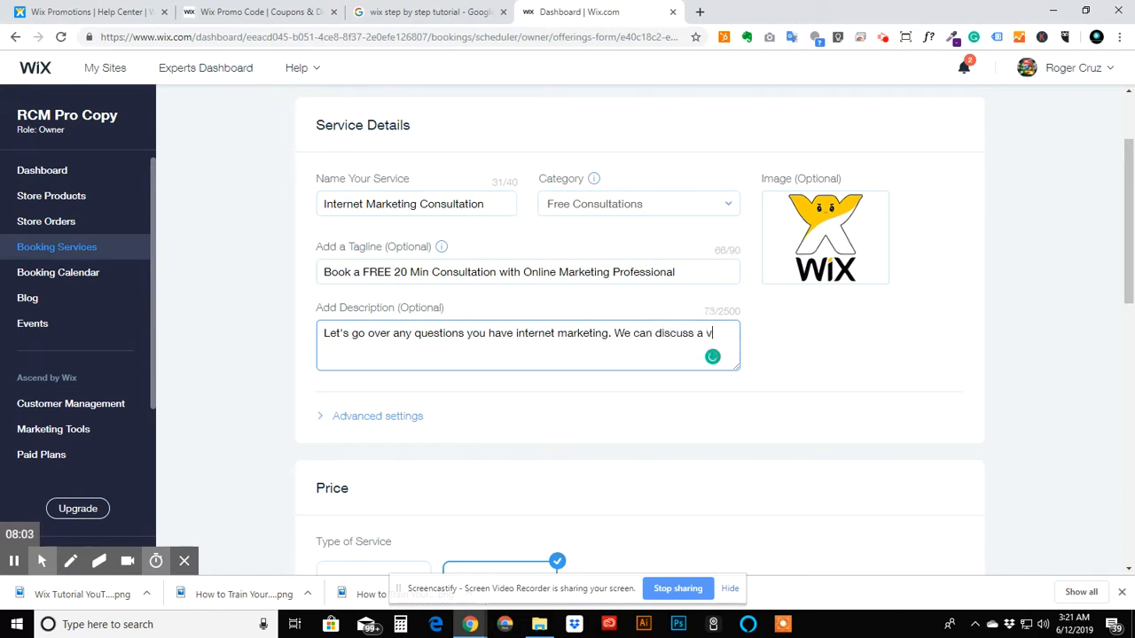
type("araity")
type("y of to")
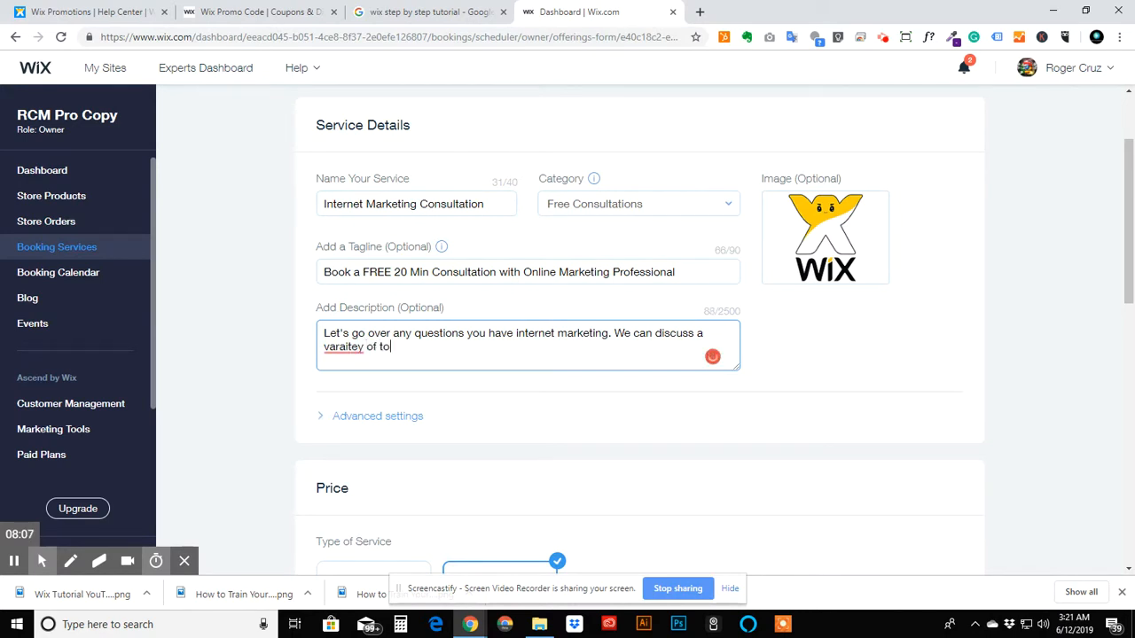
type("pics form")
key("BackSpace")
key("BackSpace")
key("BackSpace")
key("BackSpace")
type("rom SEO,")
key("BackSpace")
key("BackSpace")
key("BackSpace")
key("BackSpace")
type("like")
- Continue the description's topic list with PPC Ads, Google/Bing PPC Ads, Face
left_click(533, 345)
key("BackSpace")
key("BackSpace")
type("PPC Ad")
key("BackSpace")
type("Ds")
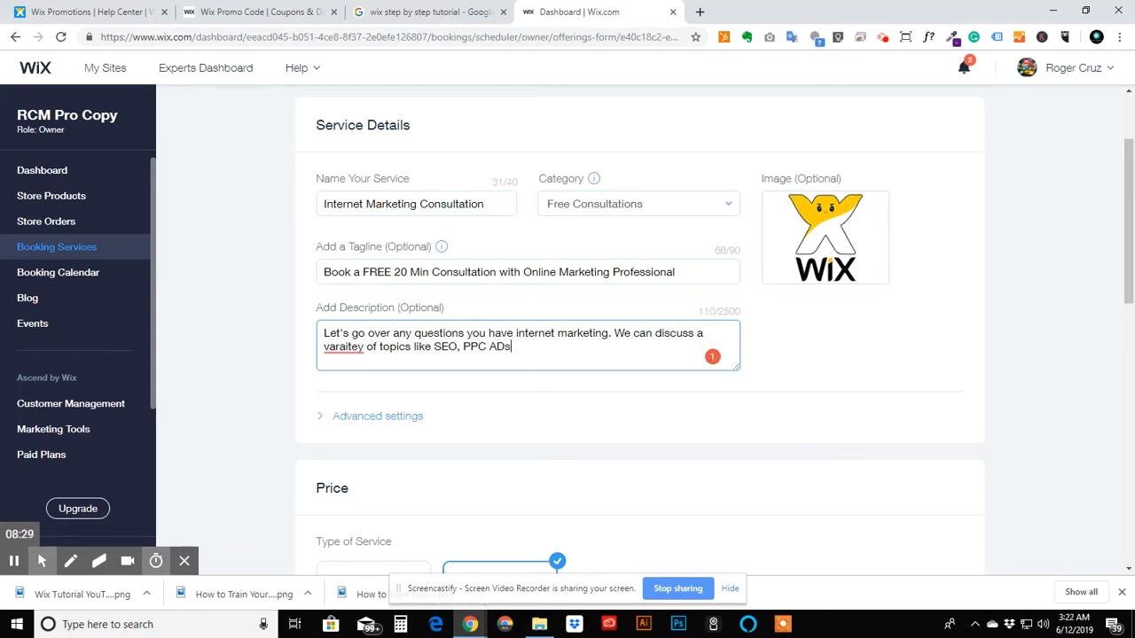
key("BackSpace")
type("s")
type("Google")
key("BackSpace")
type("?")
key("BackSpace")
type("/Bing PPC Ads, ")
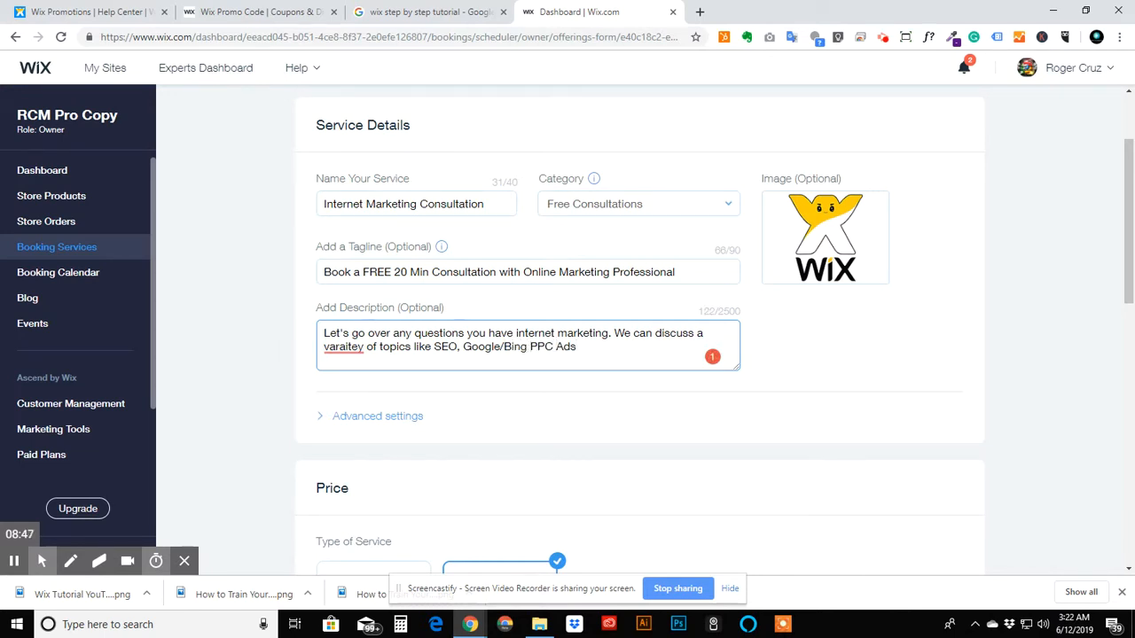
type("Facebook/Instagram")
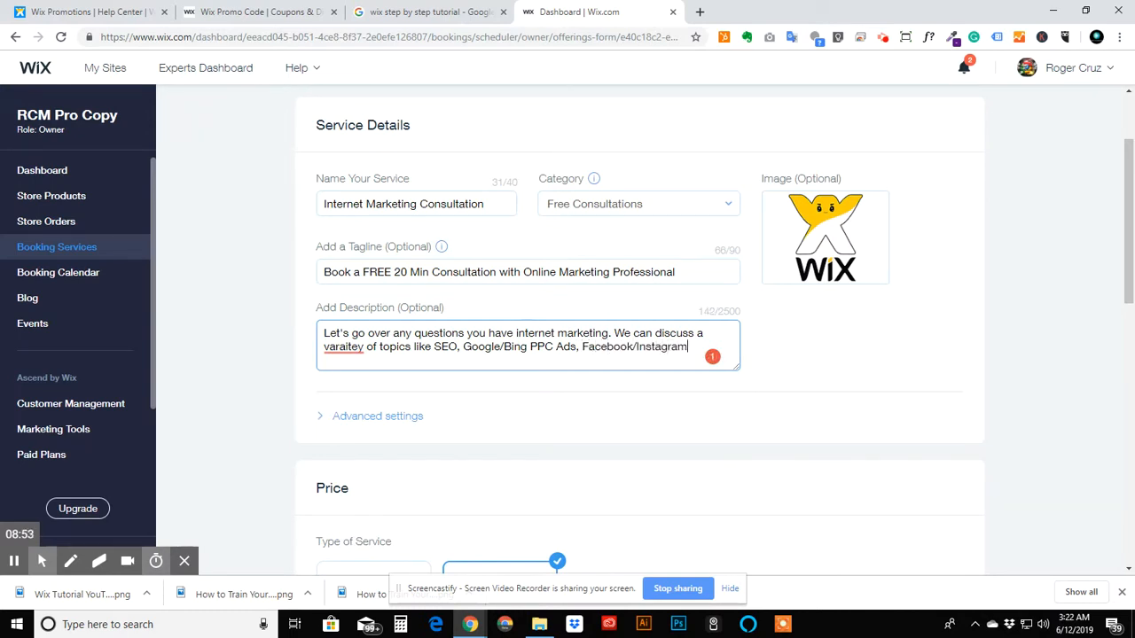
type(" Ads, Local Ads")
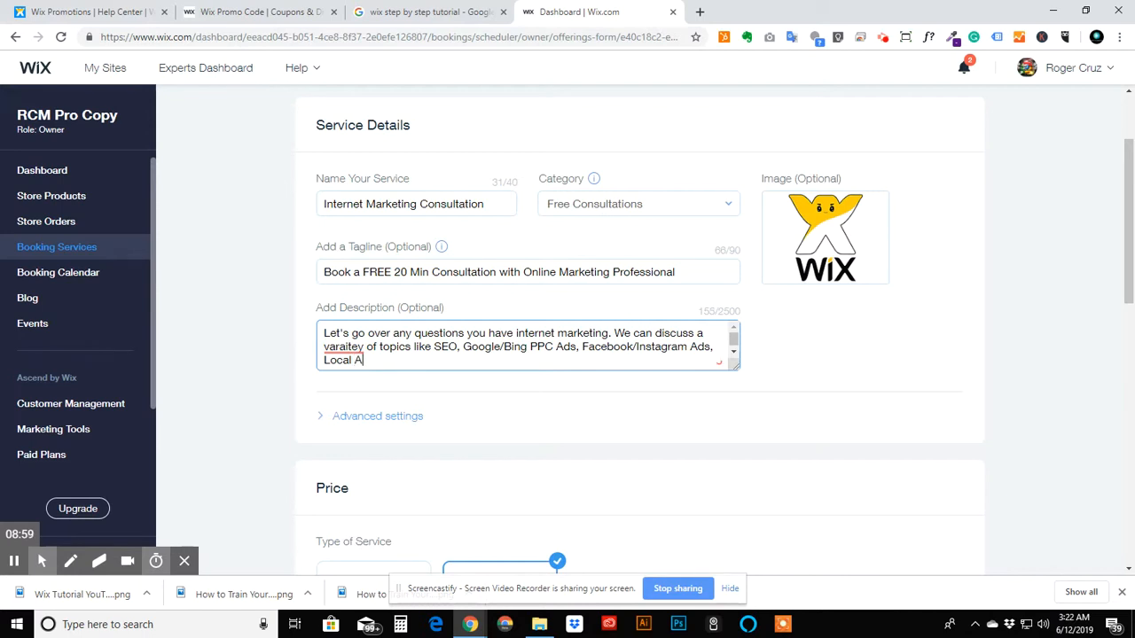
type(" or just")
- Finish the description with or just go over what your business is looking to achieve and we can help guide you in the best direction!
key("BackSpace")
key("BackSpace")
key("BackSpace")
key("BackSpace")
type("go over what ")
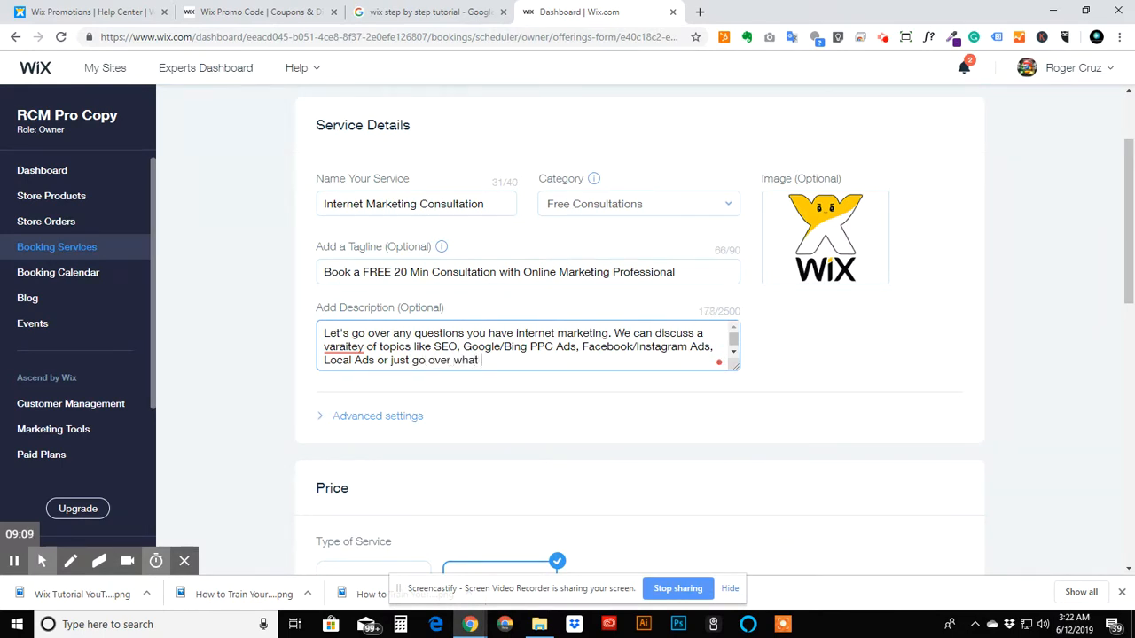
type("your business is looking to a")
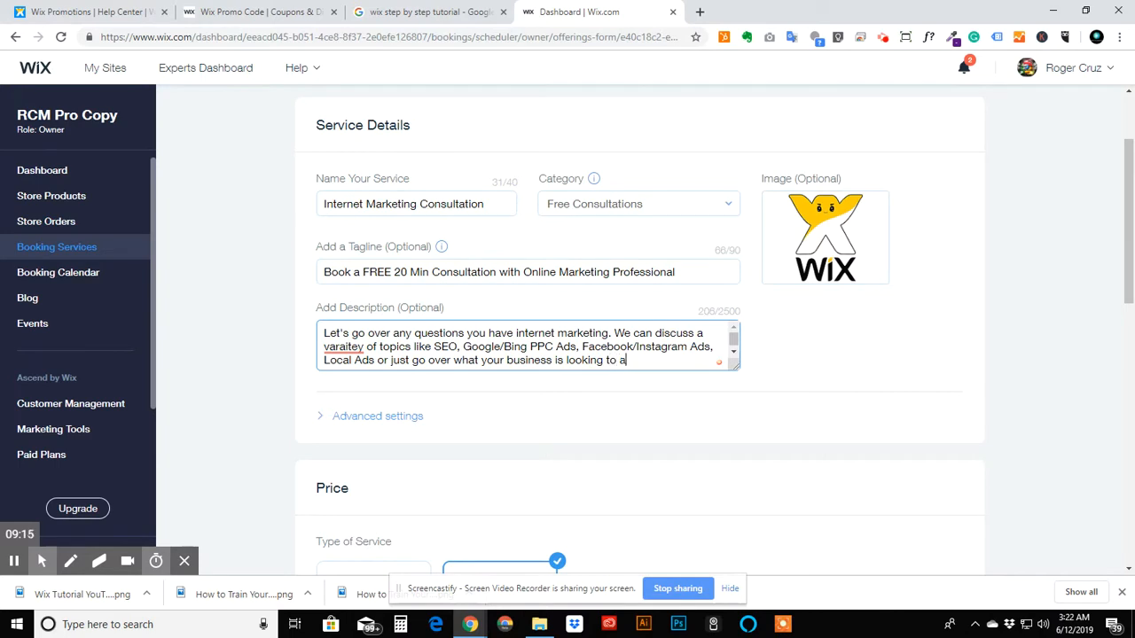
type("chieve and we can help ")
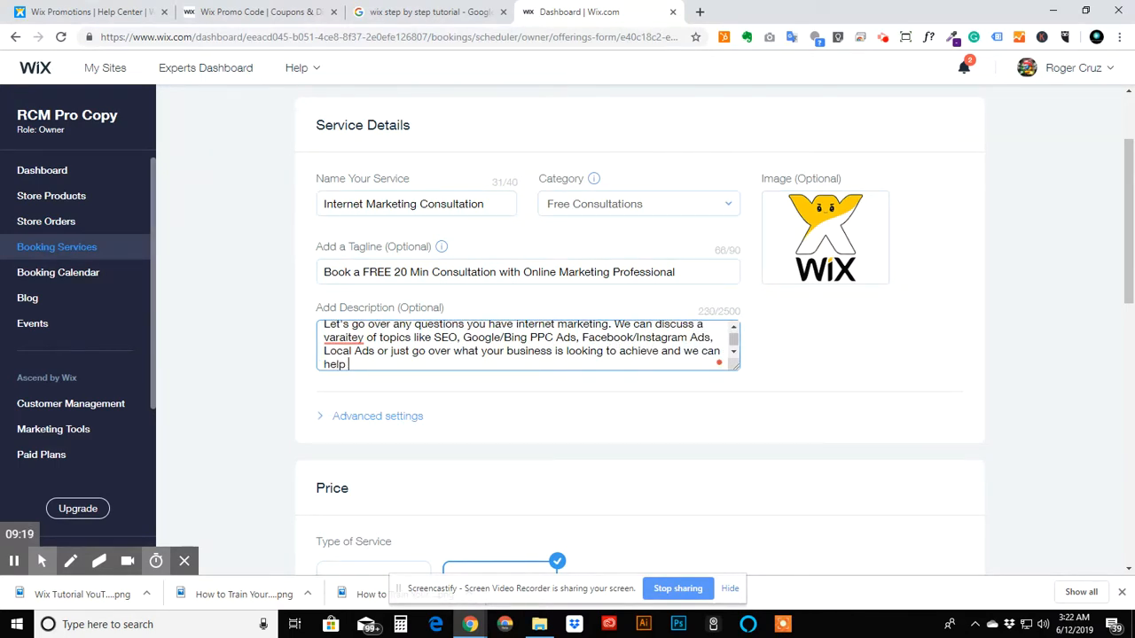
type("guide you in the best ")
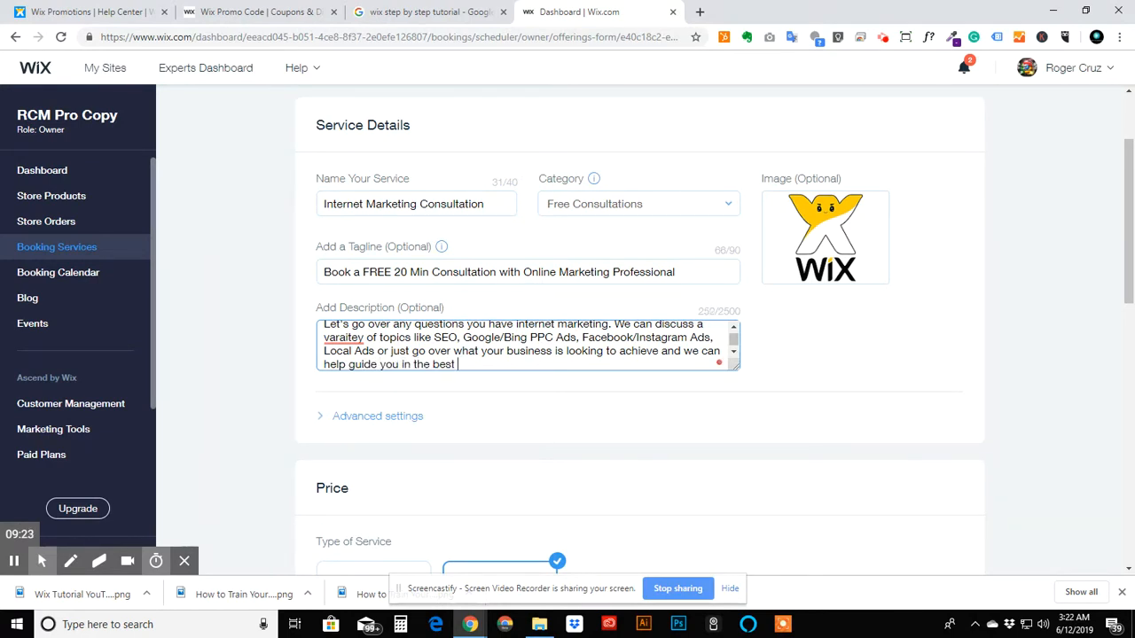
type("direction")
- Insert YouTube Ads/Videos, before Facebook/Instagram Ads in the description's topic list
type("ou")
key("BackSpace")
key("BackSpace")
type("YouTu")
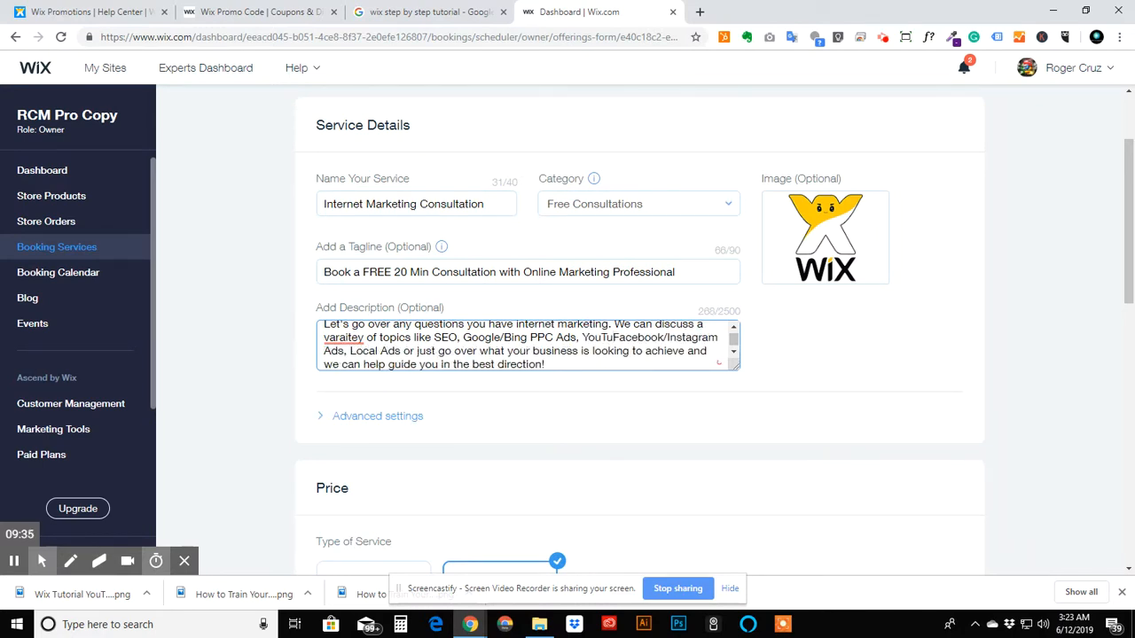
type("be Ad")
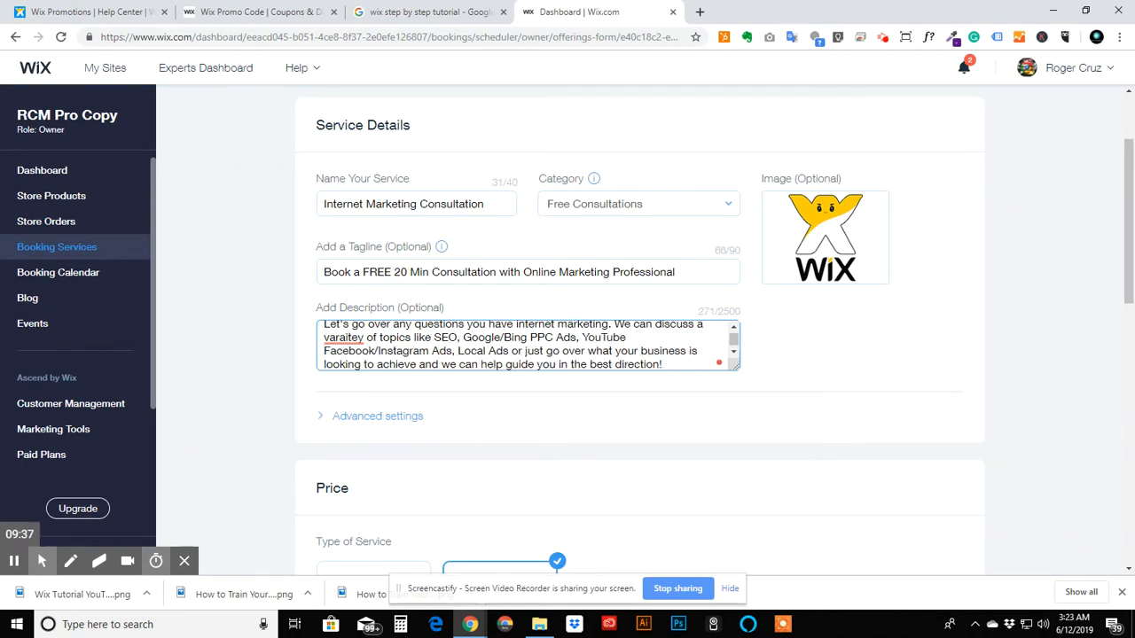
type("s")
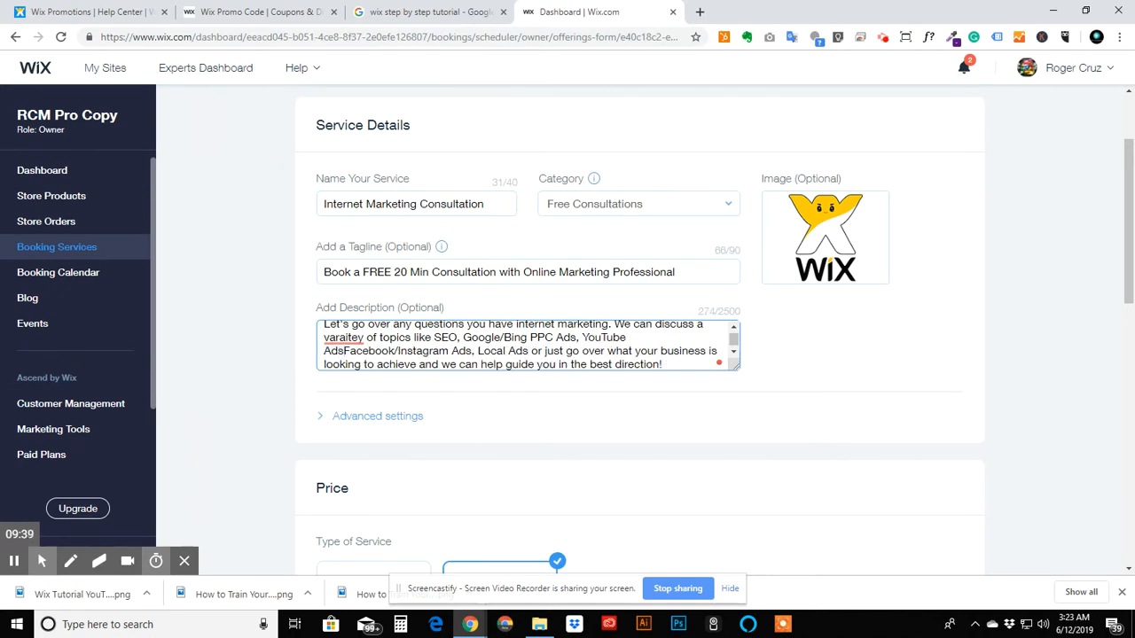
type("/Videos")
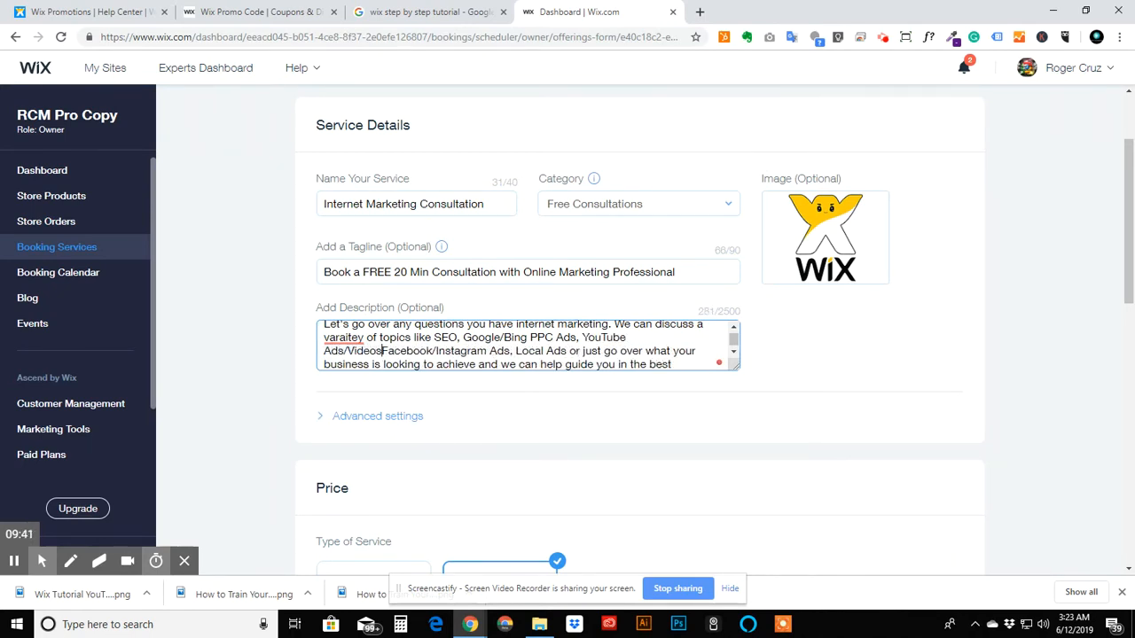
type(",")
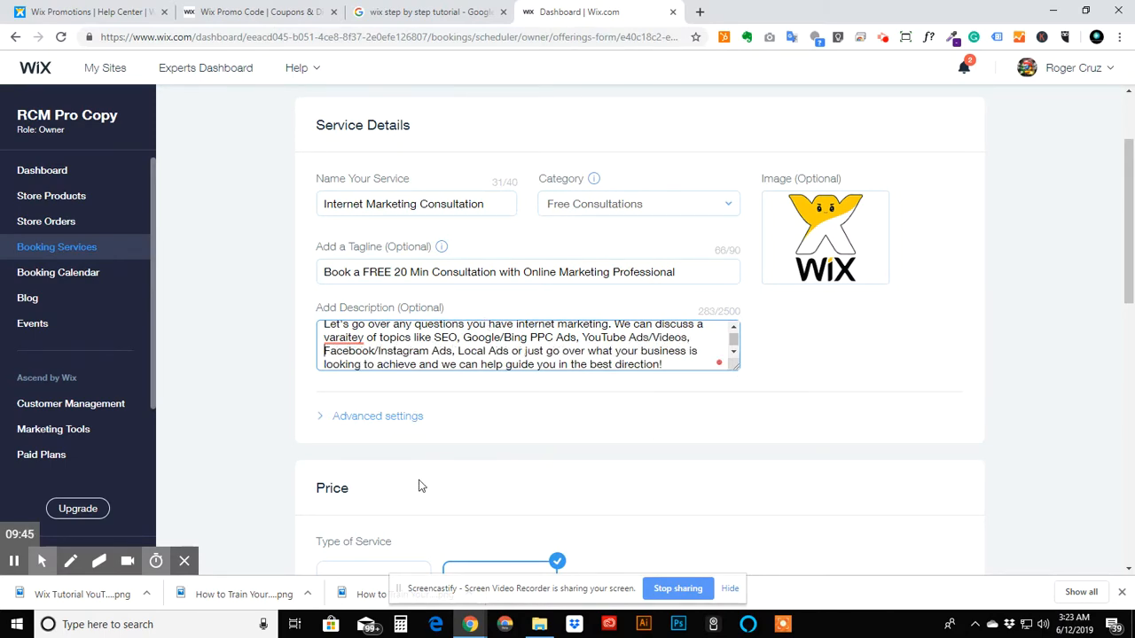
- Correct the misspelled varaitey to variety in the description
scroll(418, 482, "down", 4)
scroll(639, 337, "up", 4)
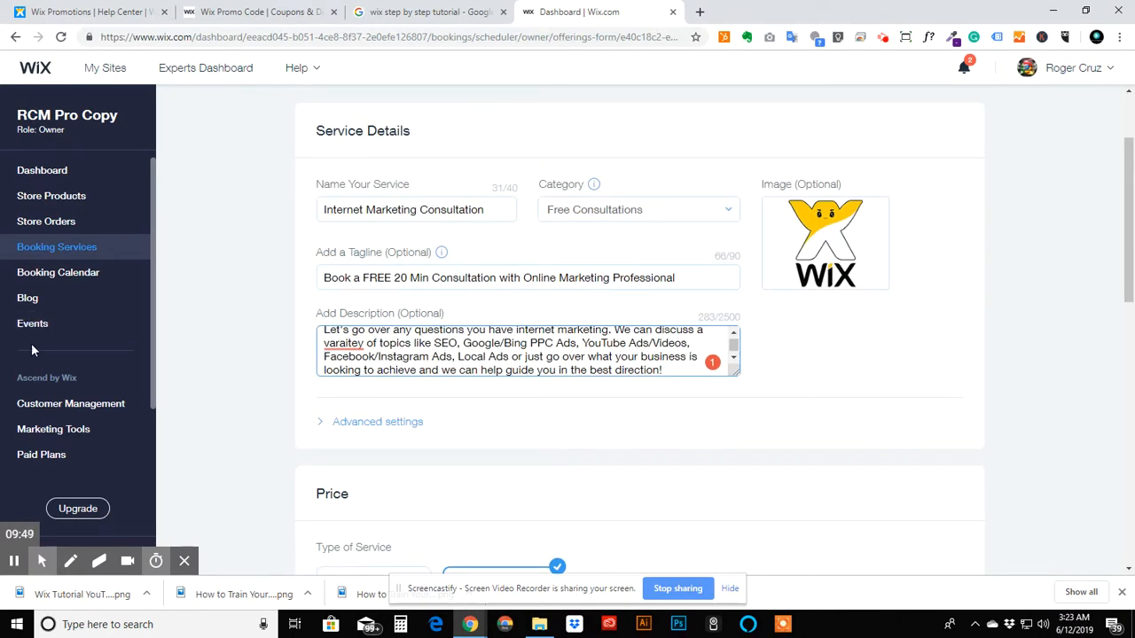
left_click(352, 342)
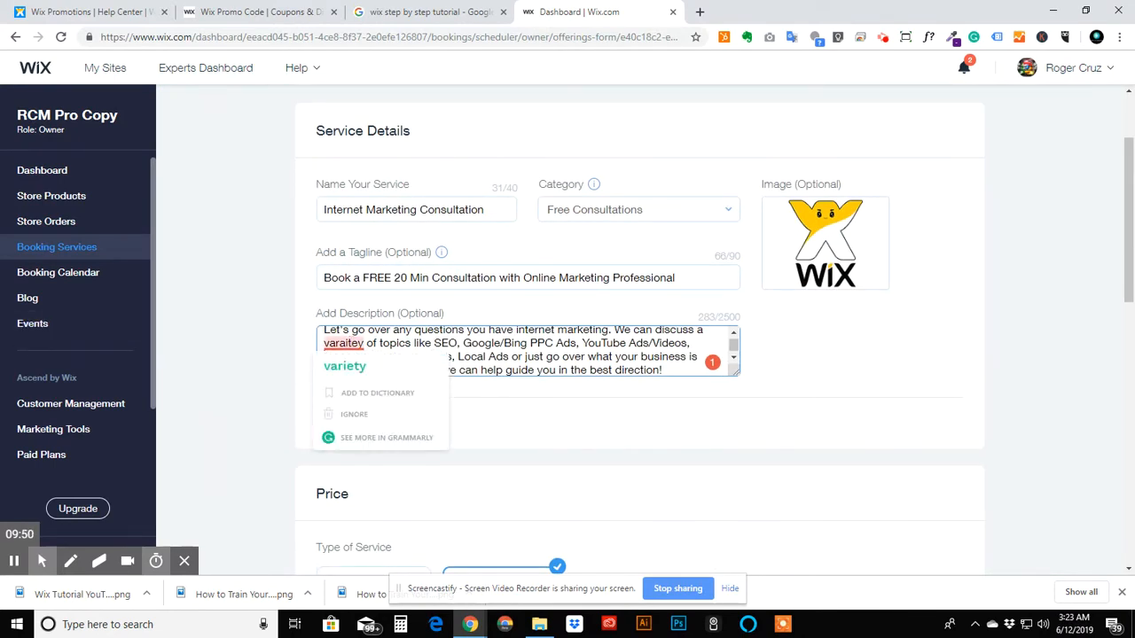
left_click(346, 366)
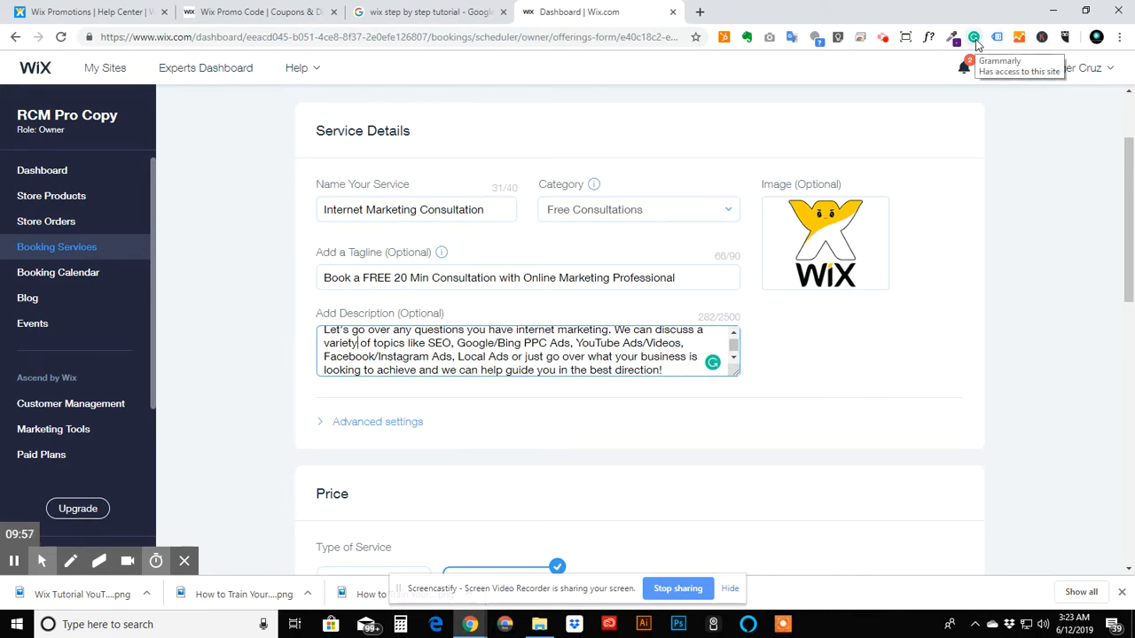
- Save the Internet Marketing Consultation service
scroll(656, 330, "down", 1)
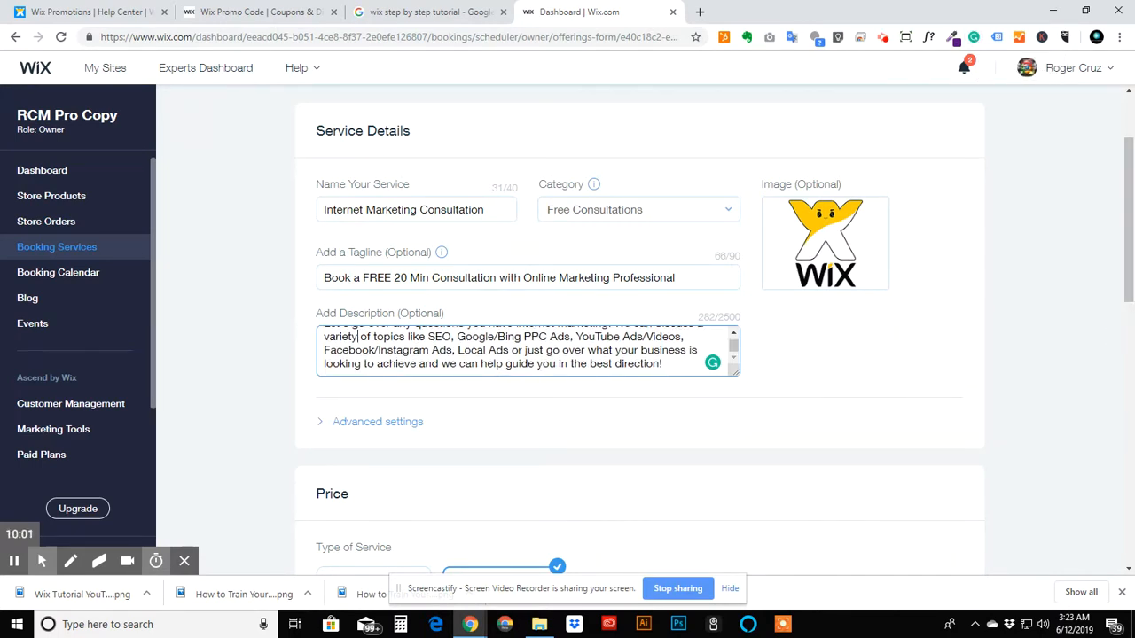
left_click(1130, 285)
left_click_drag(1130, 285, 1117, 548)
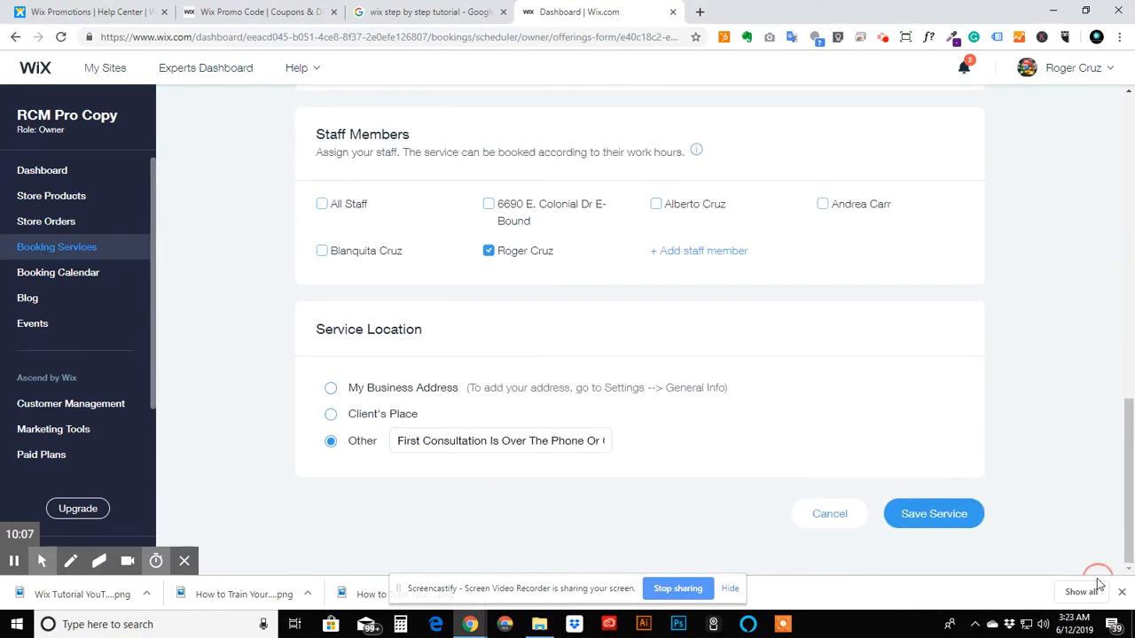
left_click(910, 514)
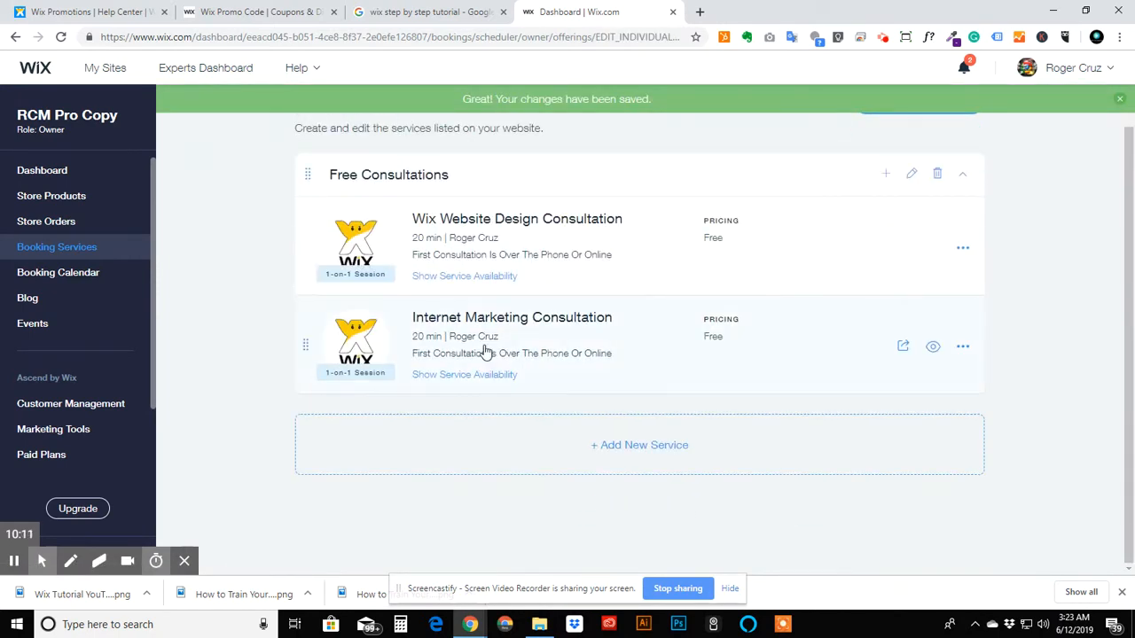
- Change the Internet Marketing Consultation image to 6.png from the site files and save the service
left_click(335, 347)
mouse_move(852, 348)
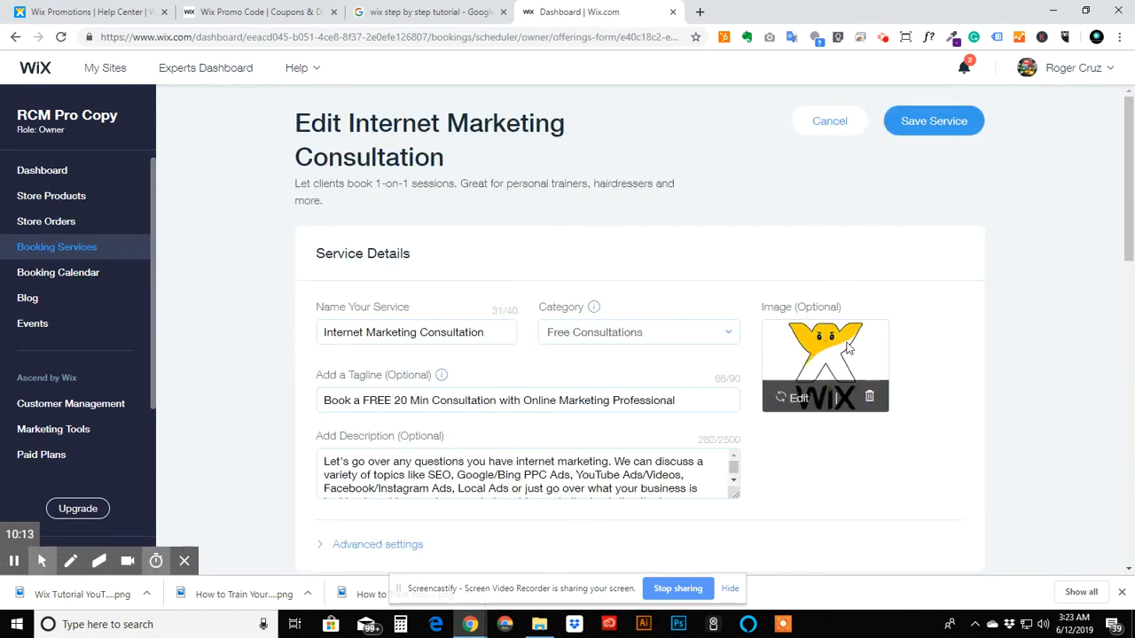
left_click(801, 397)
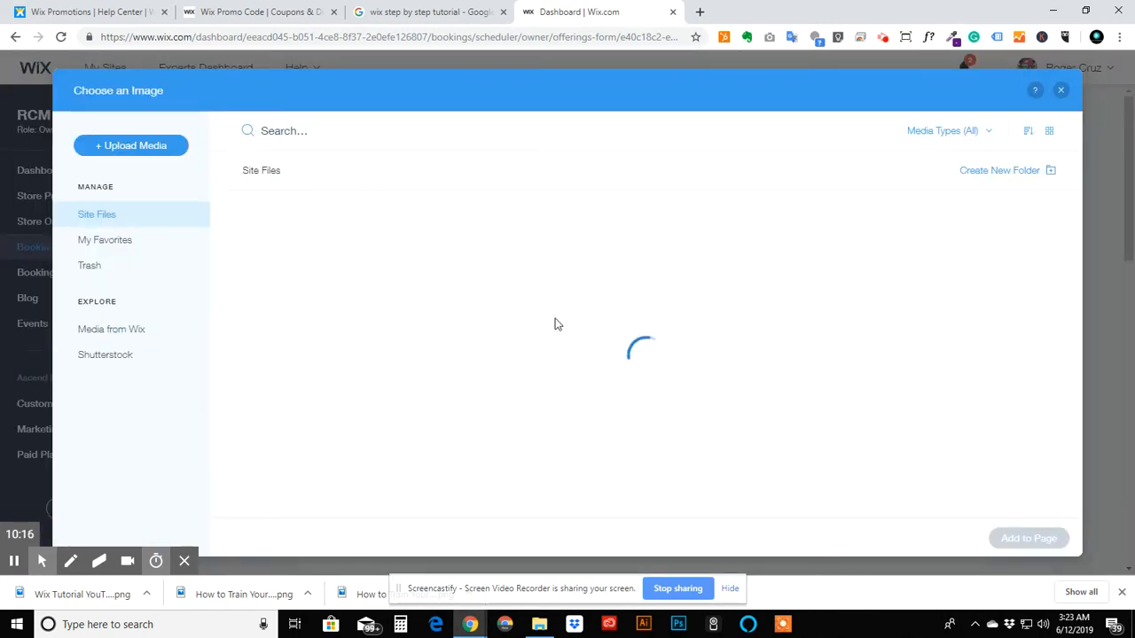
scroll(555, 325, "down", 10)
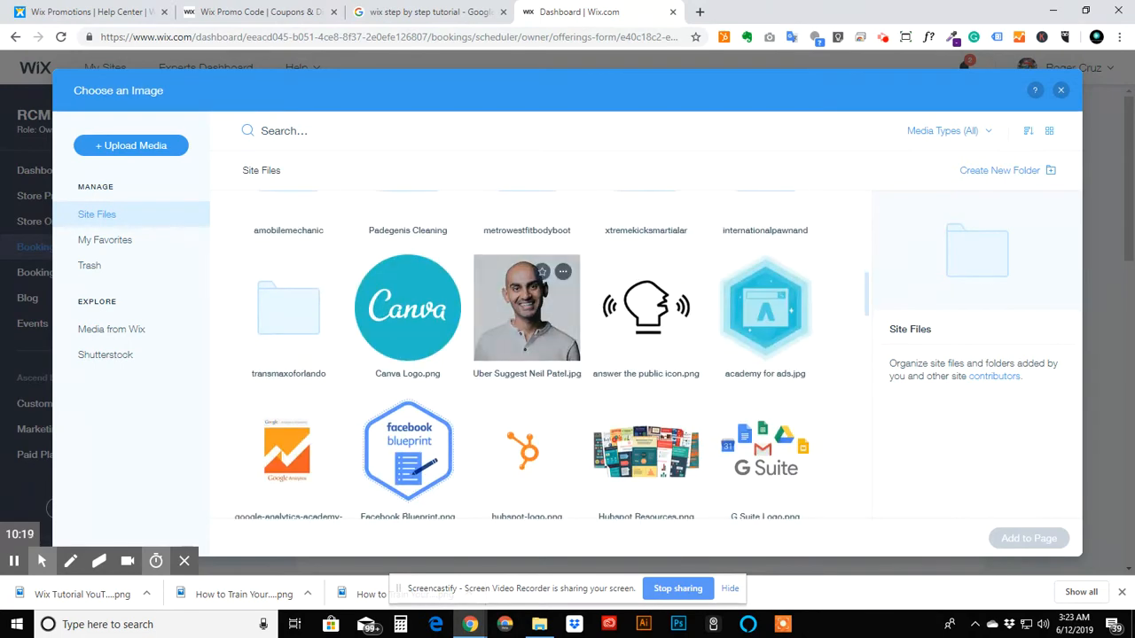
scroll(293, 337, "down", 1)
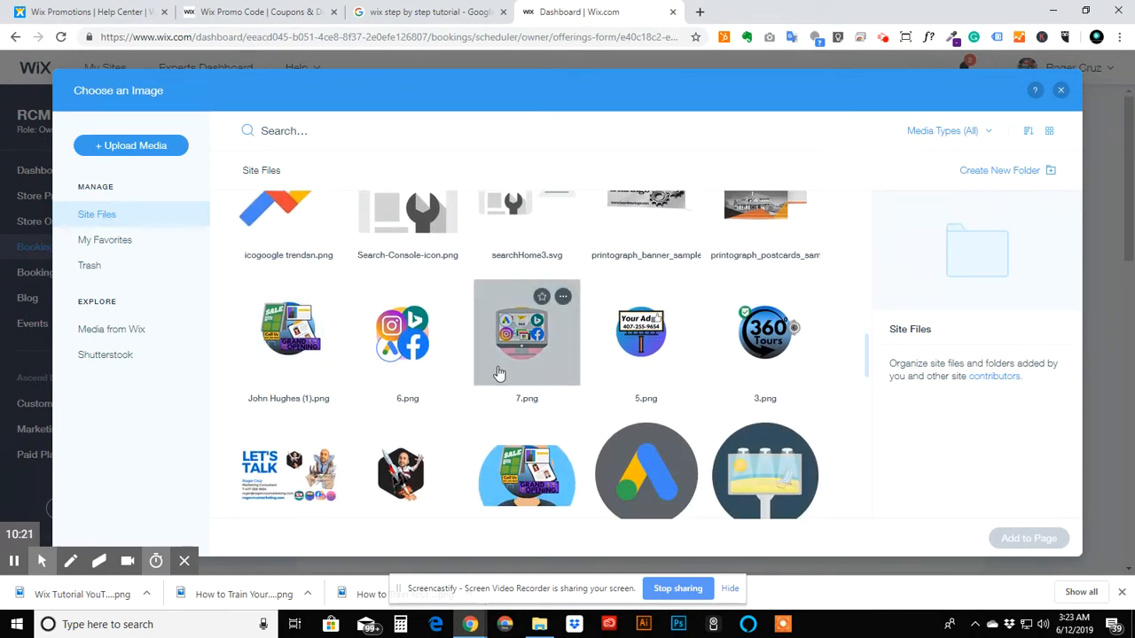
double_click(390, 332)
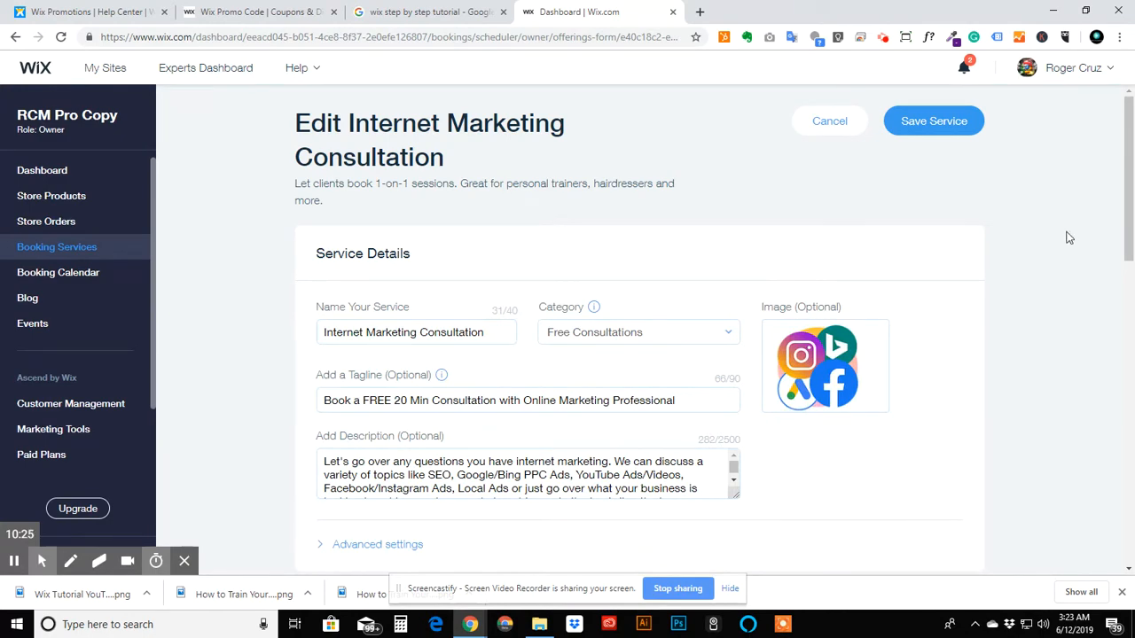
left_click_drag(1130, 246, 1097, 572)
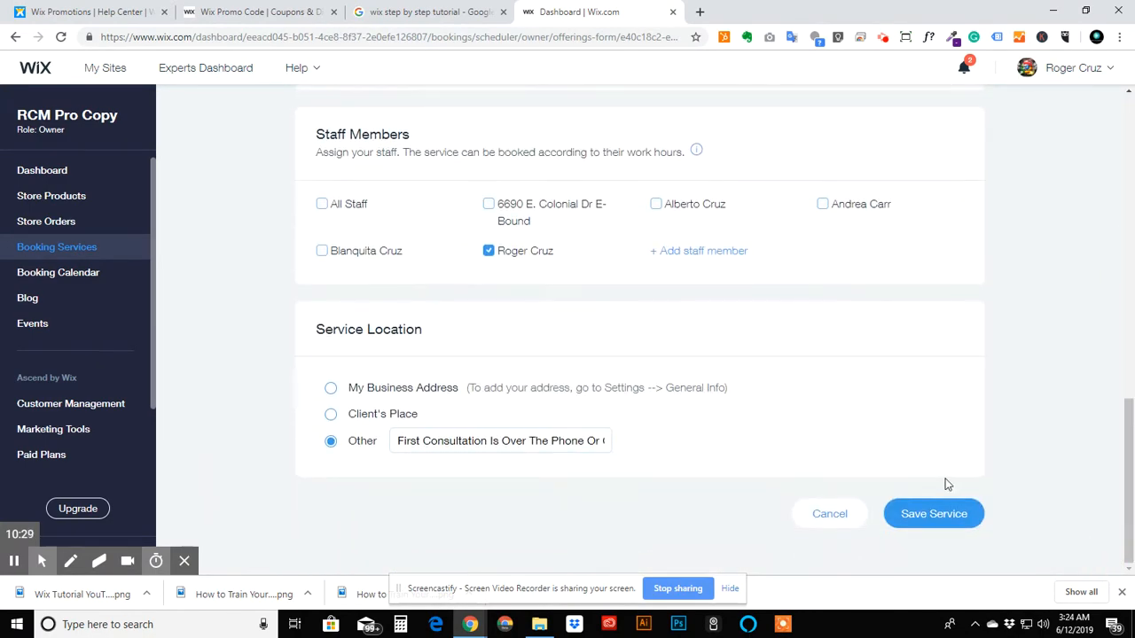
left_click(941, 512)
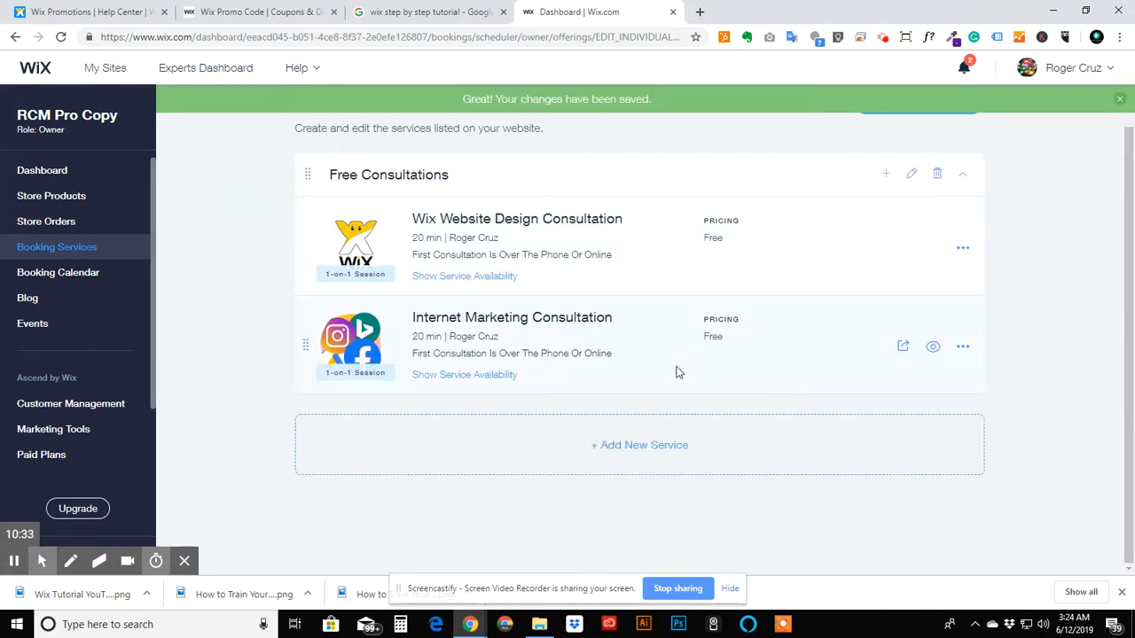
- Reopen the Internet Marketing Consultation for editing and save it again
left_click(963, 348)
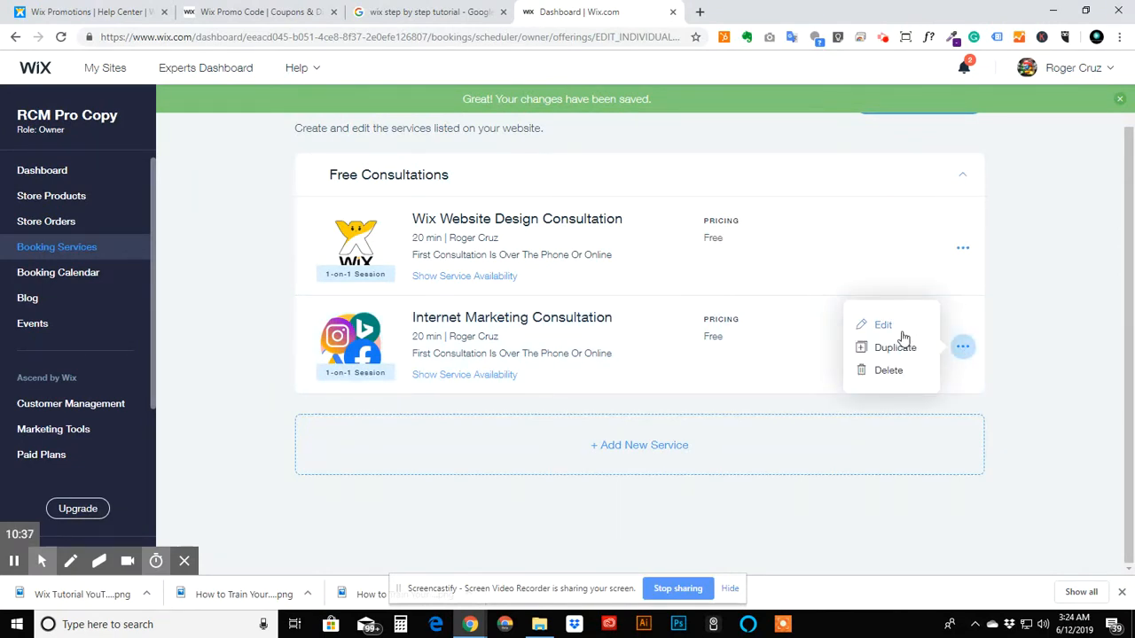
left_click(902, 332)
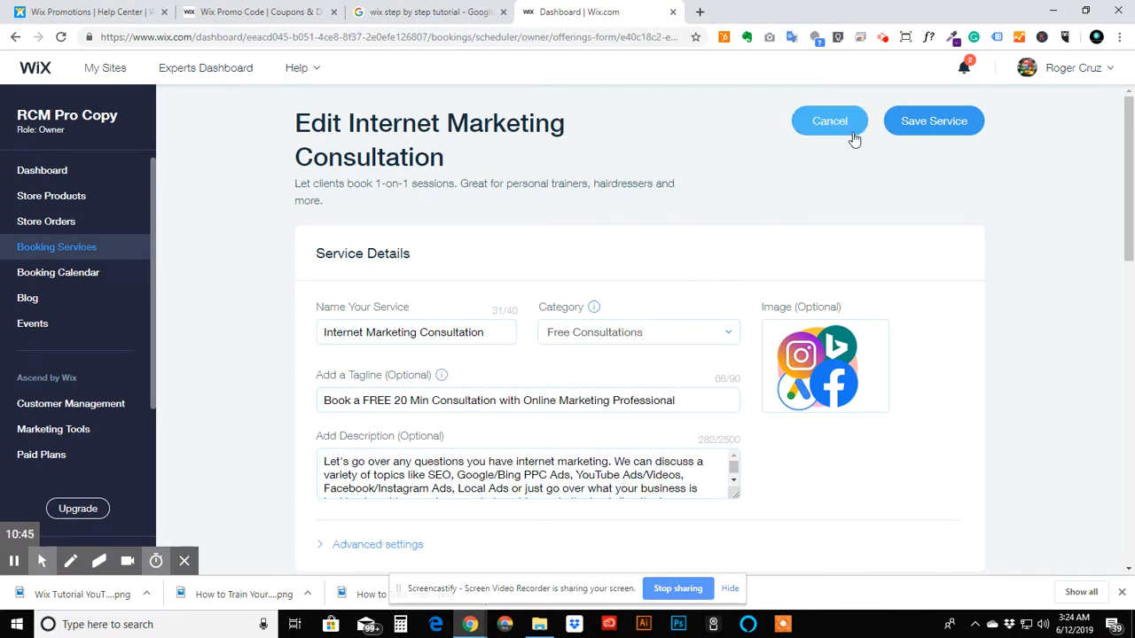
left_click(945, 121)
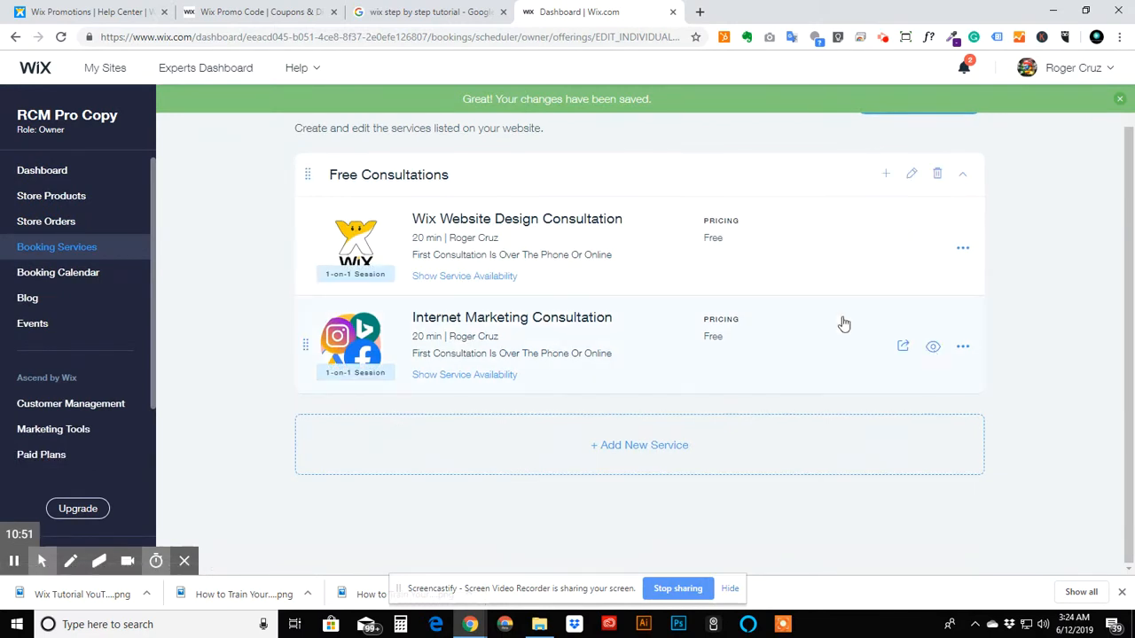
- Duplicate the Internet Marketing Consultation service
left_click(962, 347)
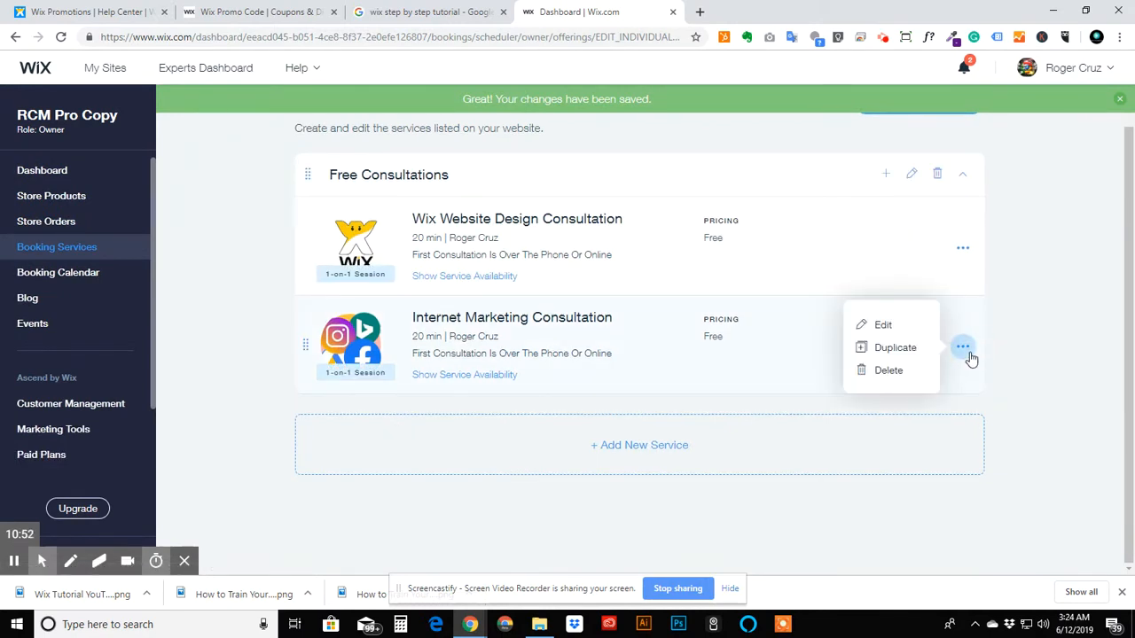
left_click(891, 348)
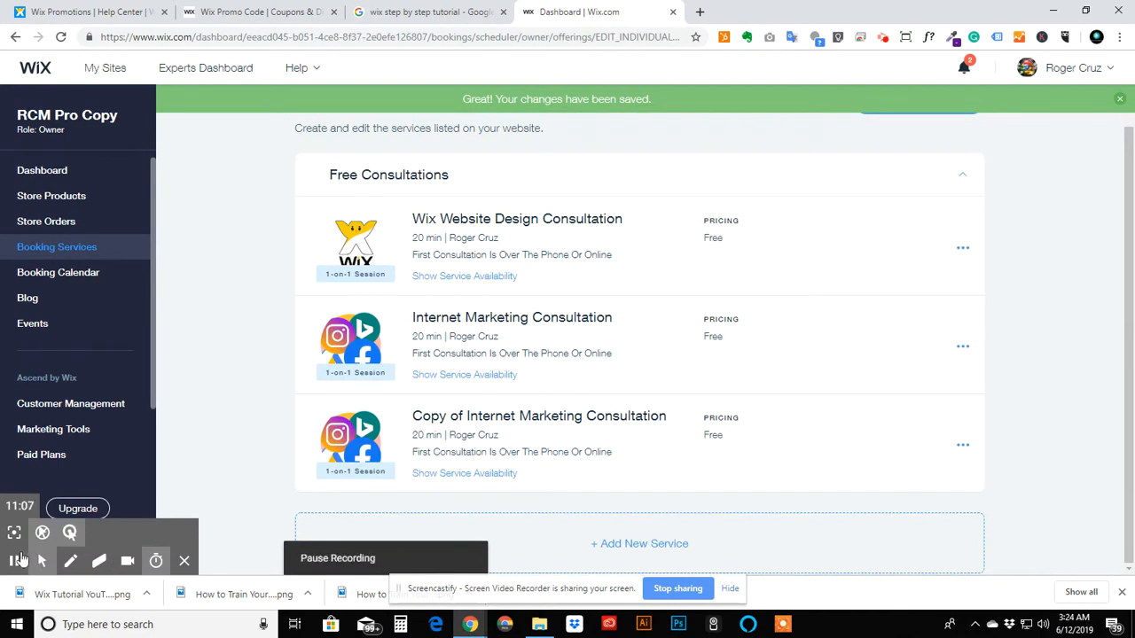
left_click(14, 560)
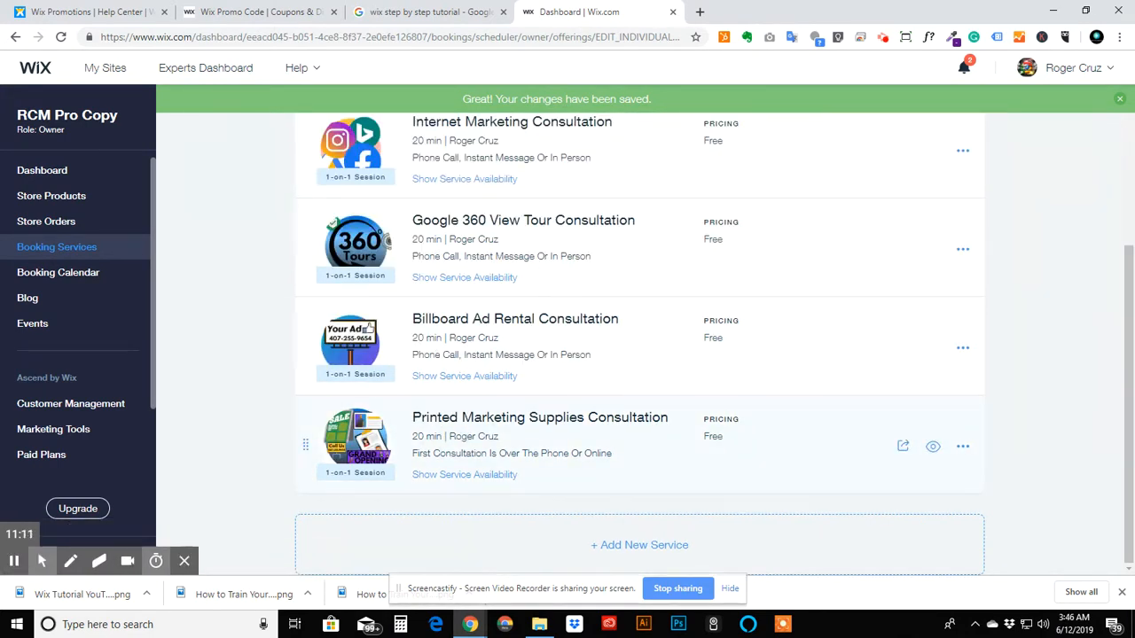
- Open the Printed Marketing Supplies Consultation service and save it
scroll(676, 311, "up", 3)
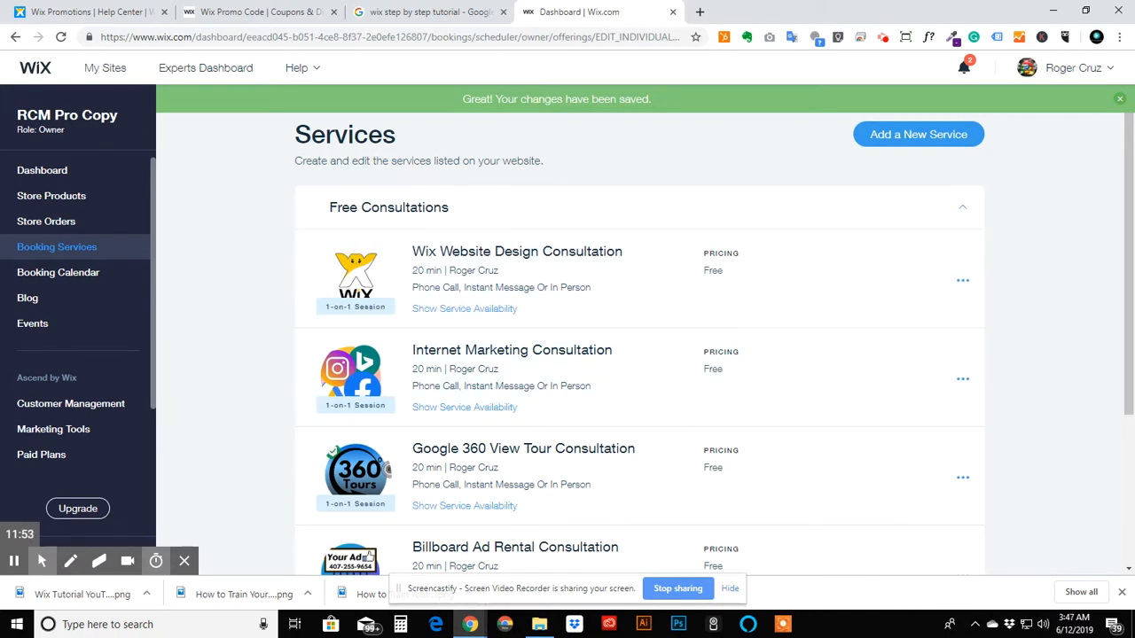
left_click_drag(1124, 276, 1107, 452)
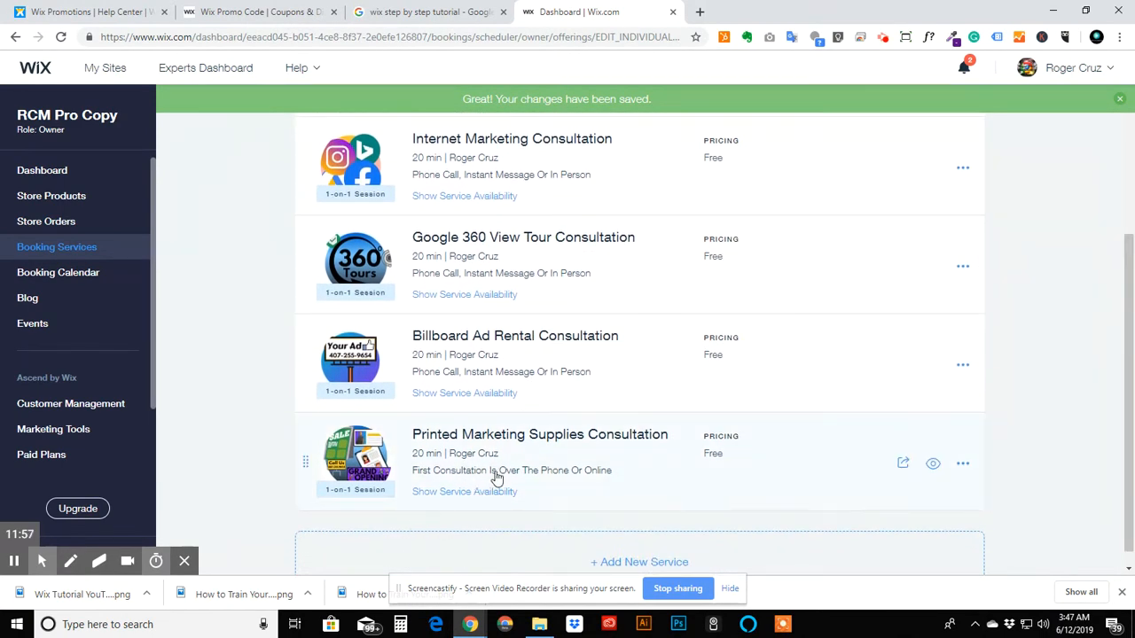
left_click(577, 476)
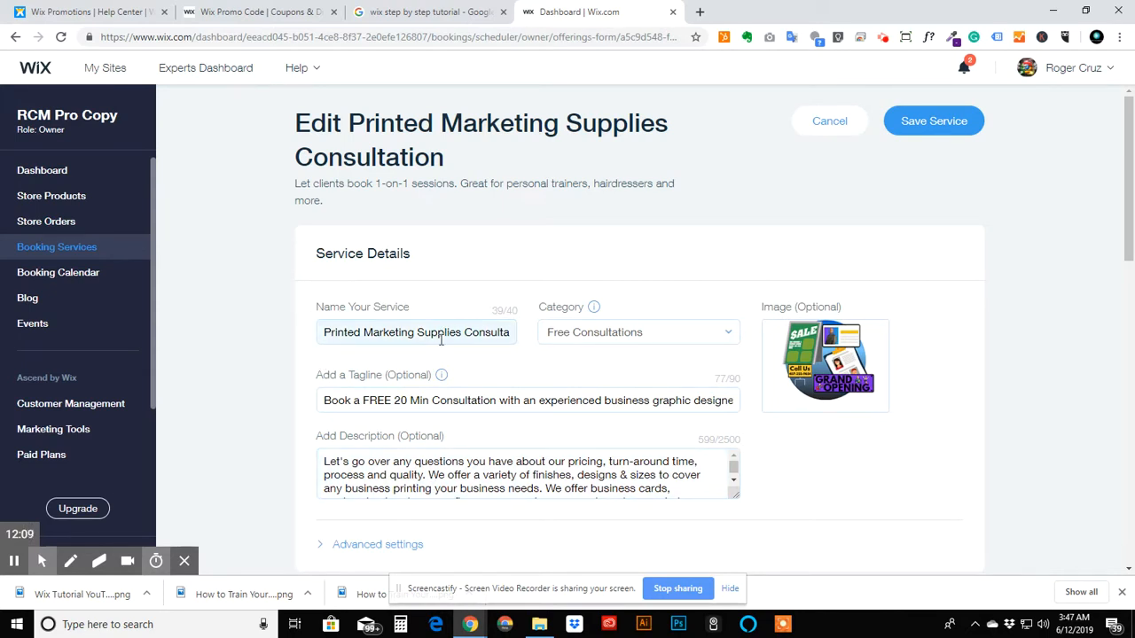
mouse_move(802, 390)
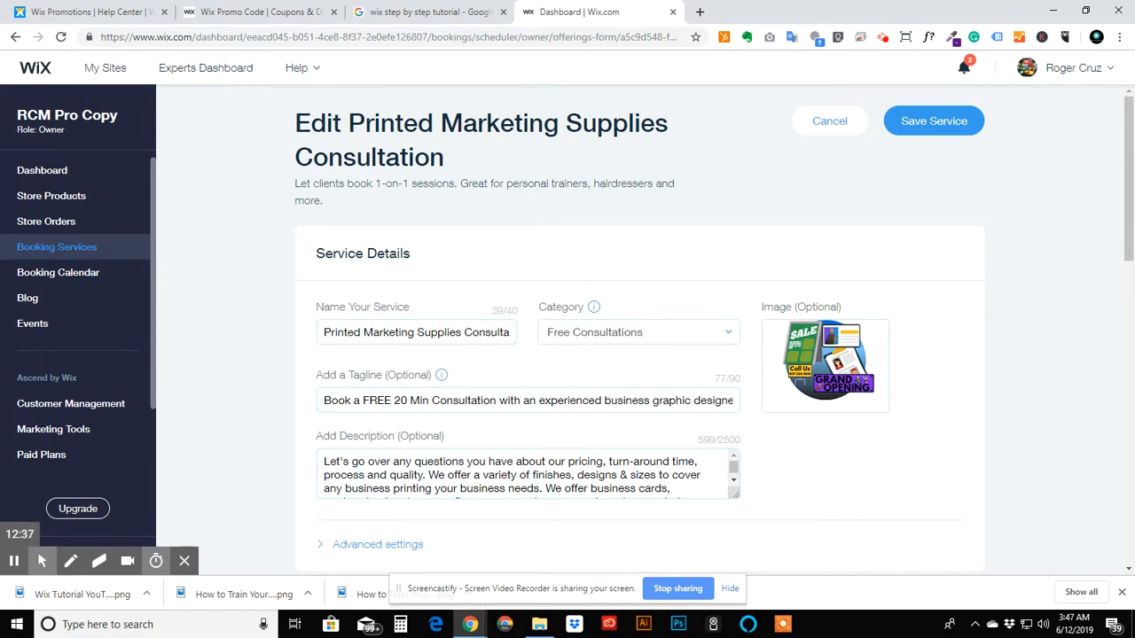
left_click(1131, 230)
left_click_drag(1131, 230, 1043, 577)
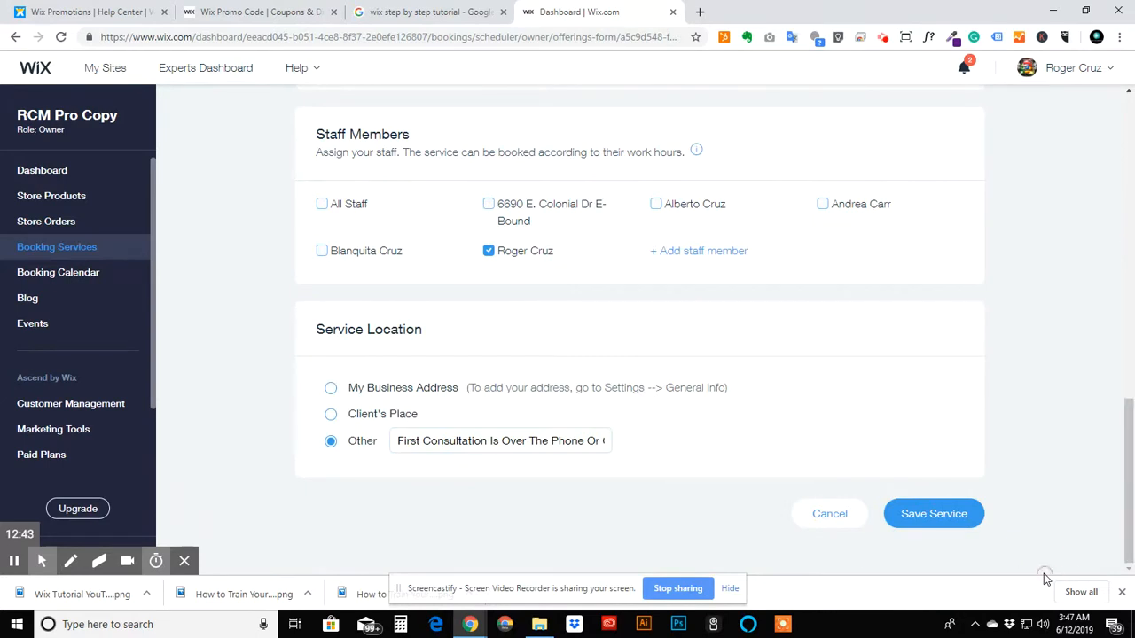
left_click(929, 511)
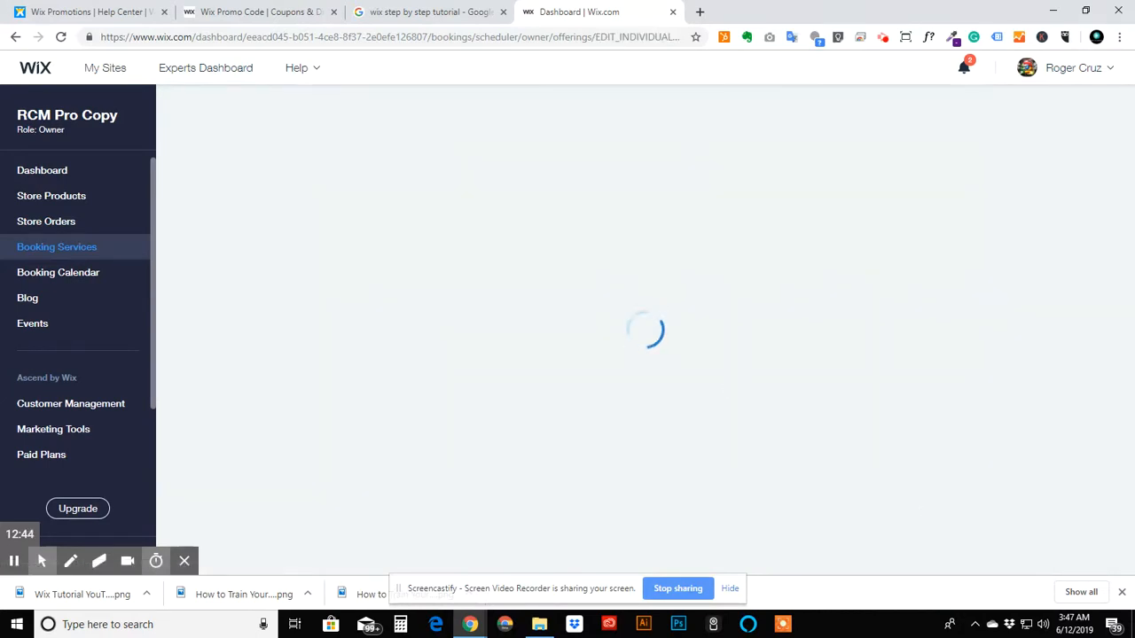
scroll(260, 400, "down", 3)
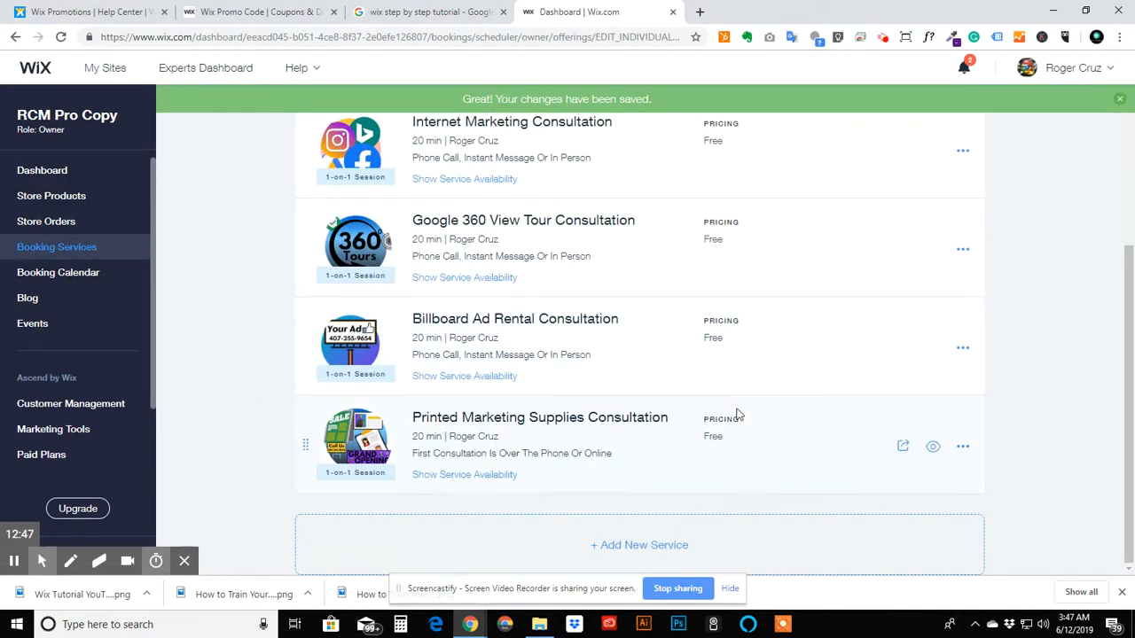